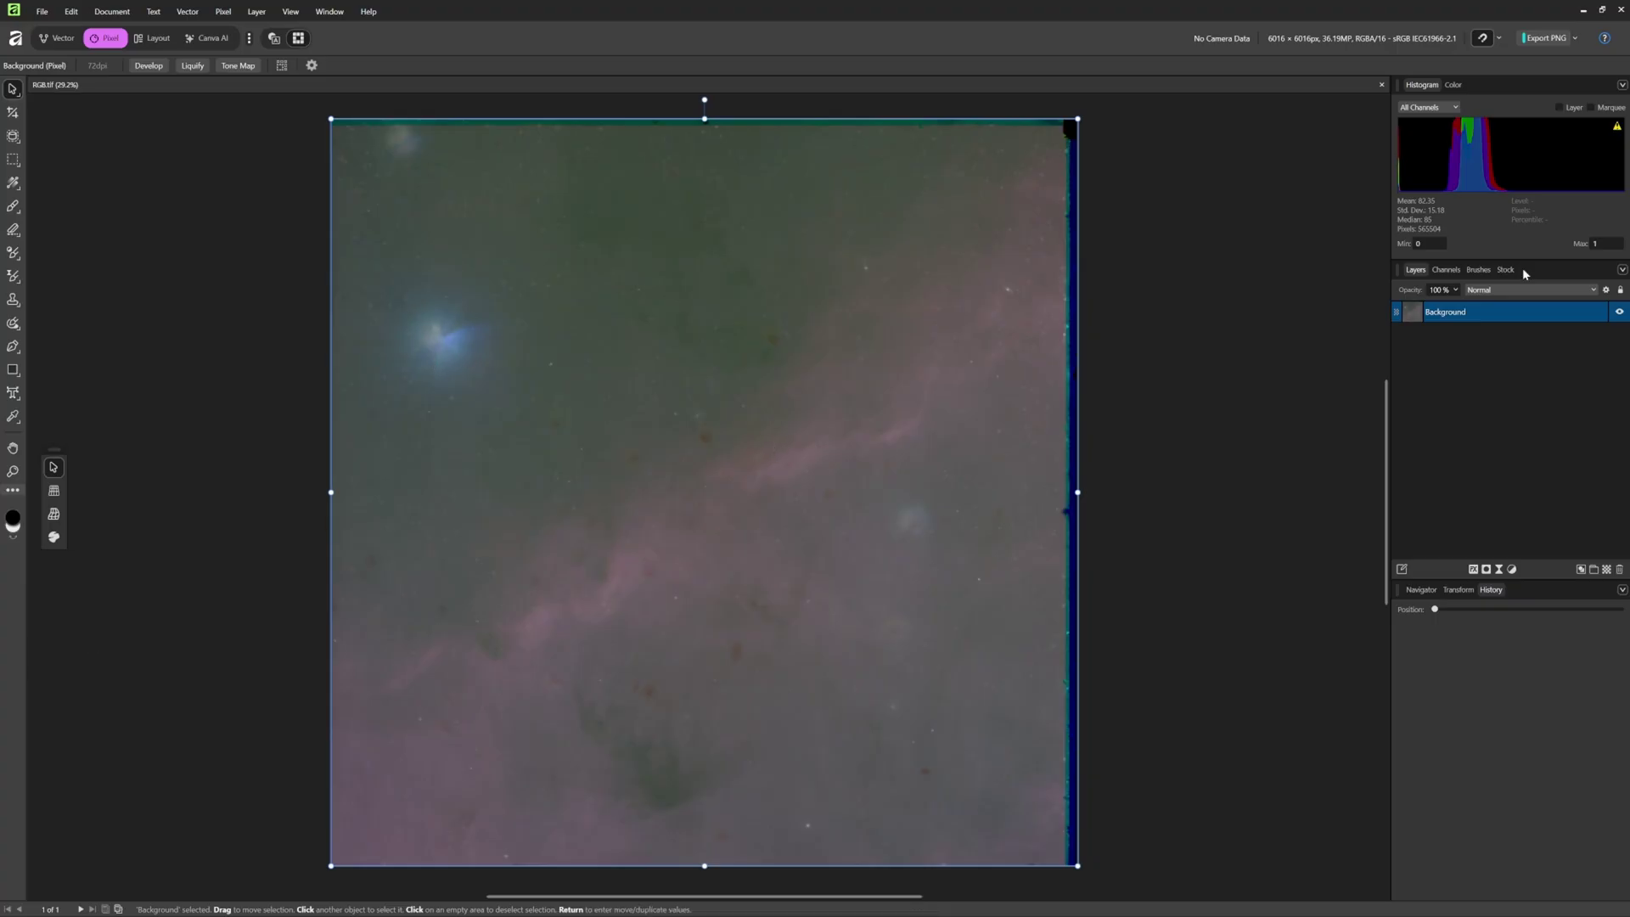
Rename the nebula image's Background layer to 'RGB'.
{"action": "double_click", "coordinate": [1460, 315]}
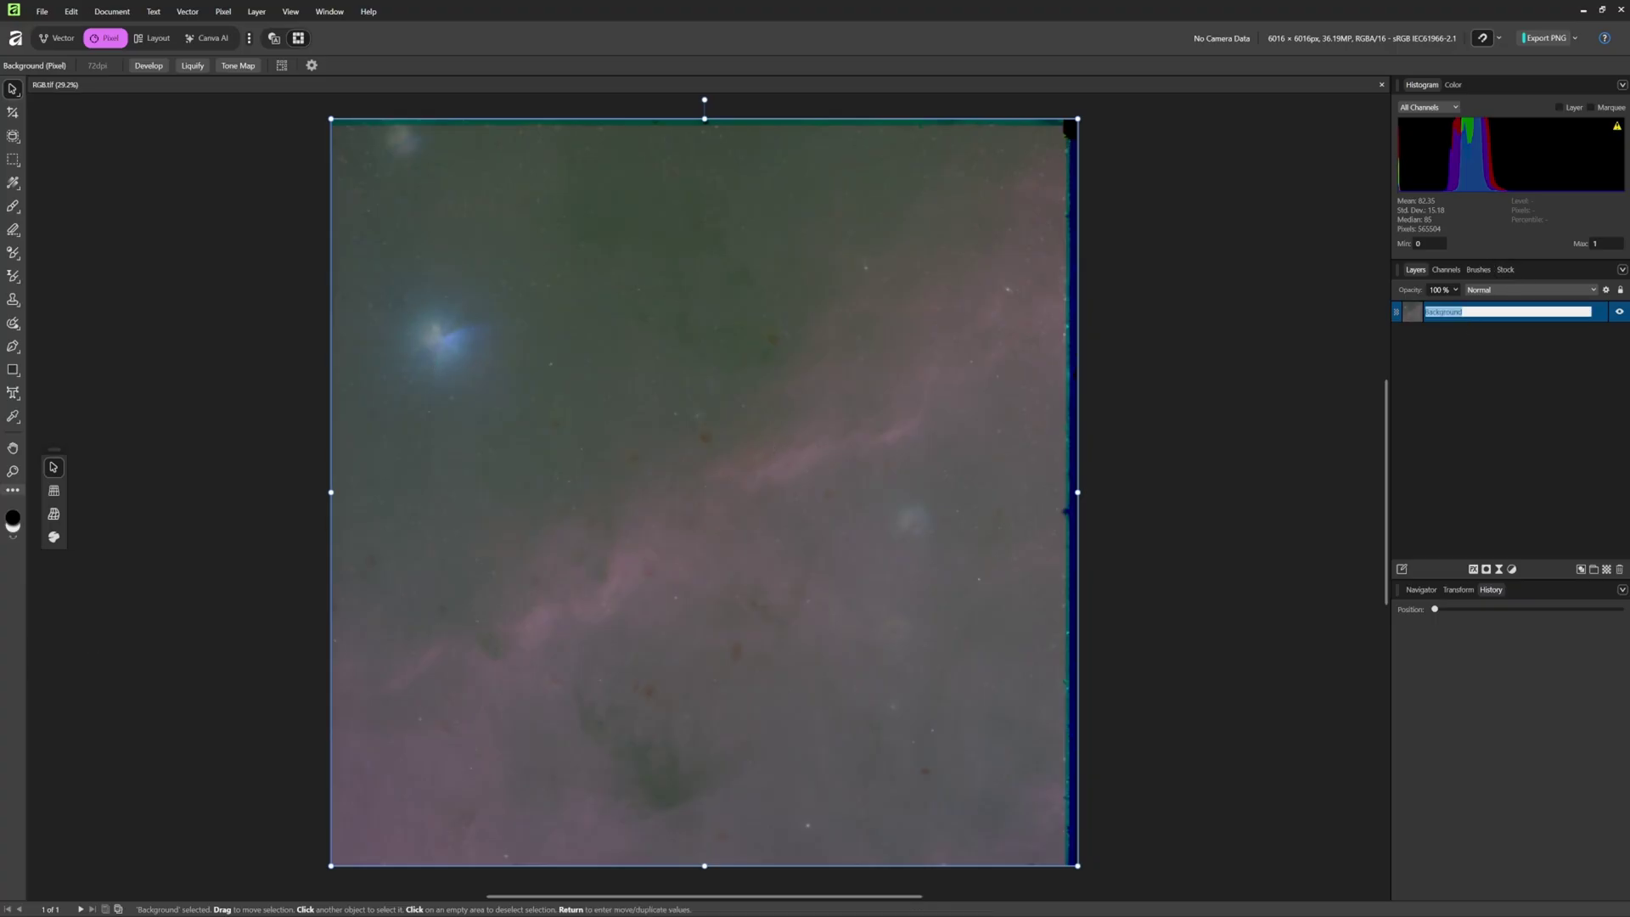
{"action": "type", "text": "RGB"}
{"action": "key", "text": "Return"}
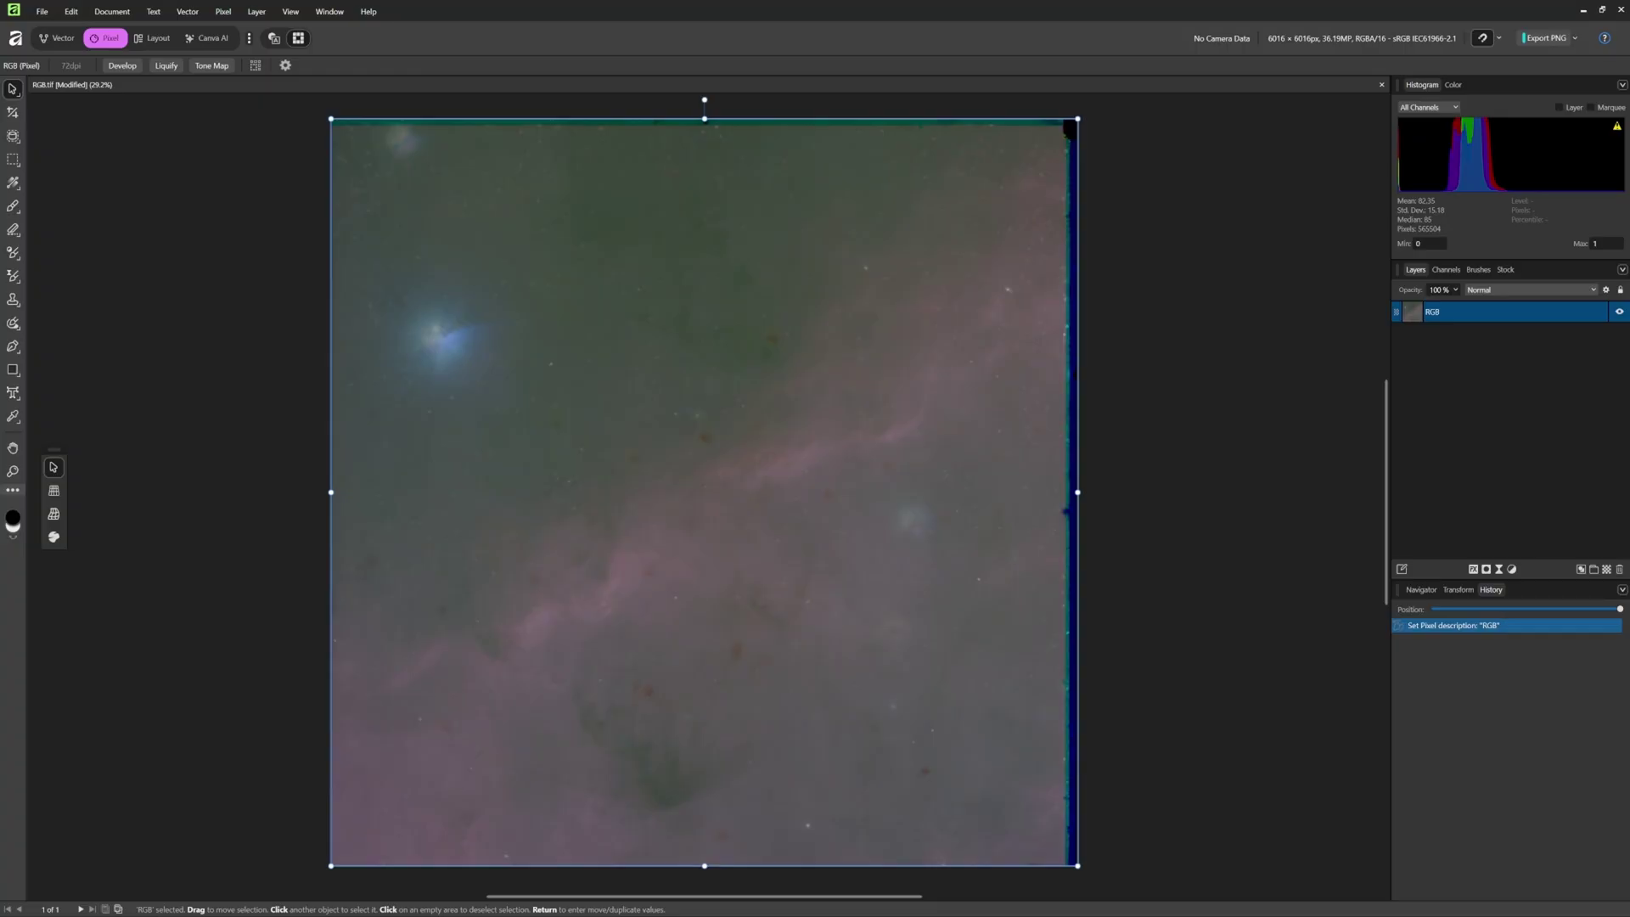
Place L_tif as a new layer and align its corner exactly over the RGB image.
{"action": "left_click", "coordinate": [456, 354]}
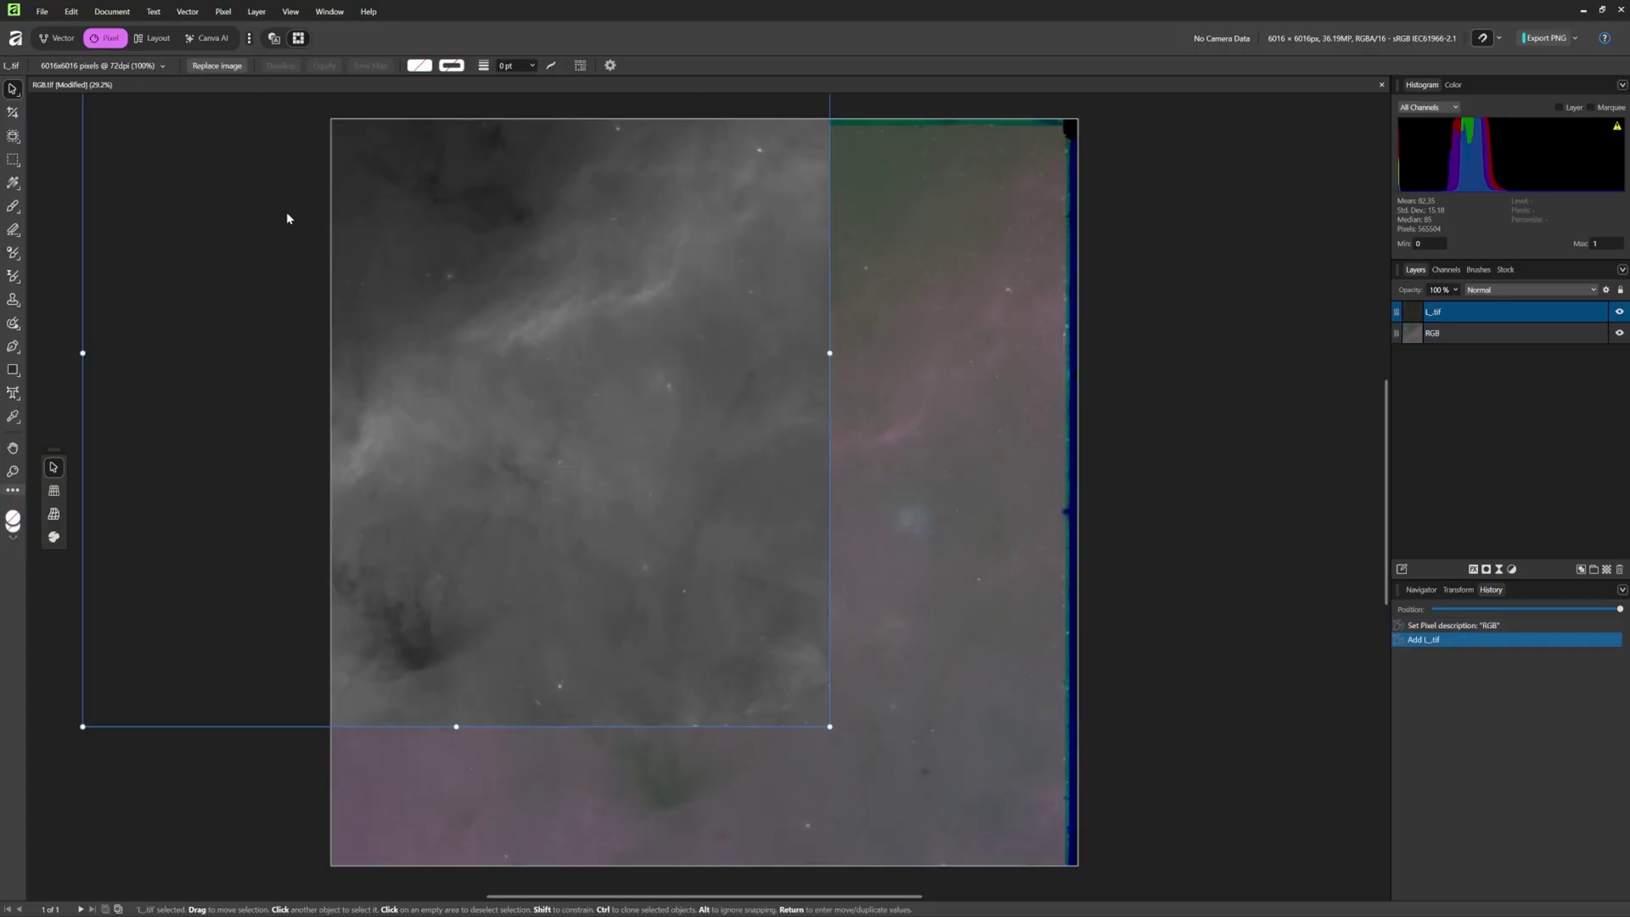
{"action": "left_click_drag", "start_coordinate": [520, 273], "coordinate": [769, 411]}
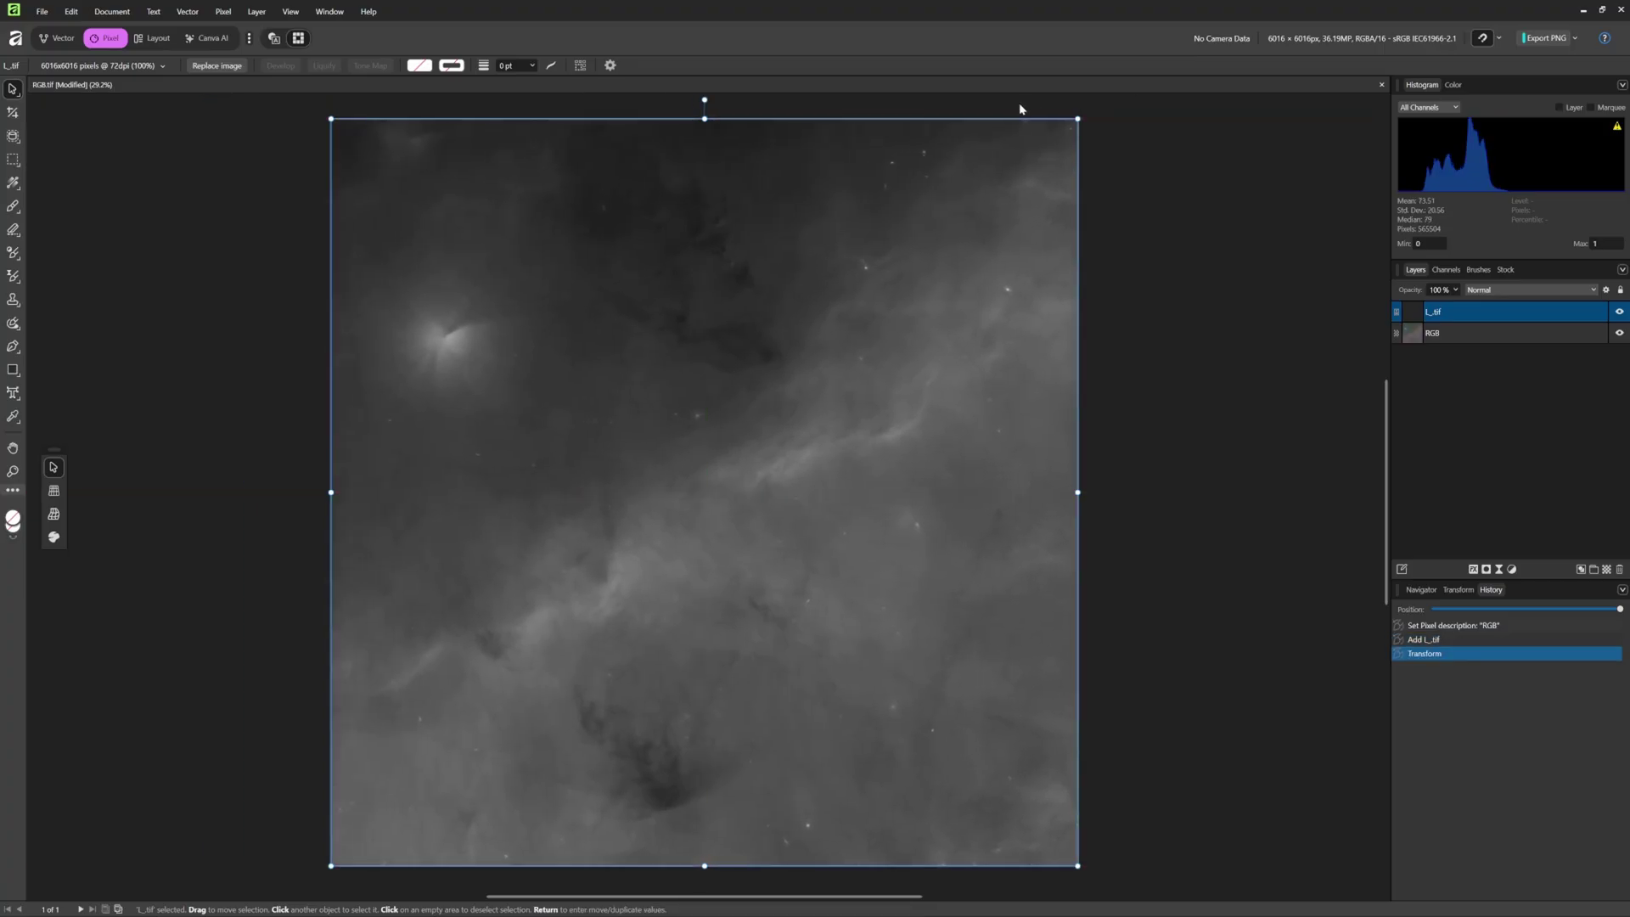
{"action": "scroll", "coordinate": [1010, 145], "scroll_direction": "up", "scroll_amount": 15}
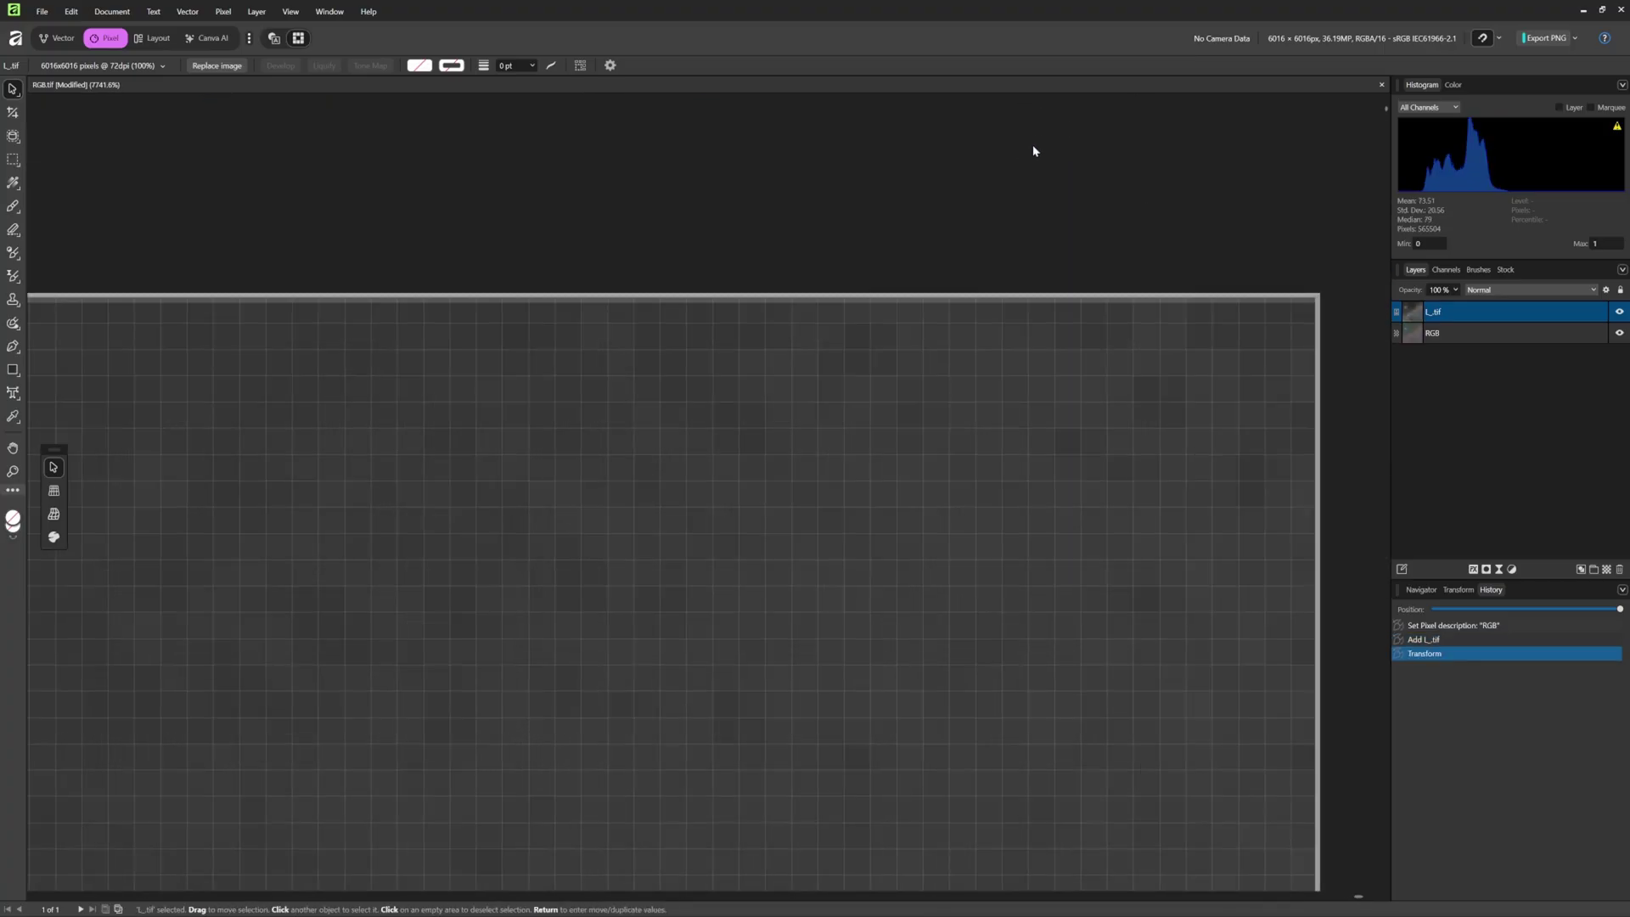
{"action": "scroll", "coordinate": [1052, 237], "scroll_direction": "right", "scroll_amount": 5}
{"action": "mouse_move", "coordinate": [907, 314]}
{"action": "left_mouse_down"}
{"action": "mouse_move", "coordinate": [883, 342]}
{"action": "mouse_move", "coordinate": [904, 314]}
{"action": "left_mouse_up"}
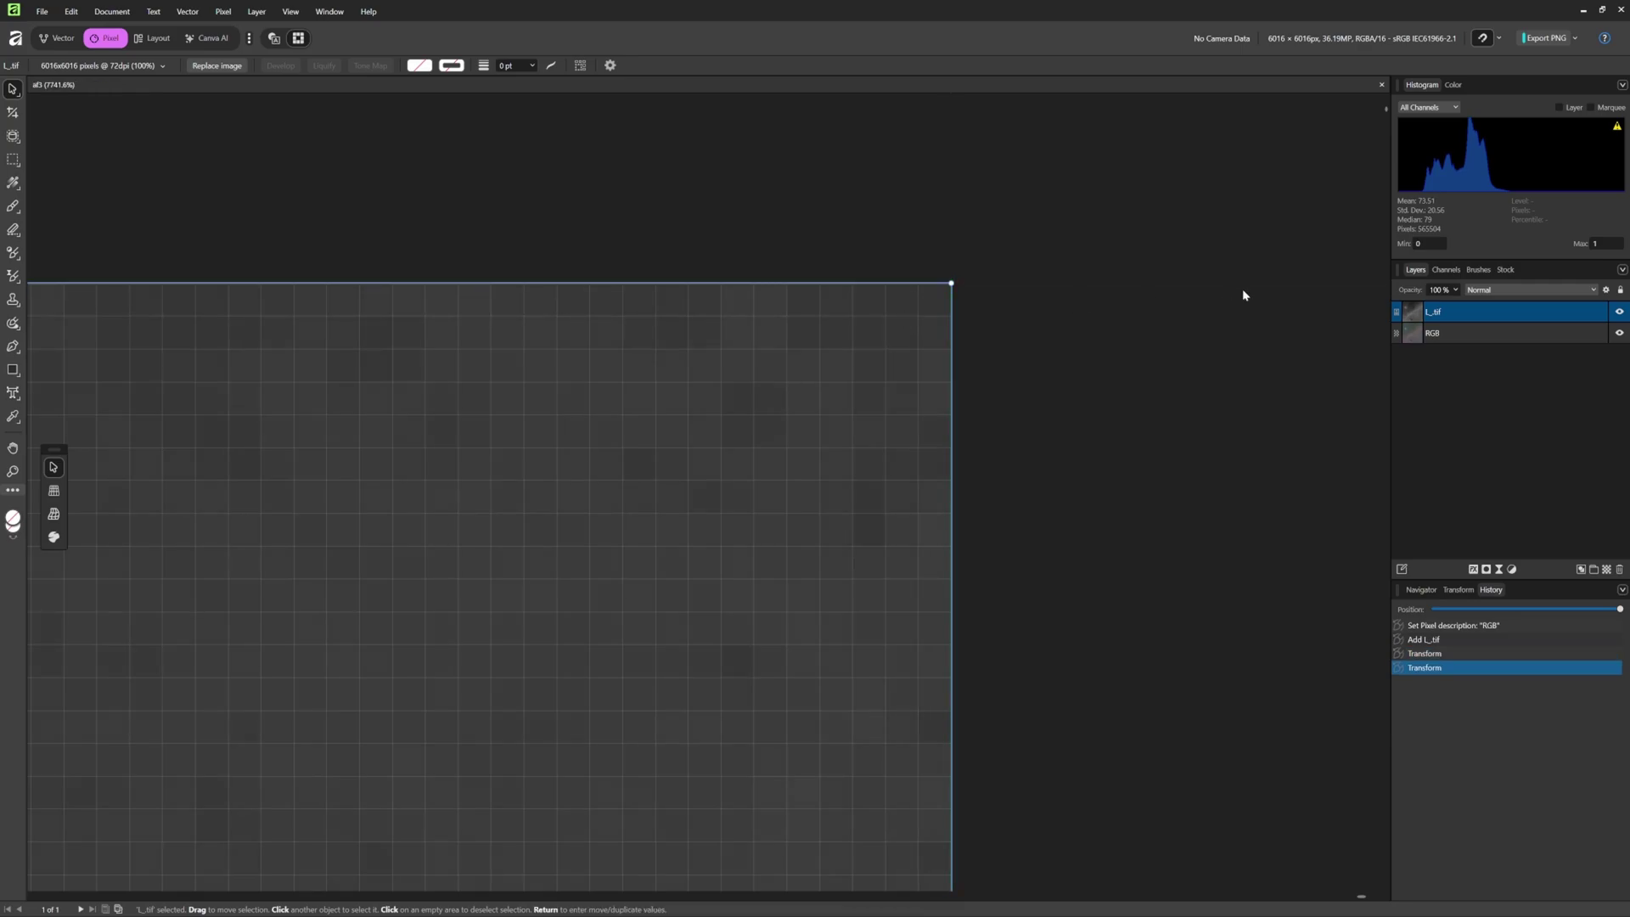
{"action": "key", "text": "h"}
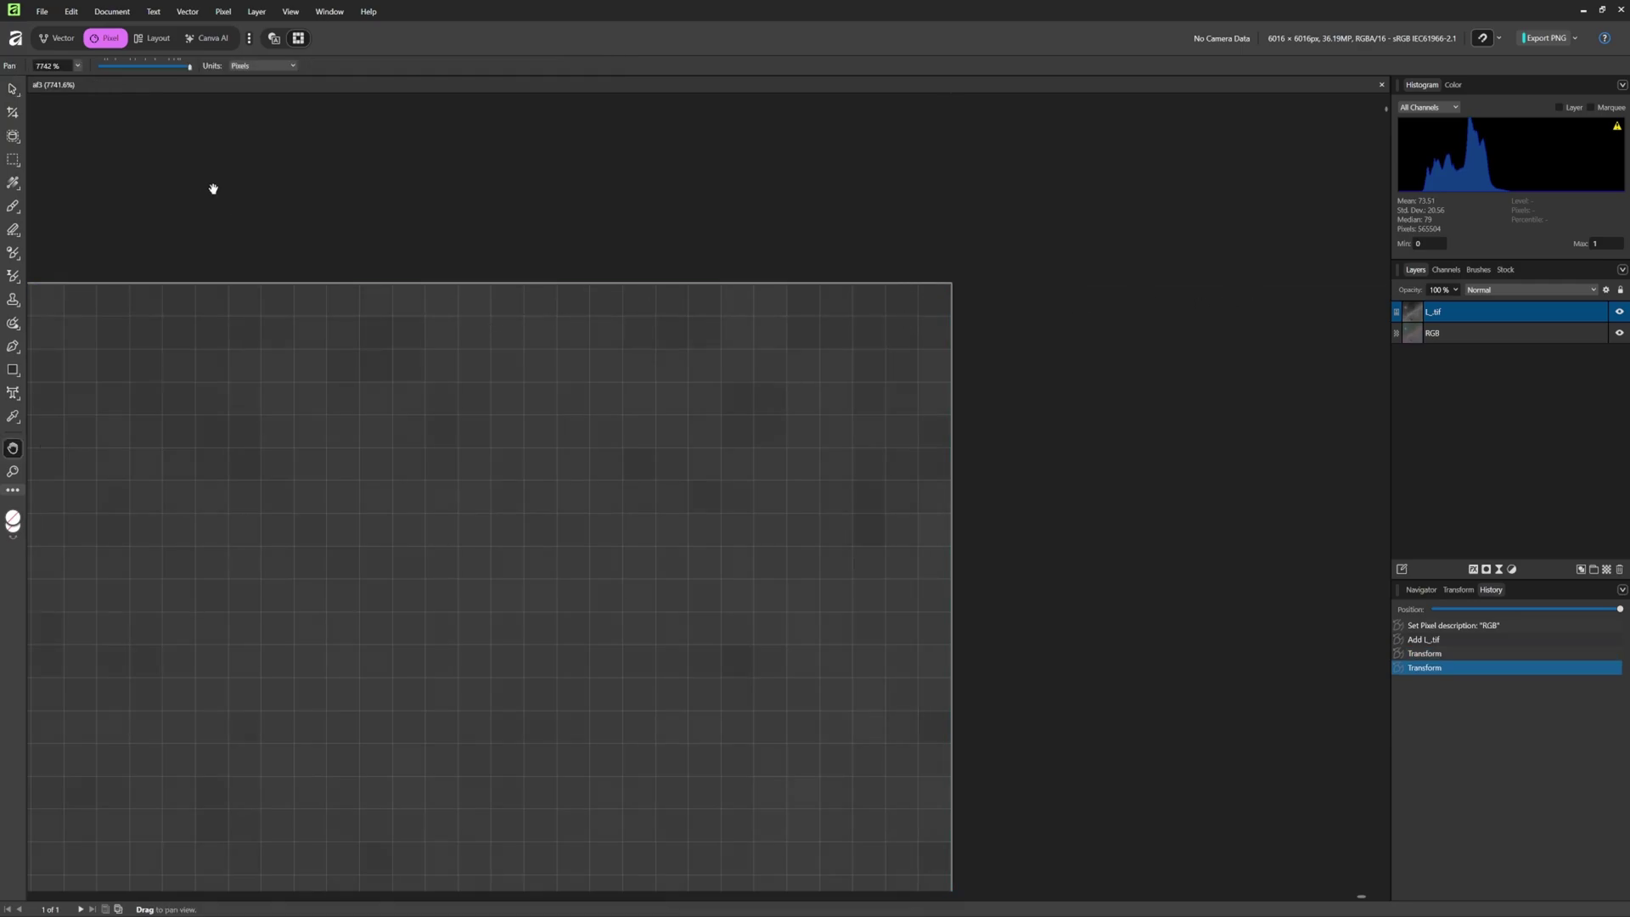
{"action": "key", "text": "ctrl+0"}
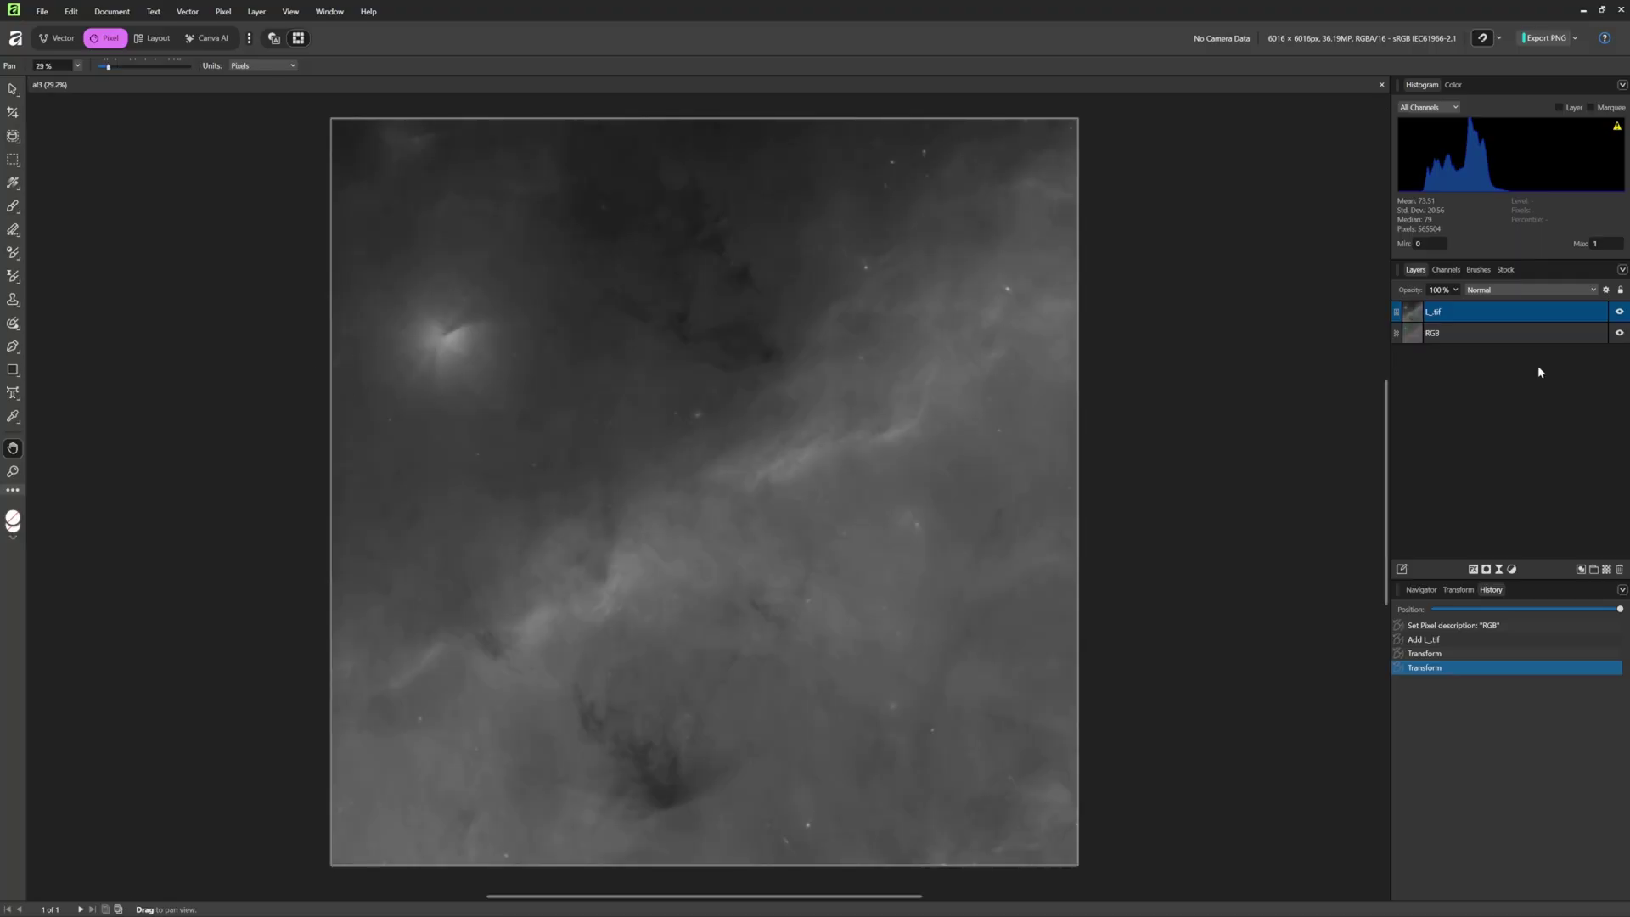
{"action": "left_click", "coordinate": [1492, 290]}
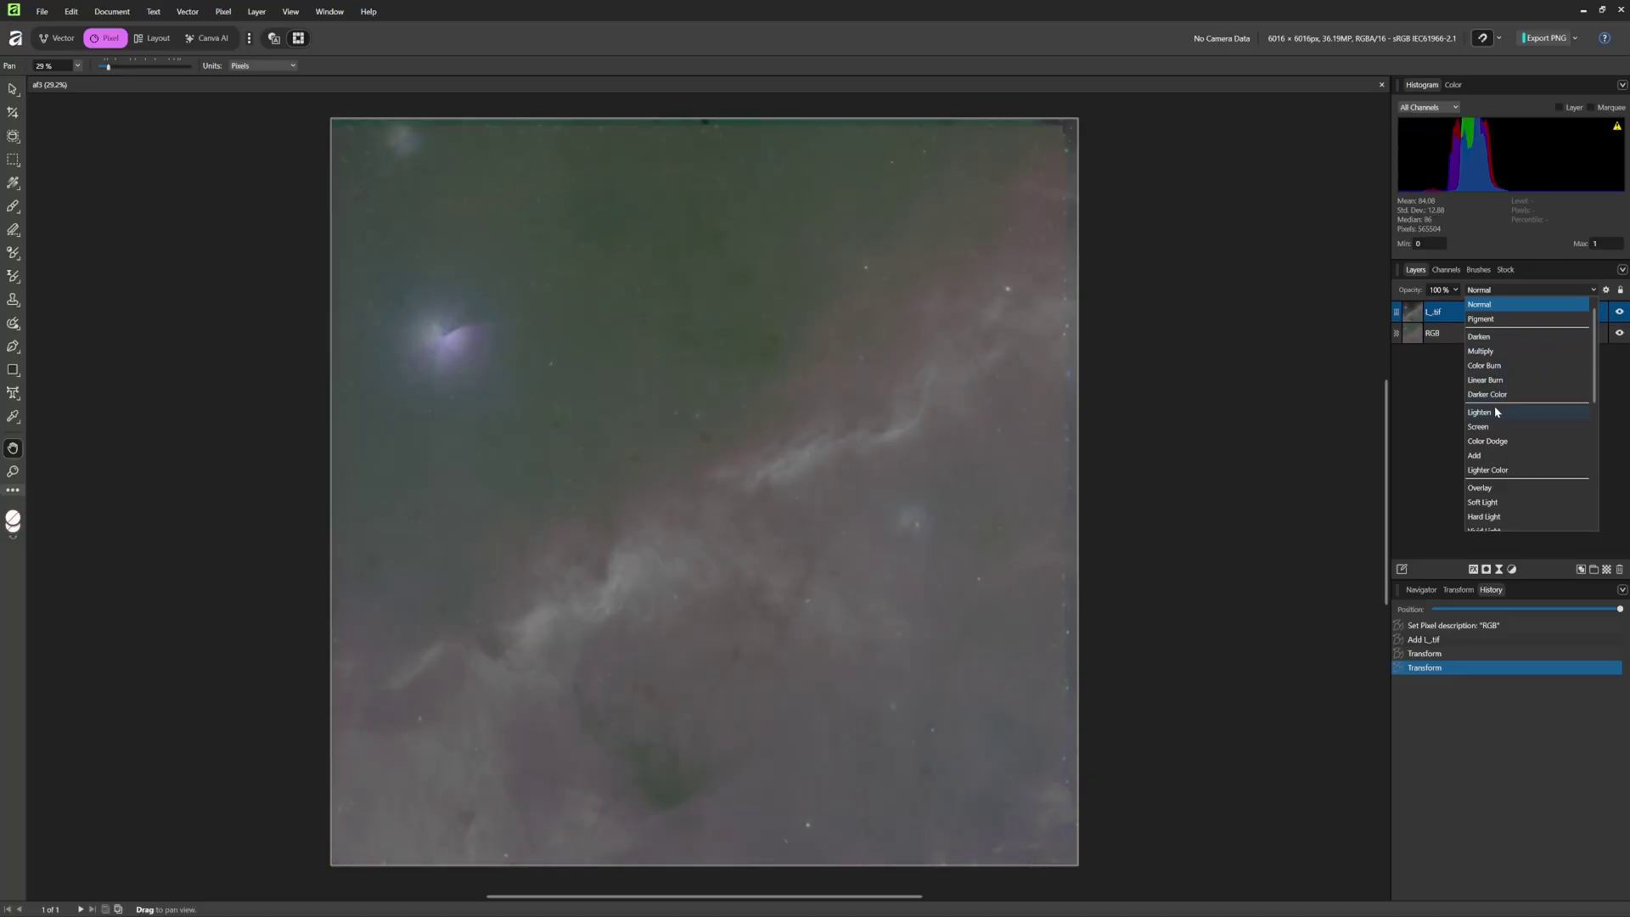
Compare Lighten and Soft Light, then set the L_tif blend mode to Luminosity.
{"action": "left_click", "coordinate": [1494, 412]}
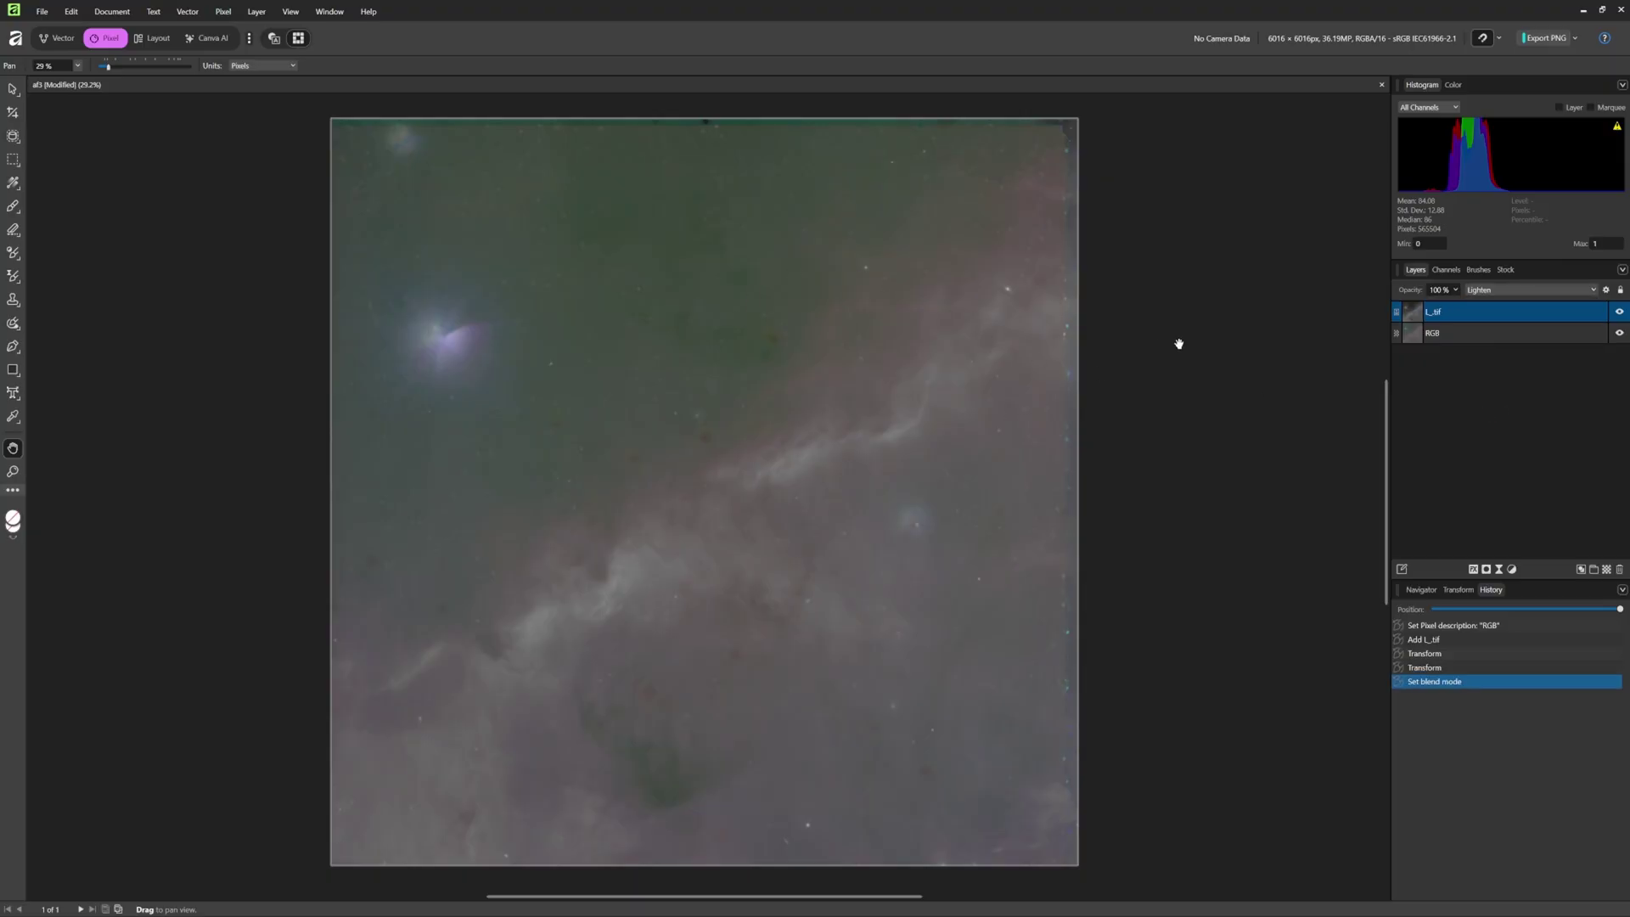
{"action": "left_click", "coordinate": [1534, 294]}
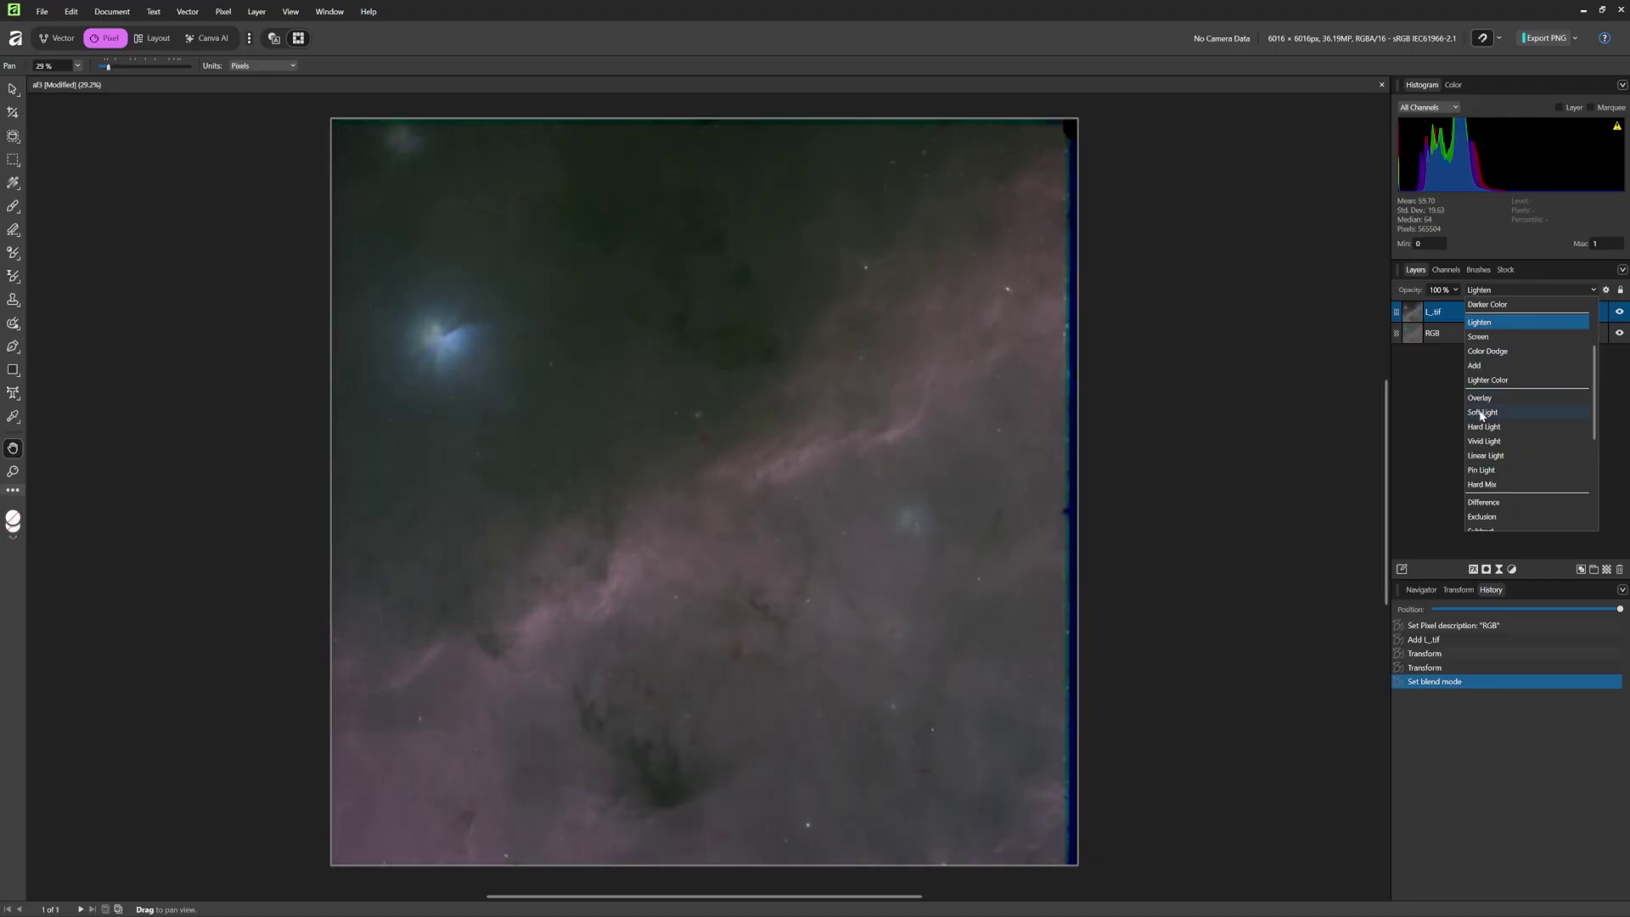
{"action": "left_click", "coordinate": [1482, 412]}
{"action": "left_click", "coordinate": [1506, 288]}
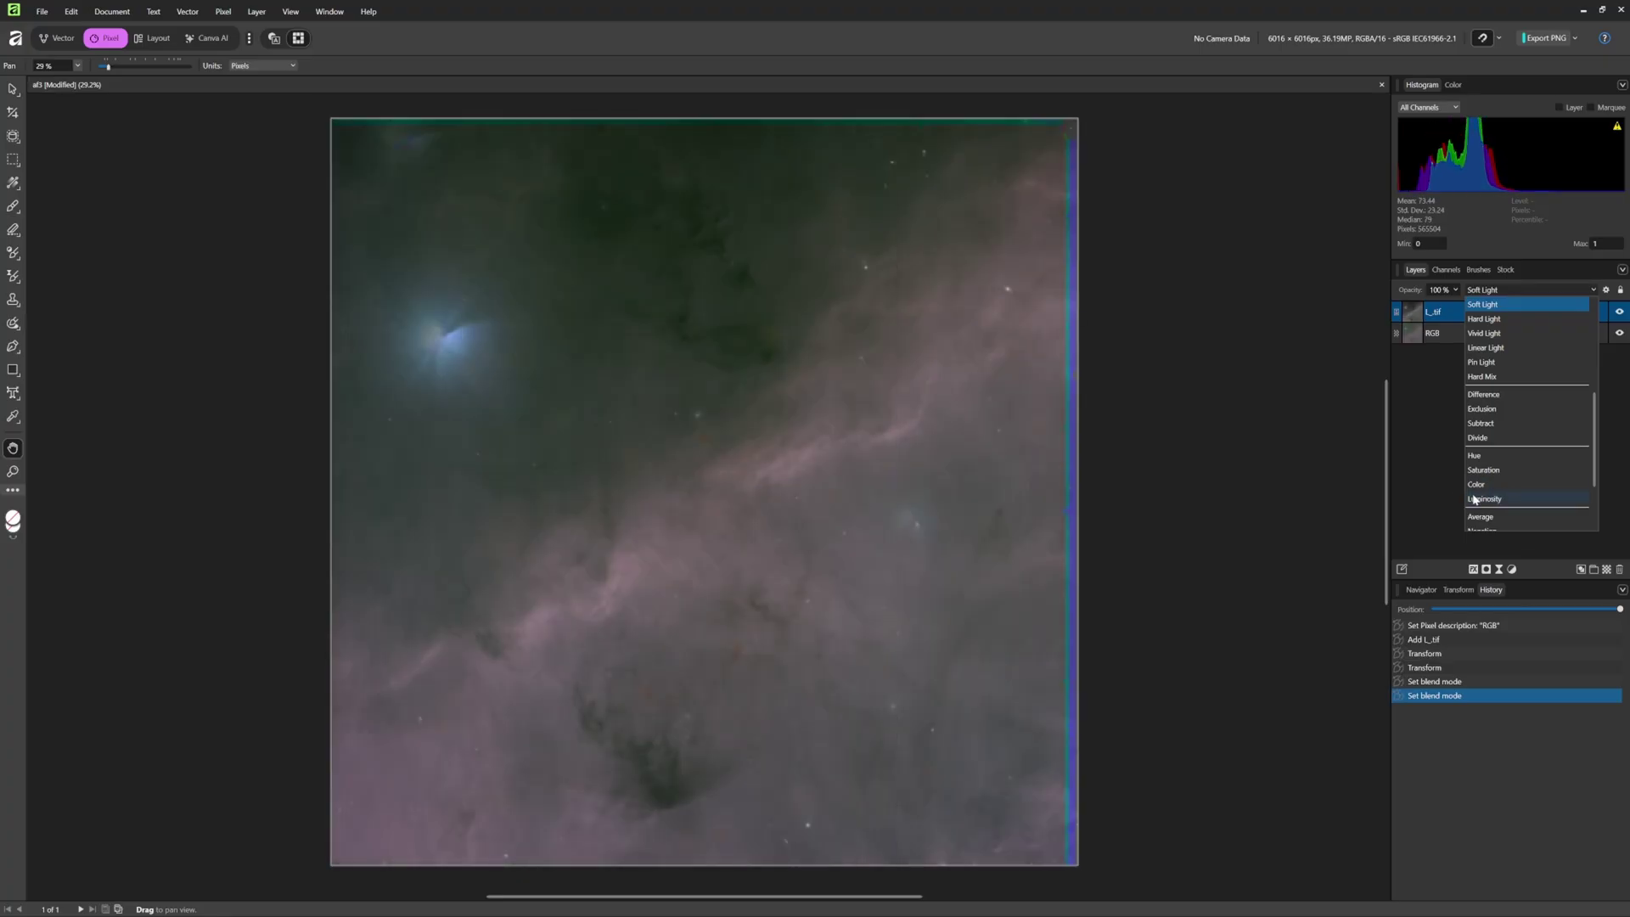
{"action": "left_click", "coordinate": [1484, 498]}
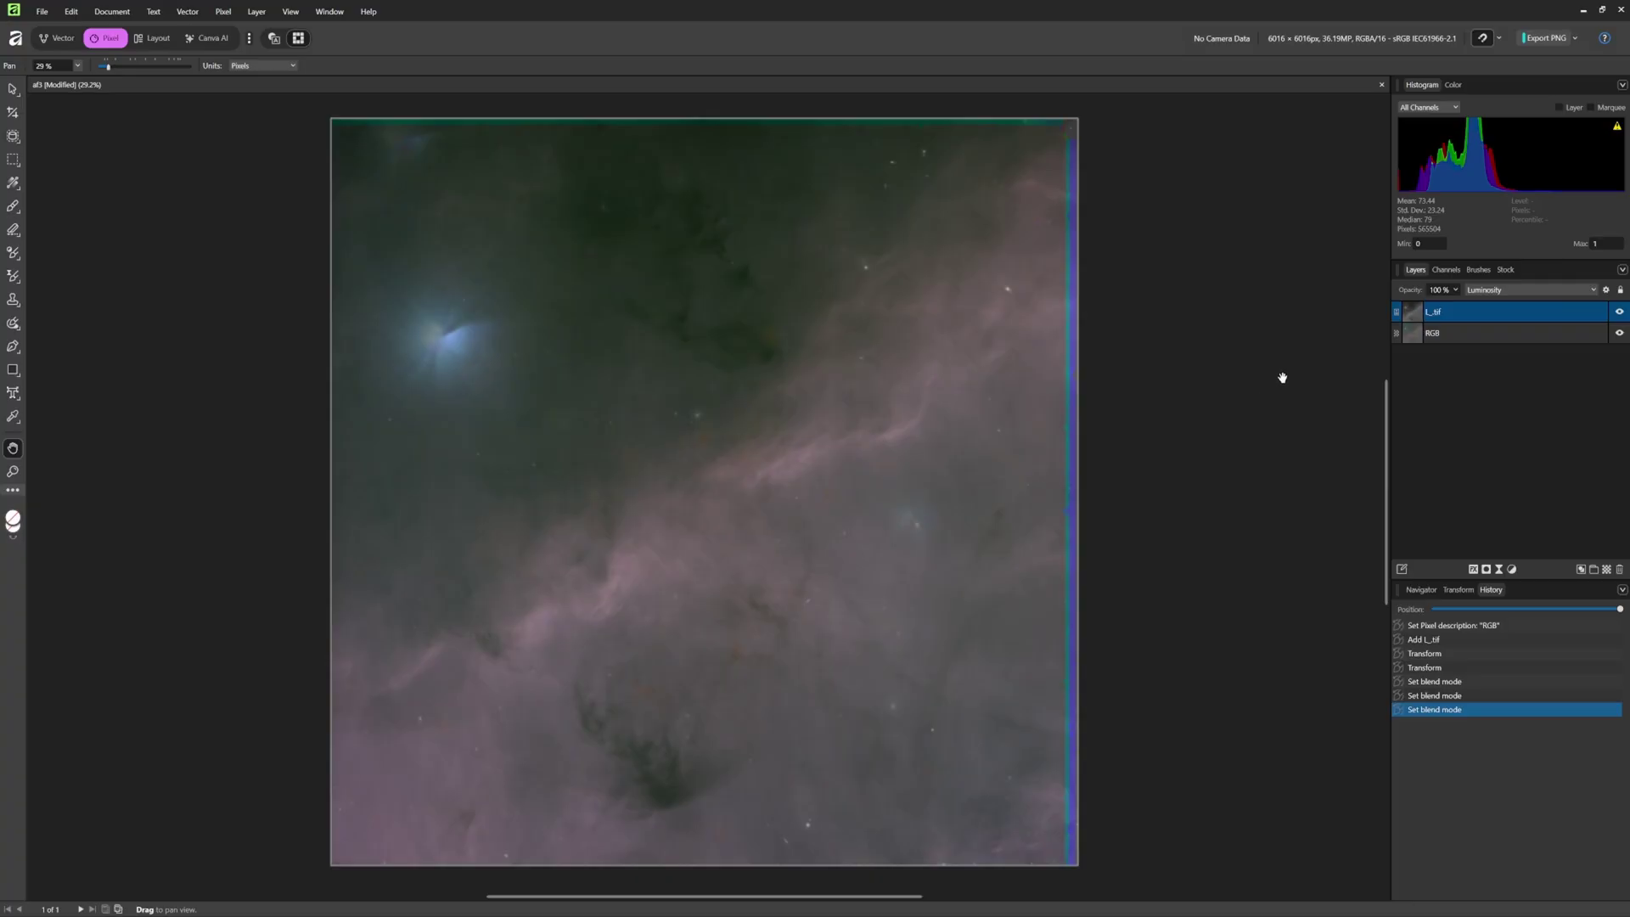
Merge the visible layers into a new layer from the L_tif layer's context menu.
{"action": "right_click", "coordinate": [1473, 310]}
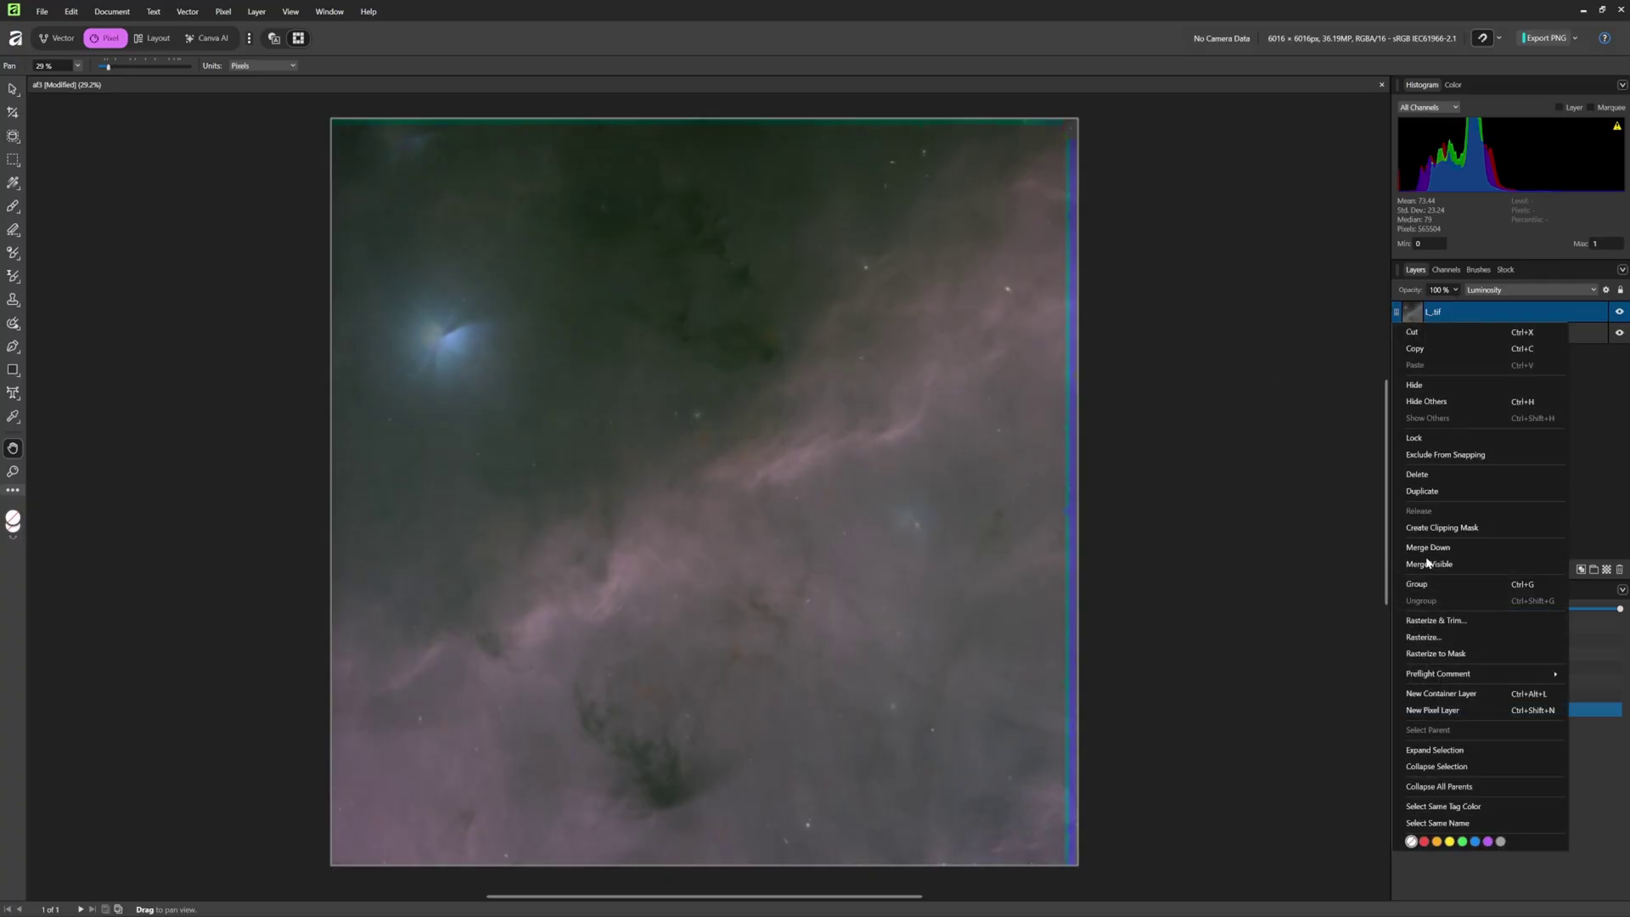
{"action": "left_click", "coordinate": [1259, 549]}
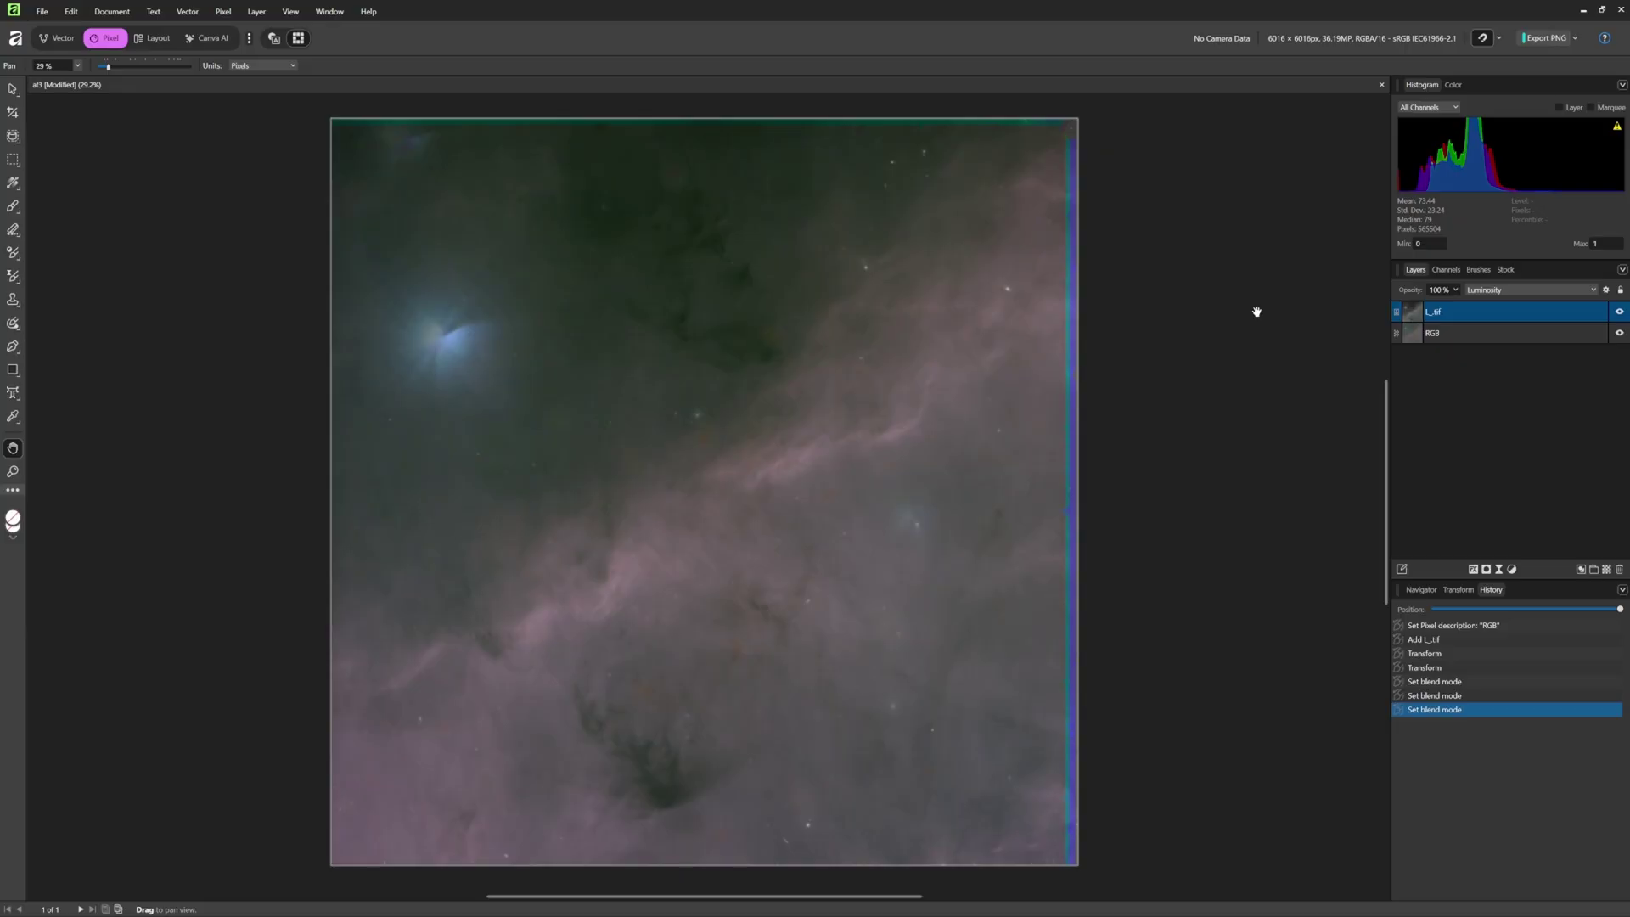
{"action": "right_click", "coordinate": [1469, 309]}
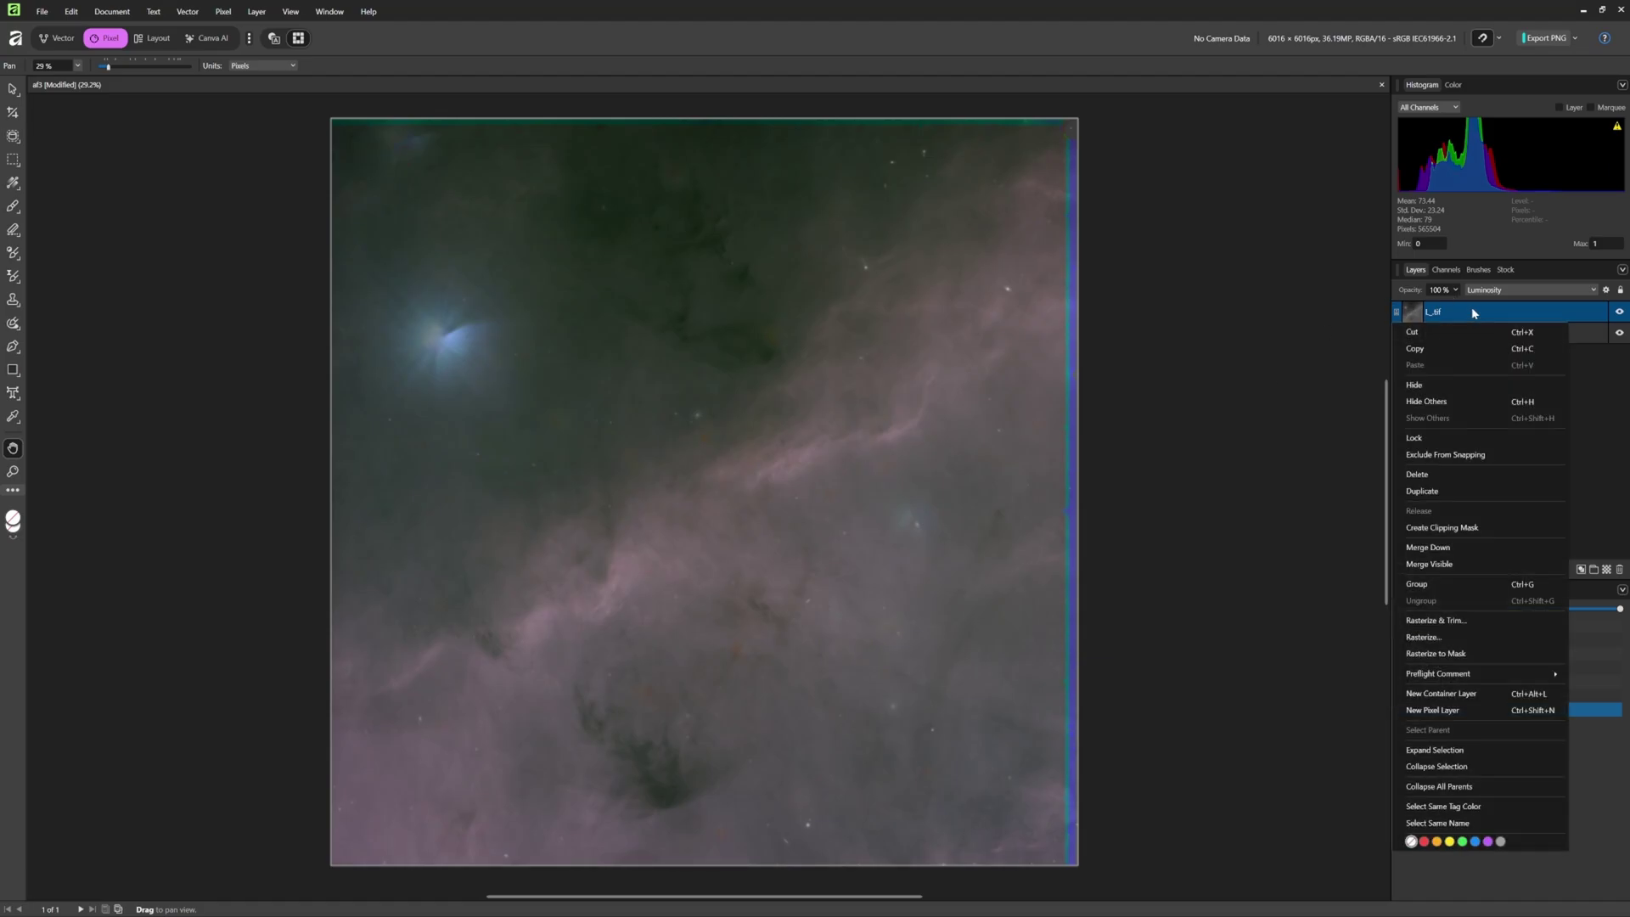
{"action": "left_click", "coordinate": [1443, 565]}
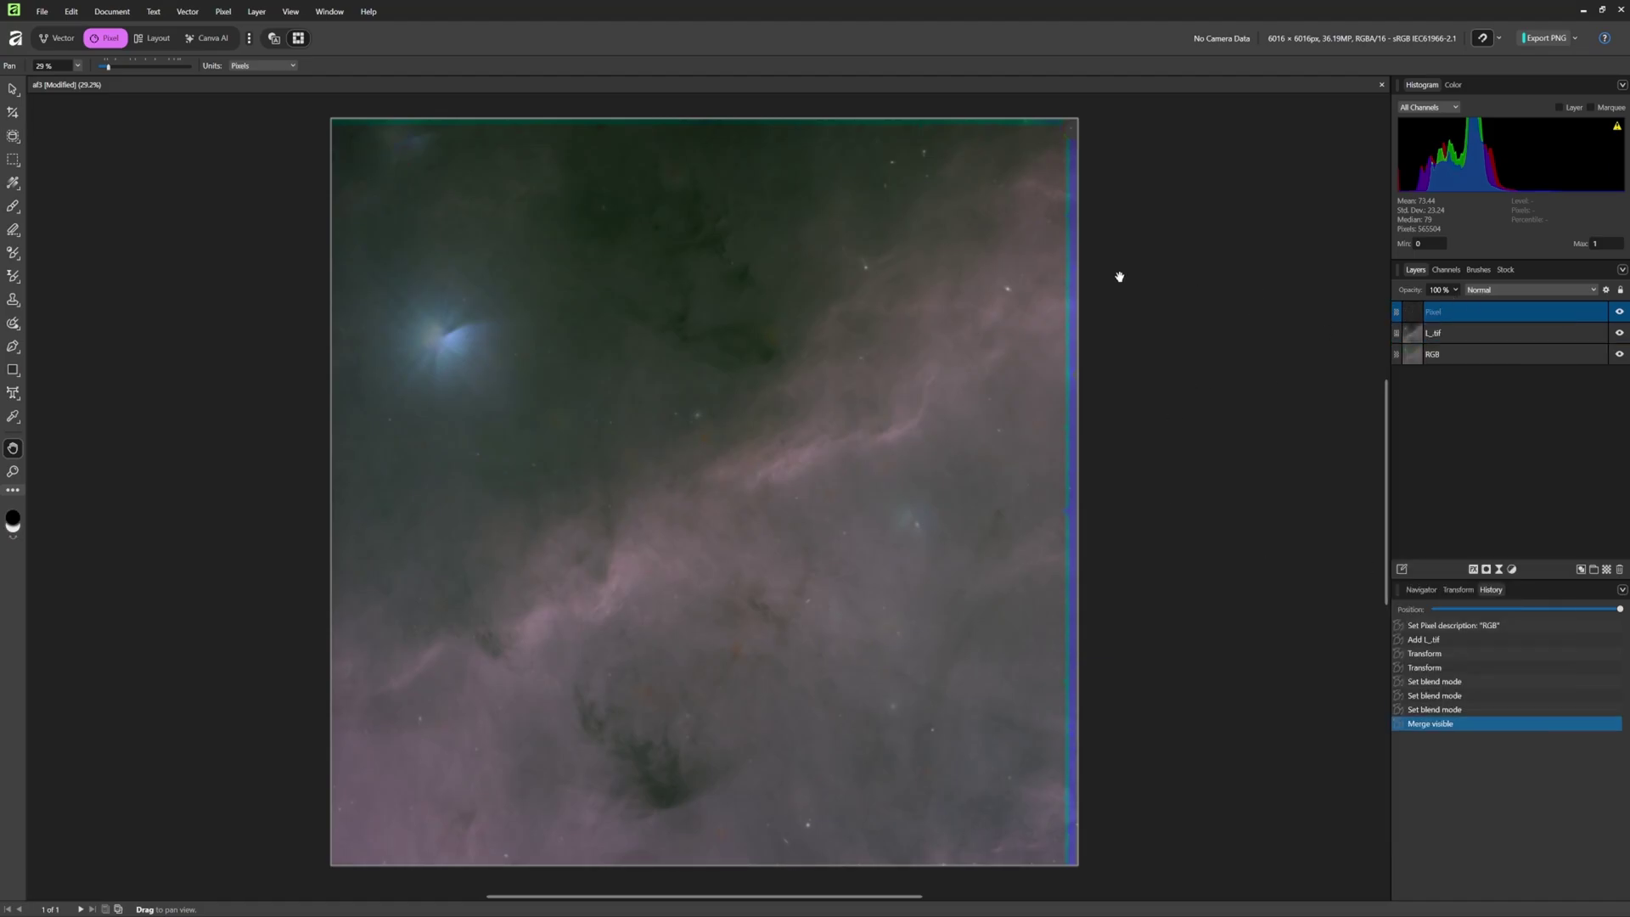
Hide the L_tif and RGB layers and name the merged layer 'LRGB'.
{"action": "left_click", "coordinate": [1619, 333]}
{"action": "left_click", "coordinate": [1619, 354]}
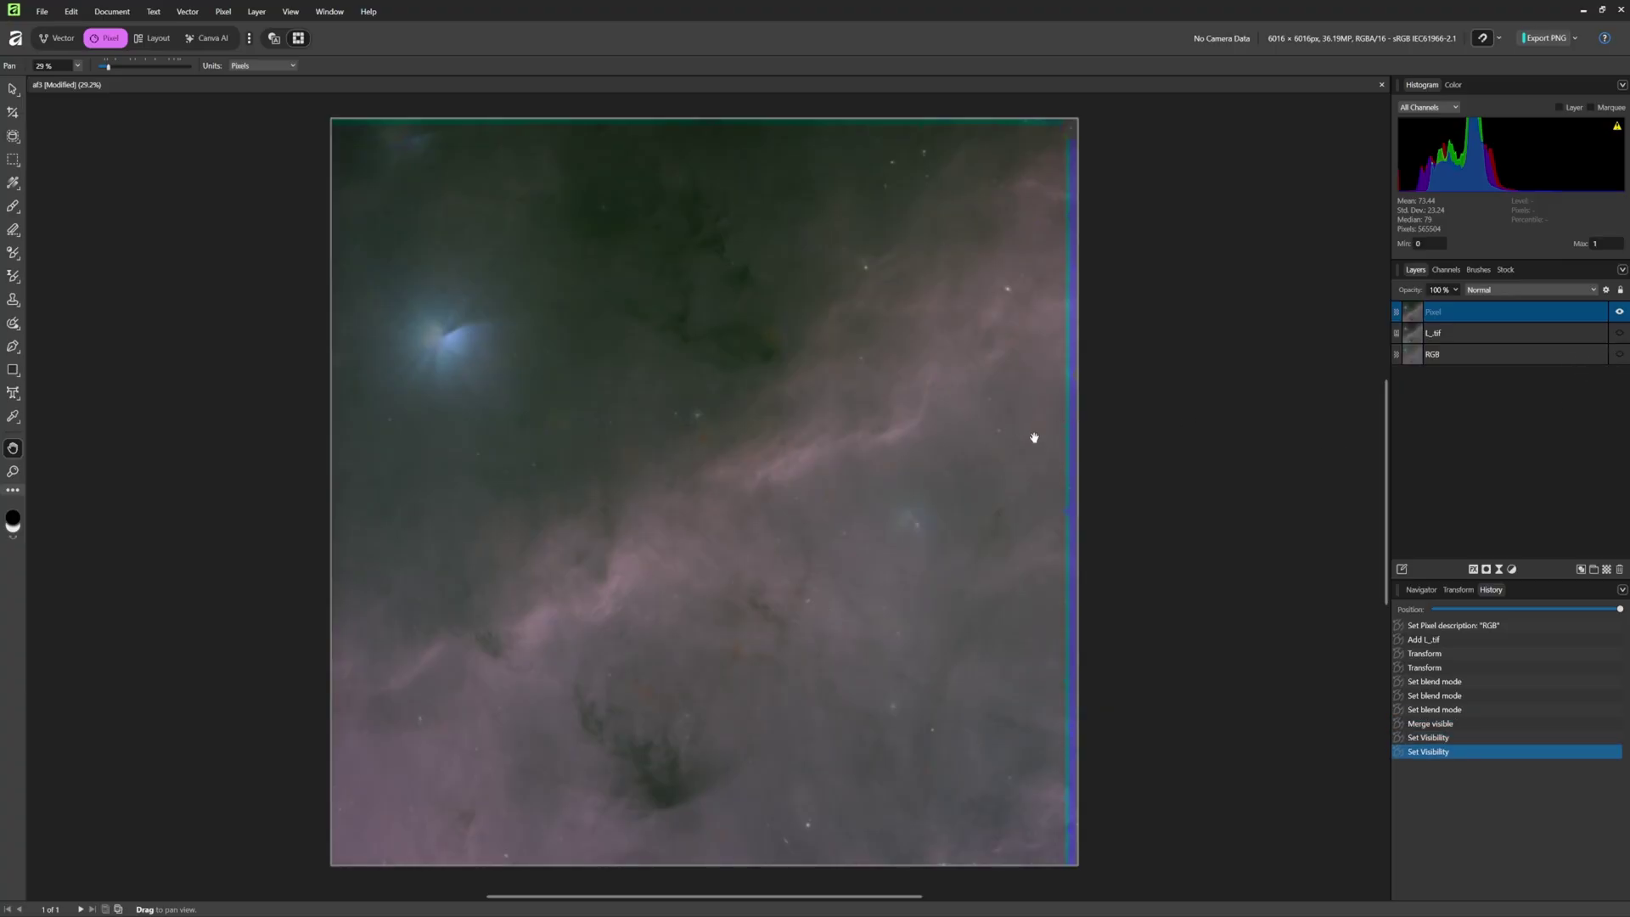
{"action": "double_click", "coordinate": [1438, 312]}
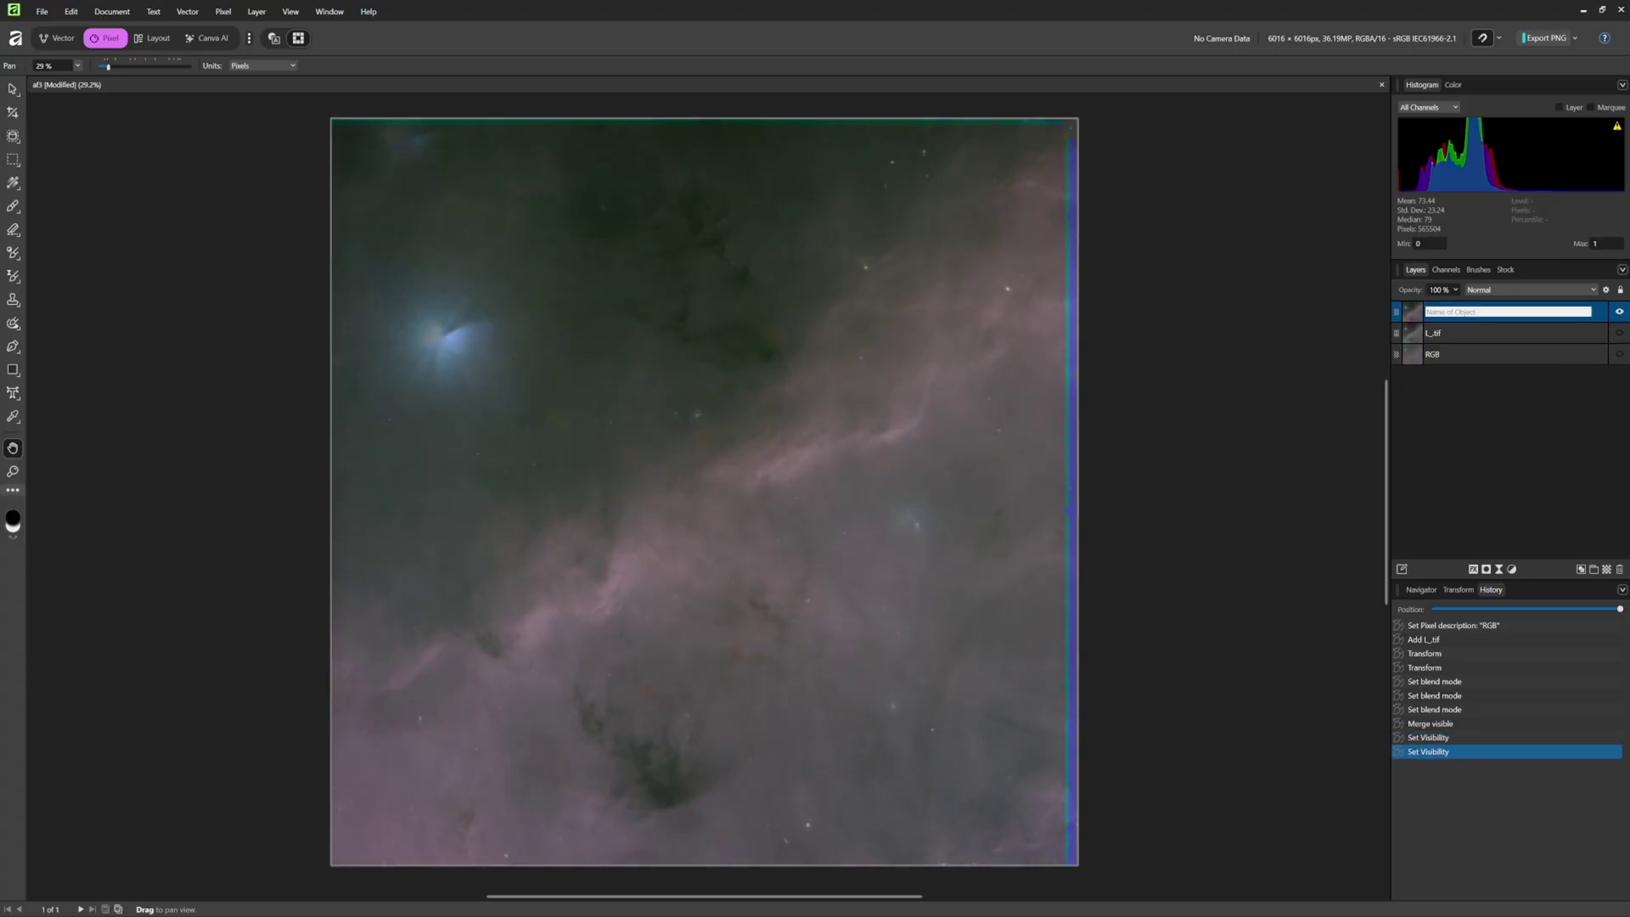
{"action": "type", "text": "LRGB"}
{"action": "key", "text": "Return"}
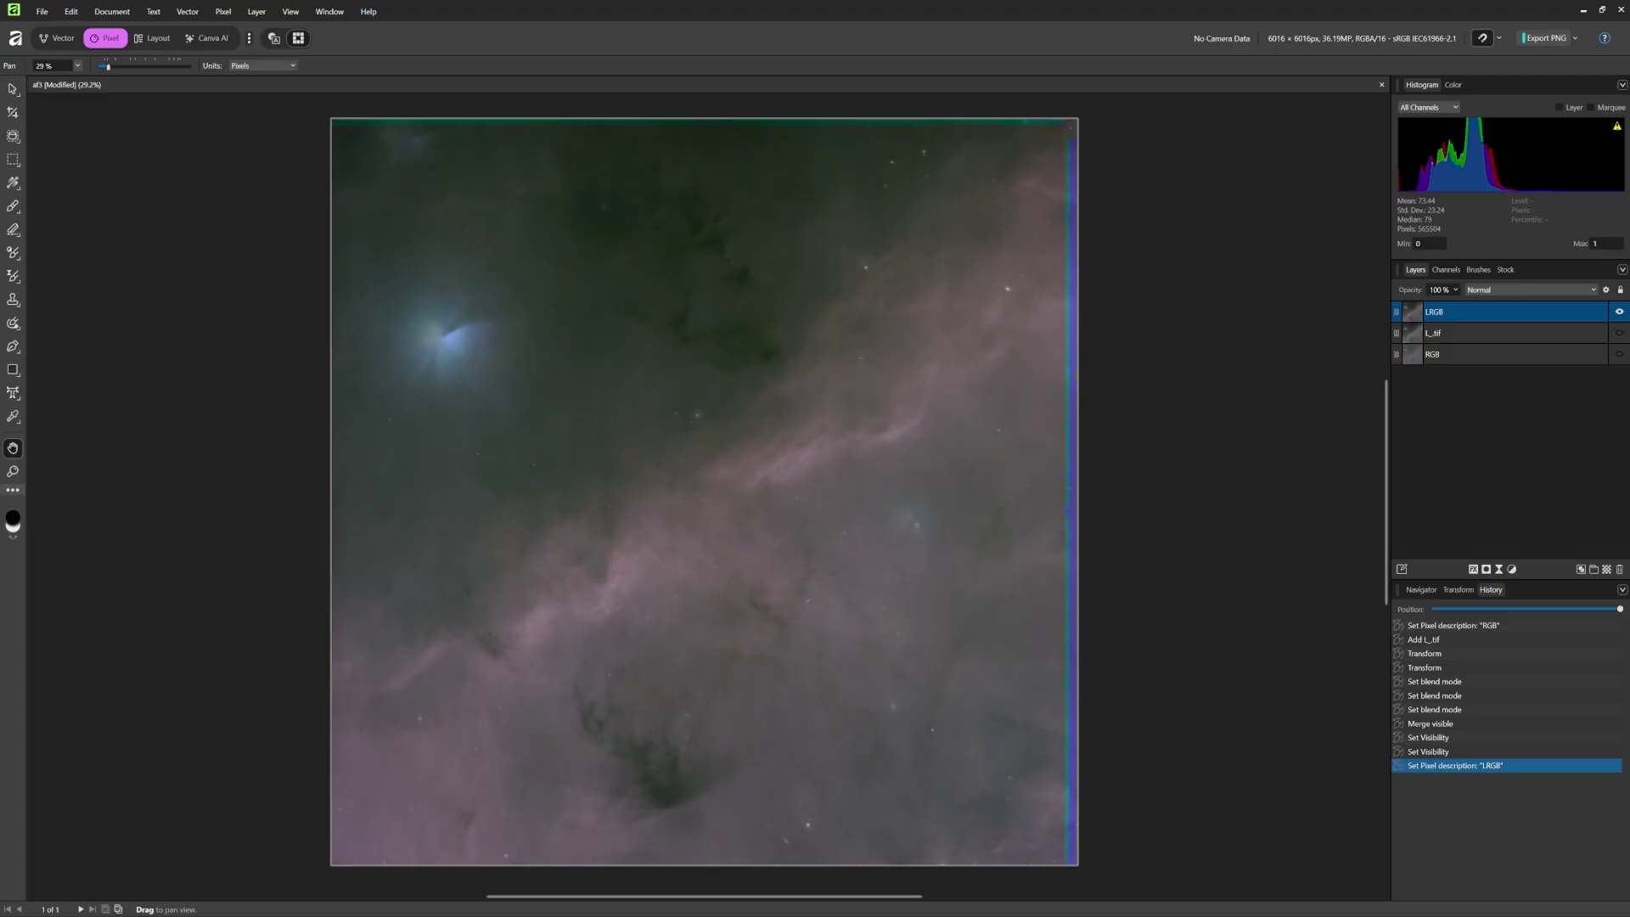
Place Ha_PriR.tif as a new layer and align it to fill the whole canvas.
{"action": "left_click", "coordinate": [429, 473]}
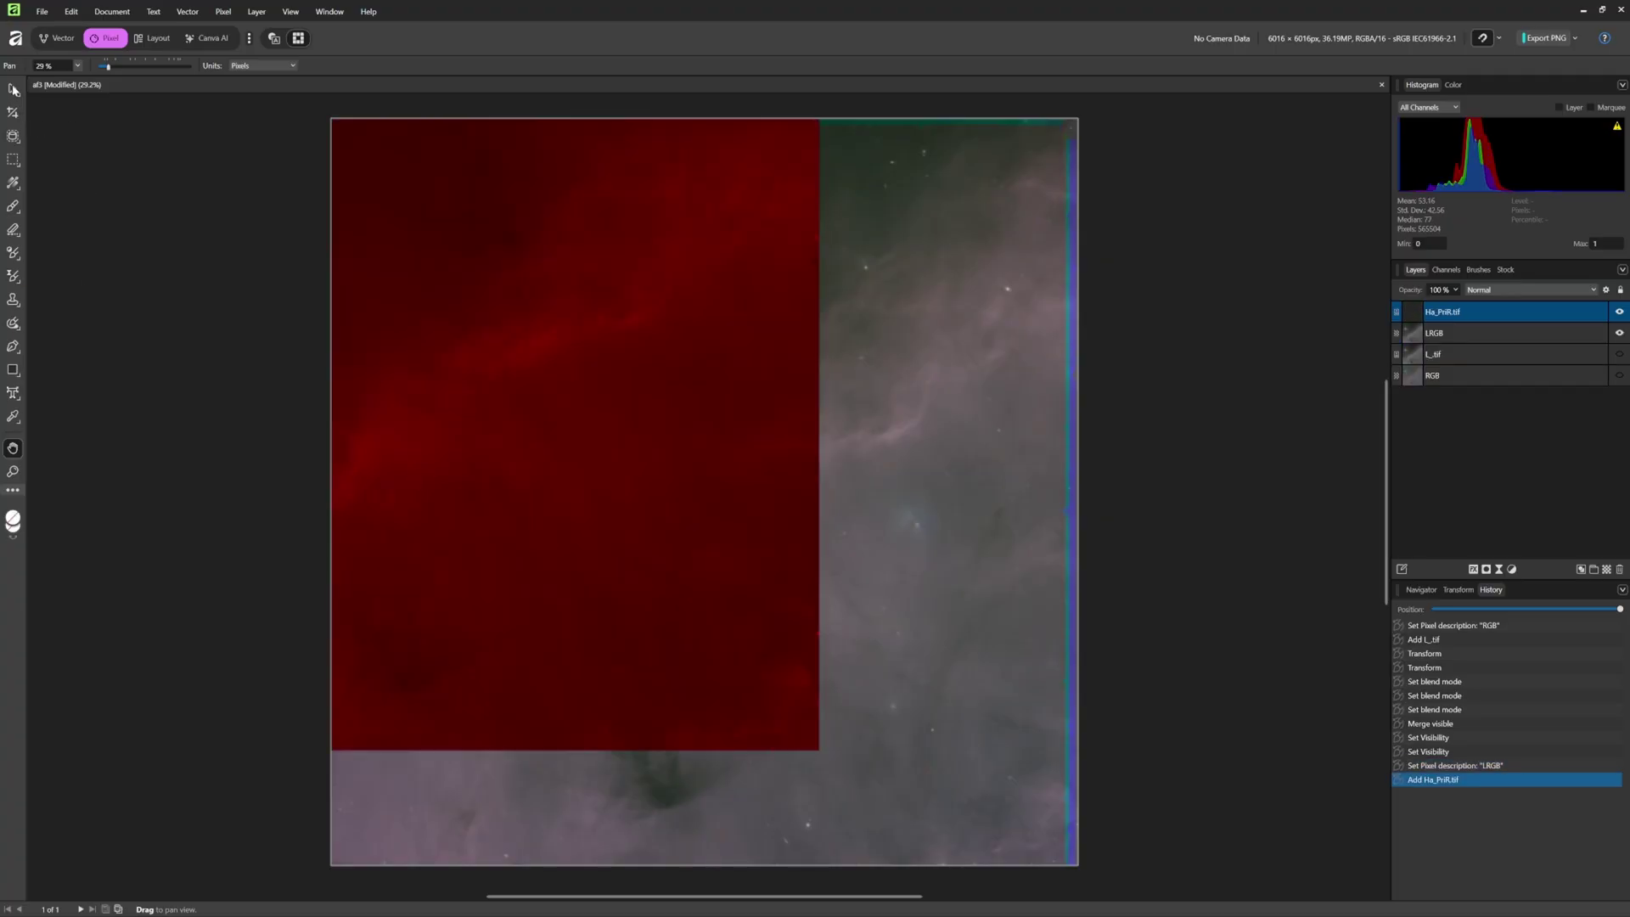
{"action": "key", "text": "v"}
{"action": "left_click_drag", "start_coordinate": [472, 320], "coordinate": [761, 404]}
{"action": "left_click", "coordinate": [762, 404]}
{"action": "key", "text": "h"}
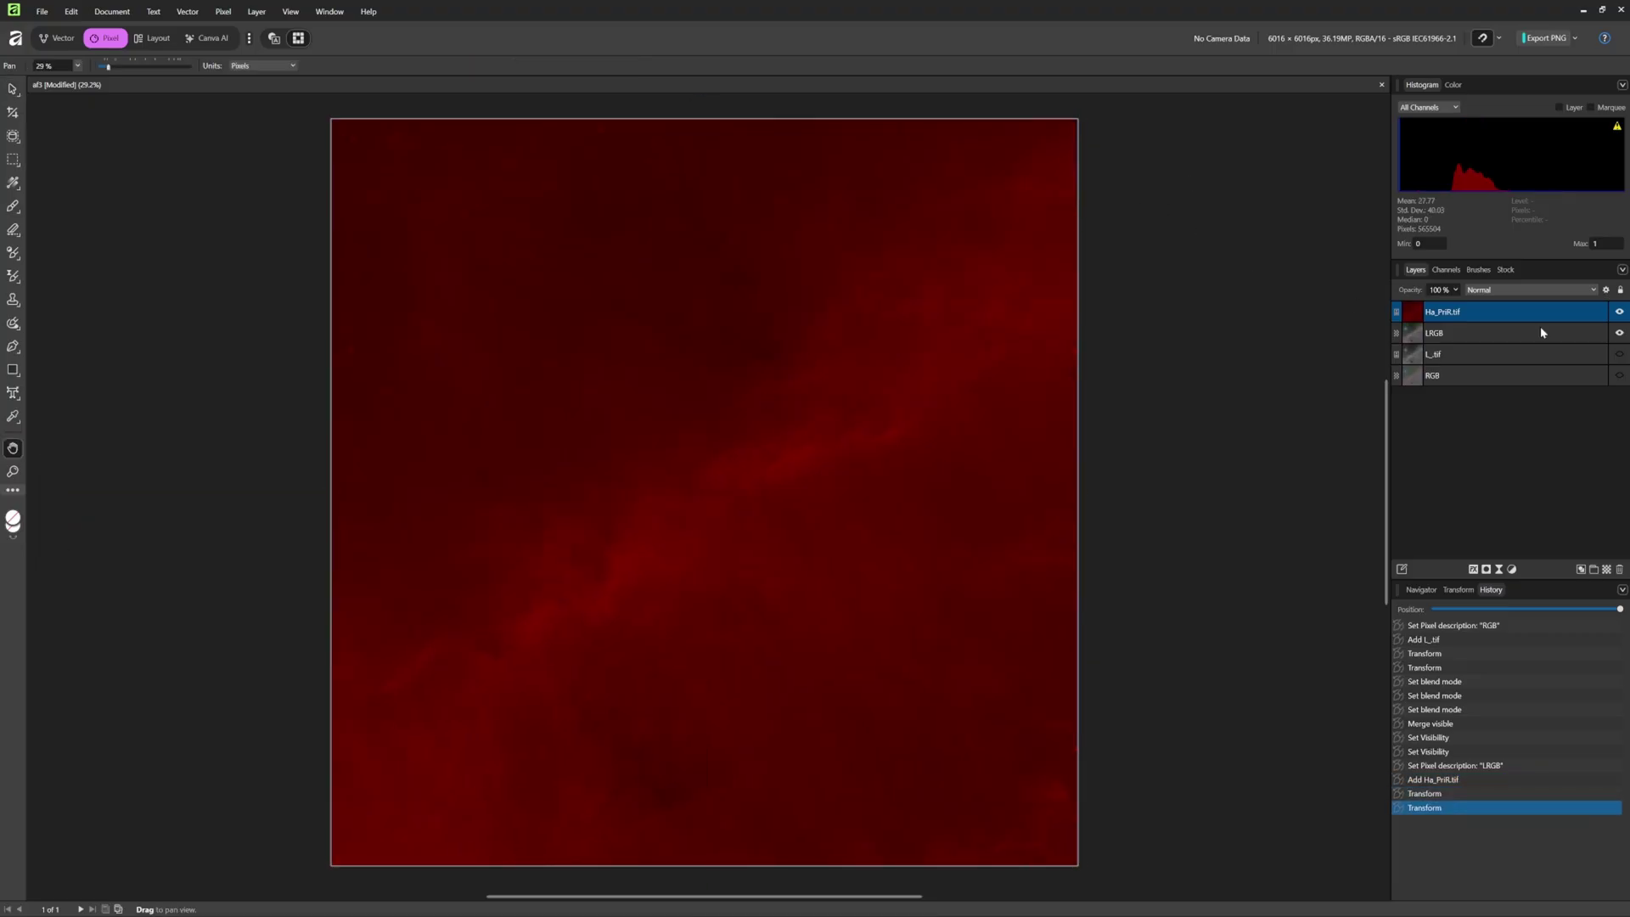
{"action": "left_click", "coordinate": [1527, 289]}
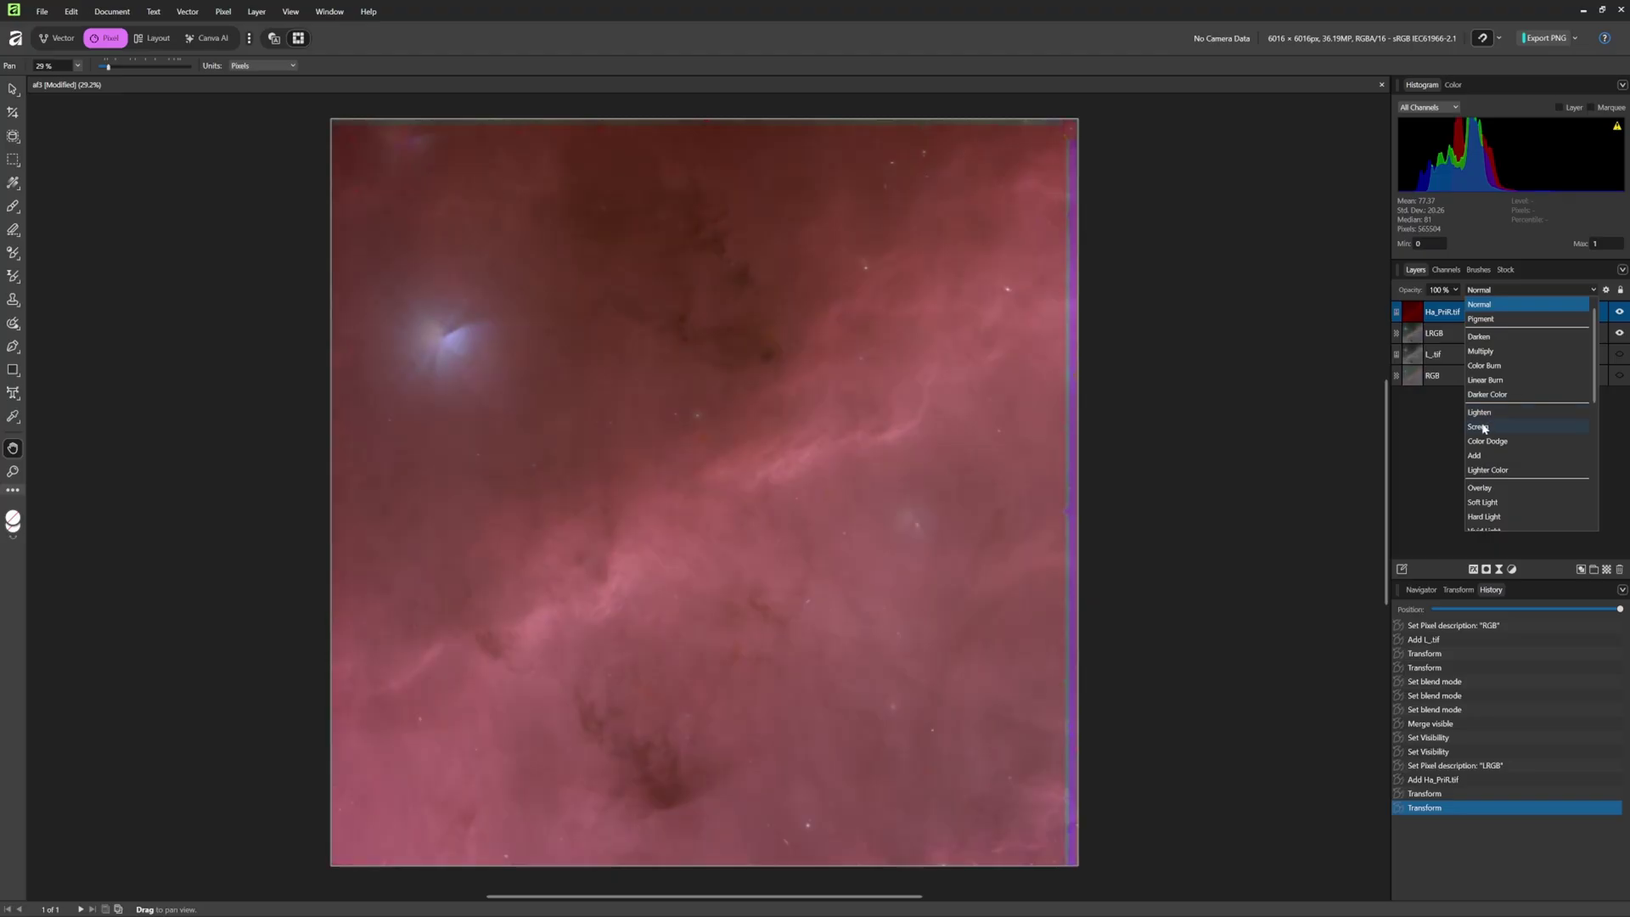
Try Color Dodge, then set the Ha_PrR.tif layer's blend mode to Hue.
{"action": "left_click", "coordinate": [1481, 441]}
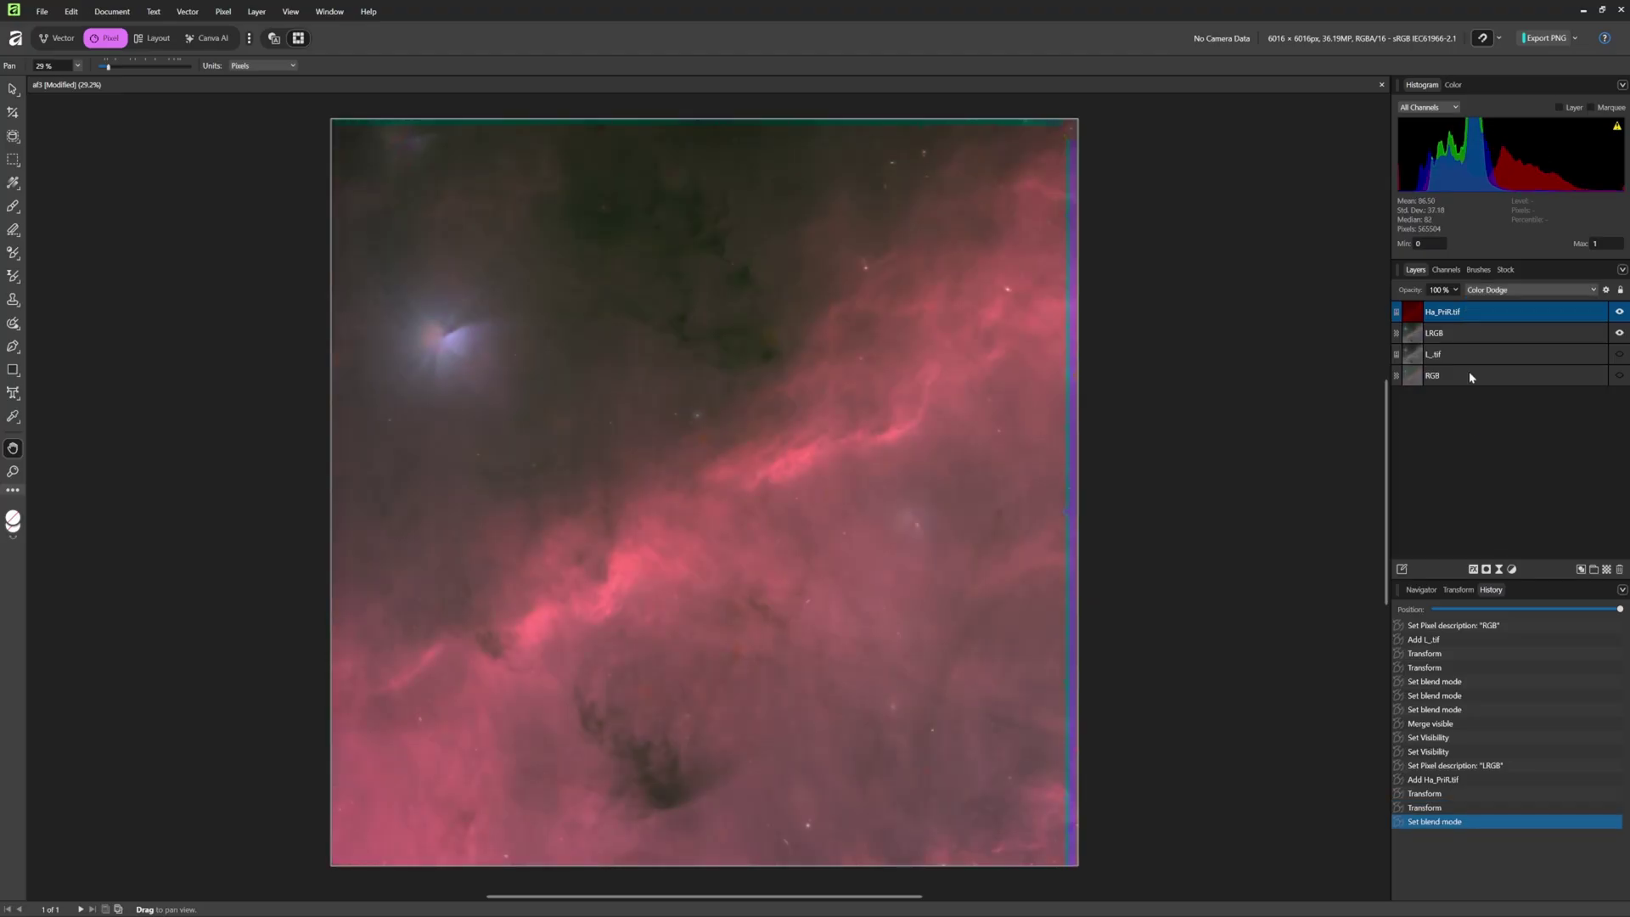
{"action": "left_click", "coordinate": [1533, 292]}
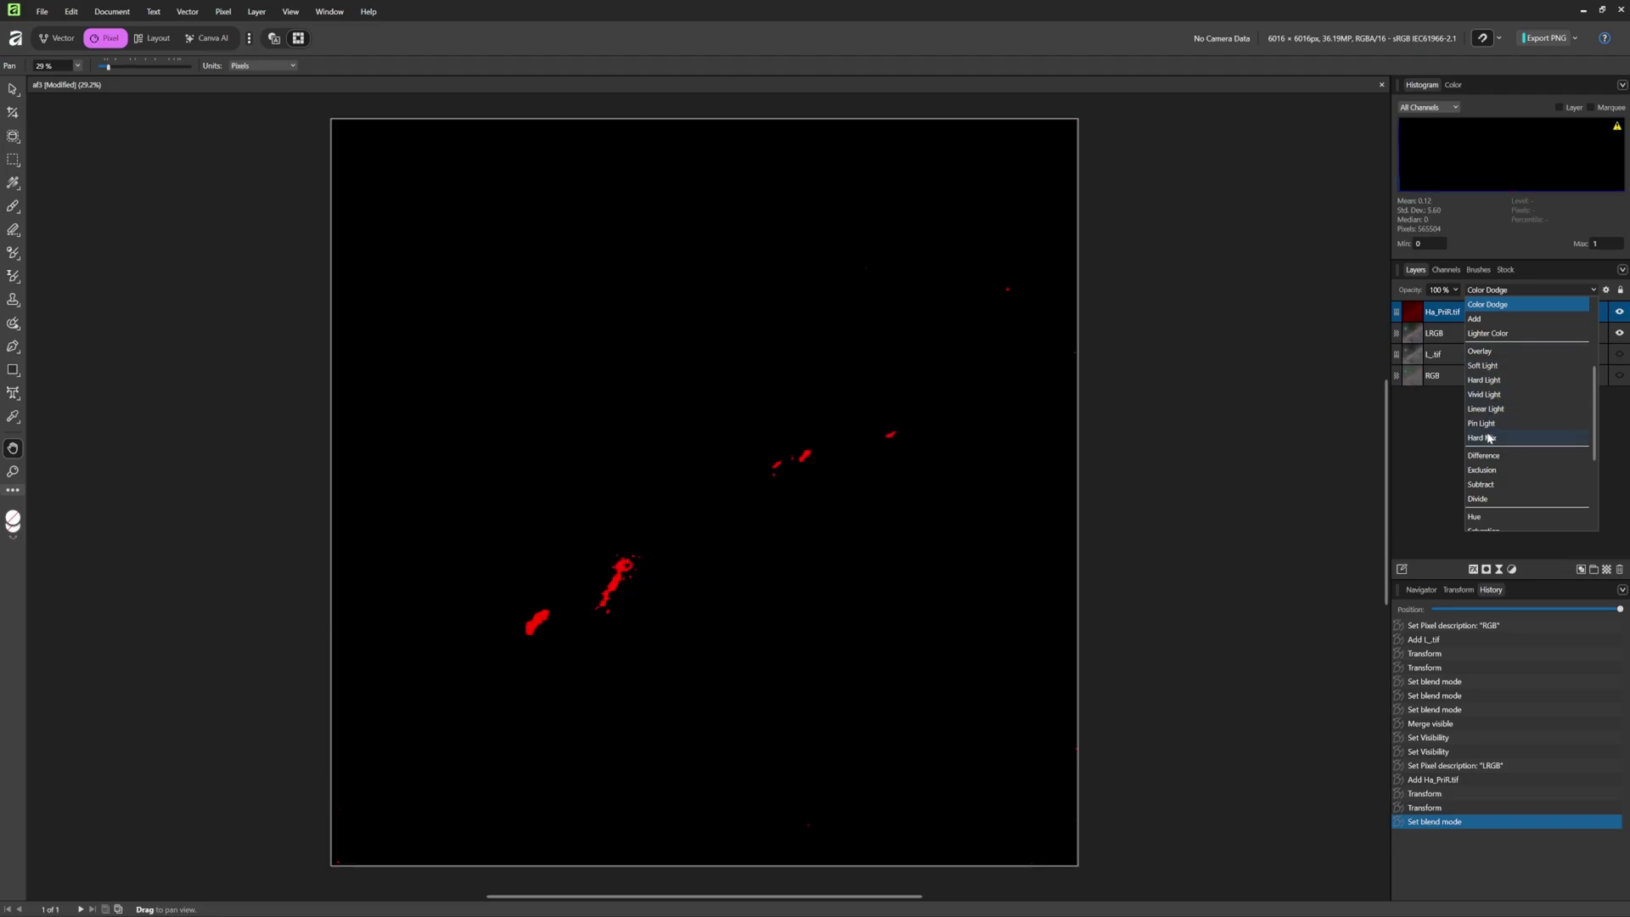
{"action": "scroll", "coordinate": [1490, 484], "scroll_direction": "down", "scroll_amount": 2}
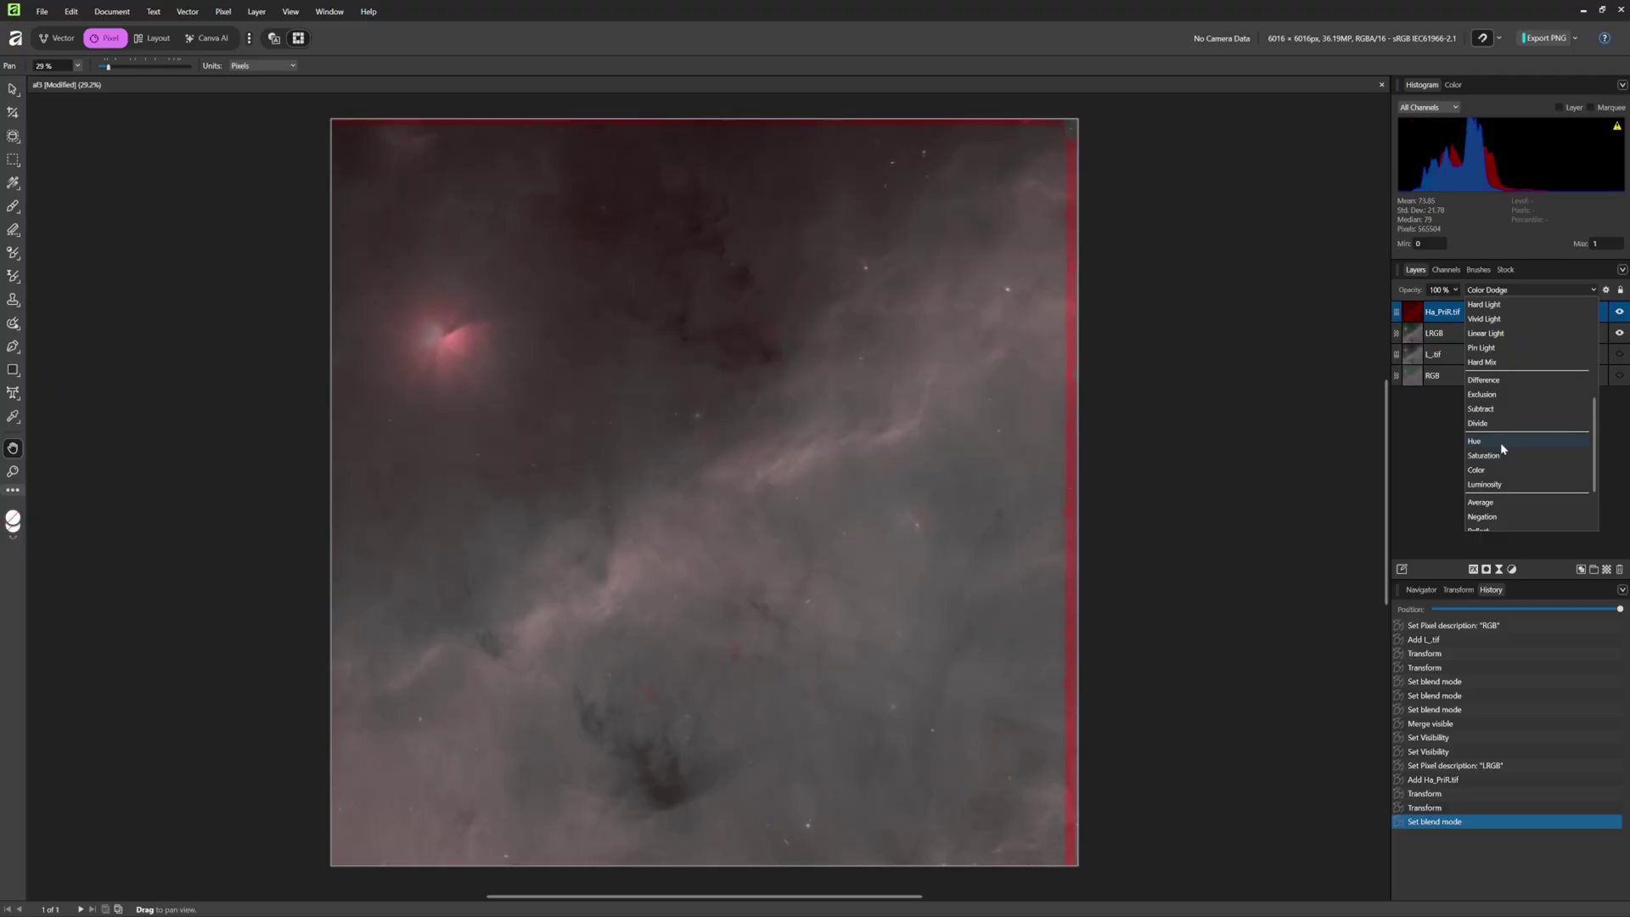
{"action": "left_click", "coordinate": [1500, 442]}
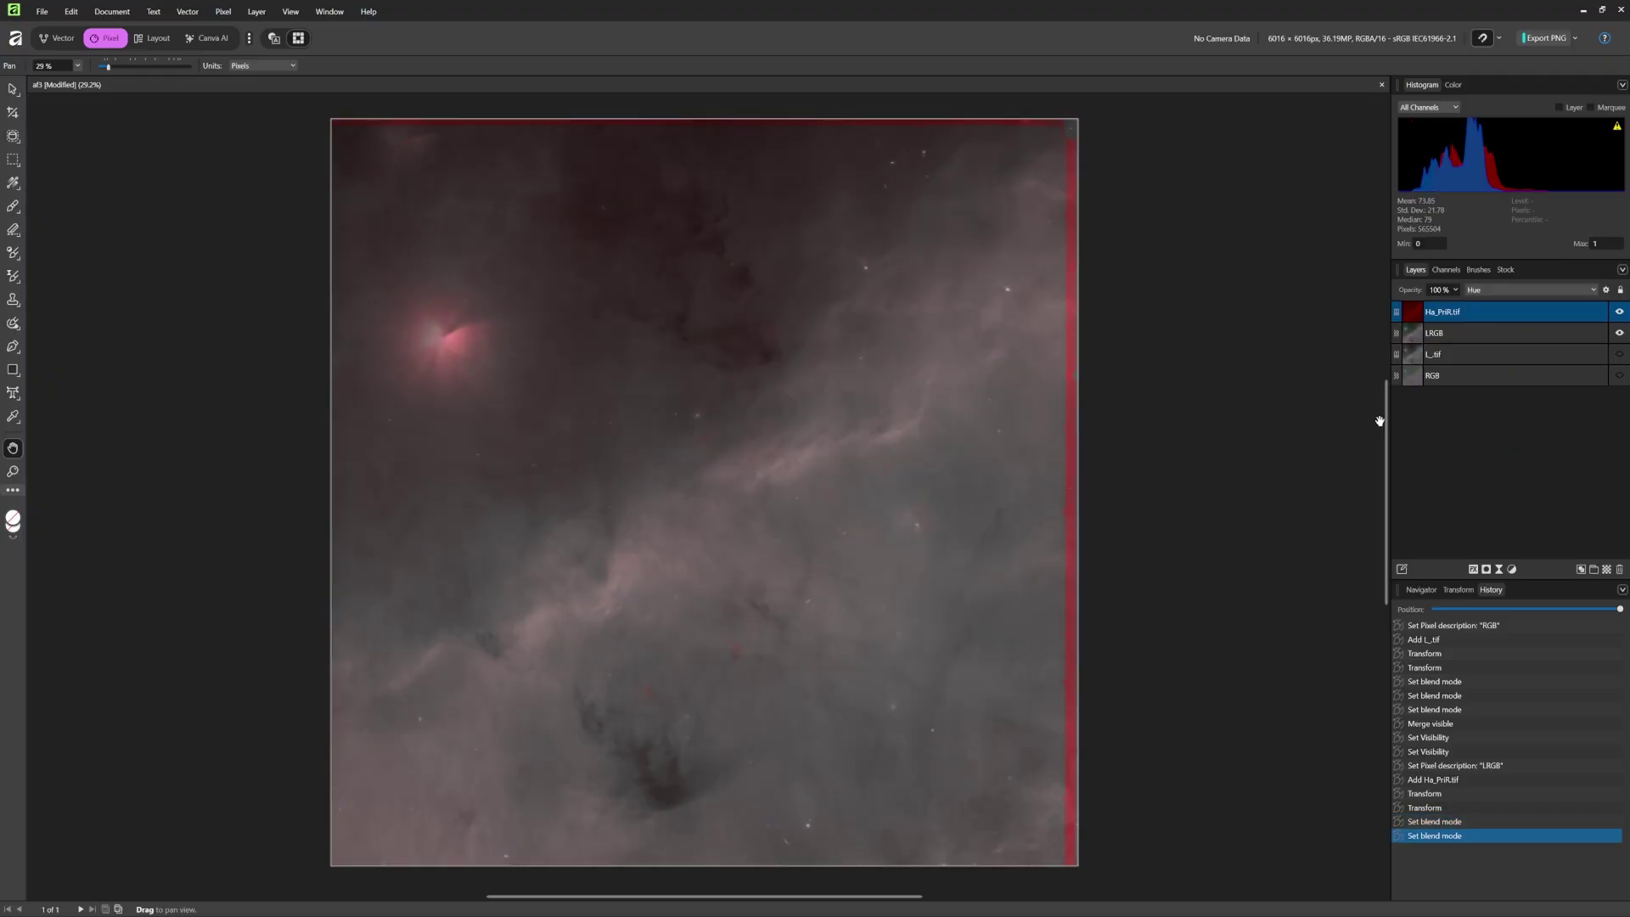
{"action": "left_click", "coordinate": [1476, 296]}
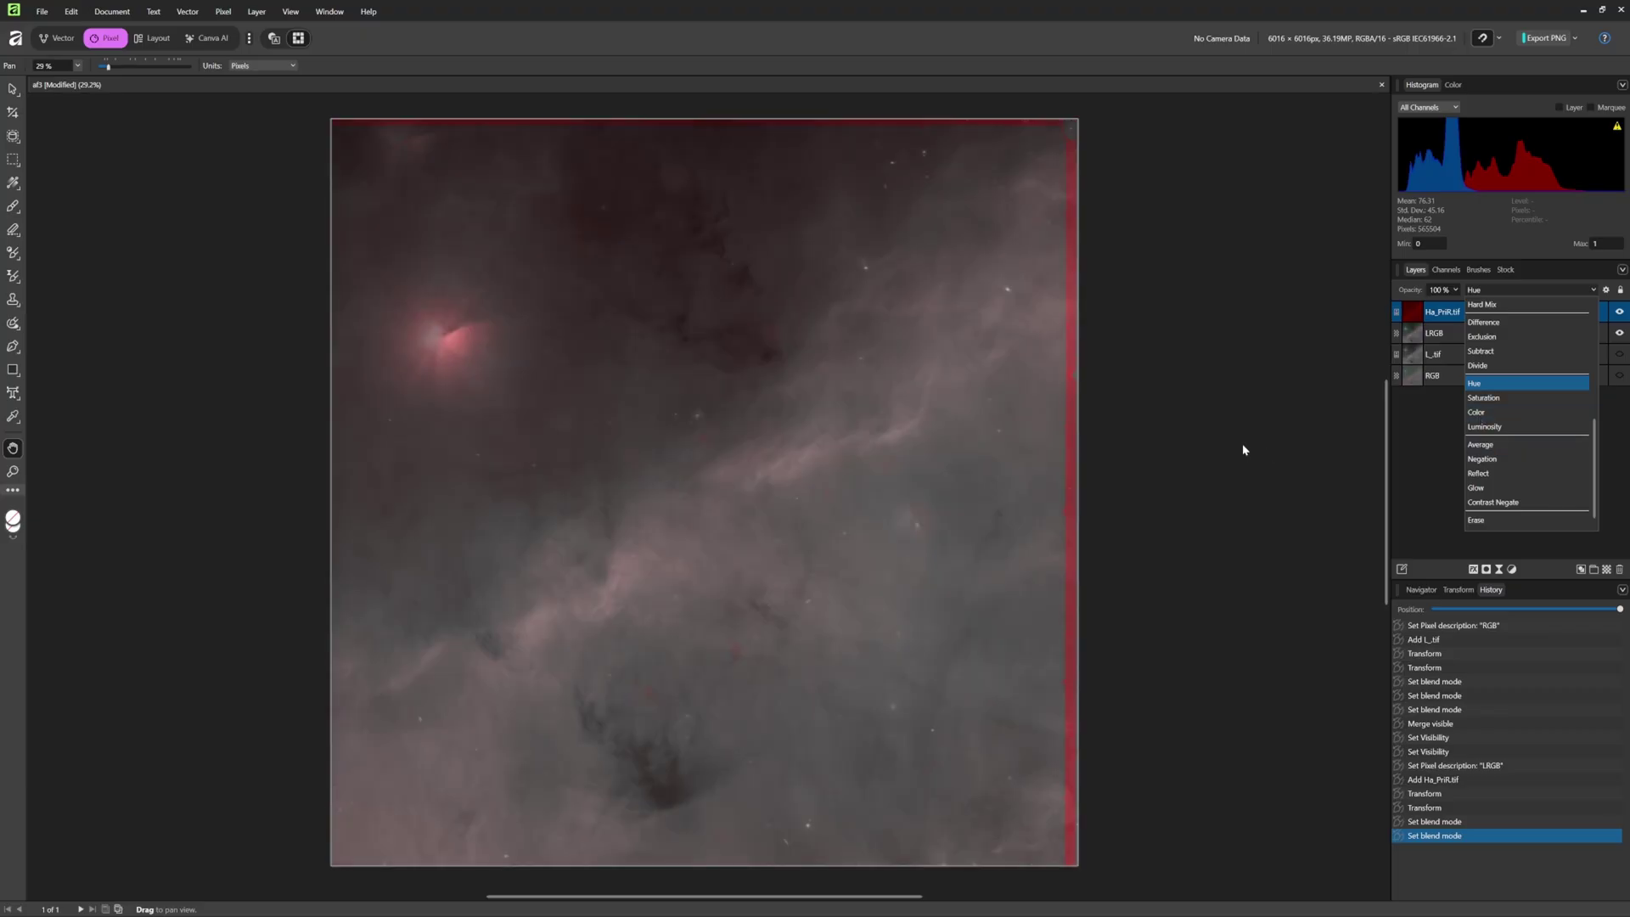
{"action": "left_click", "coordinate": [1242, 443]}
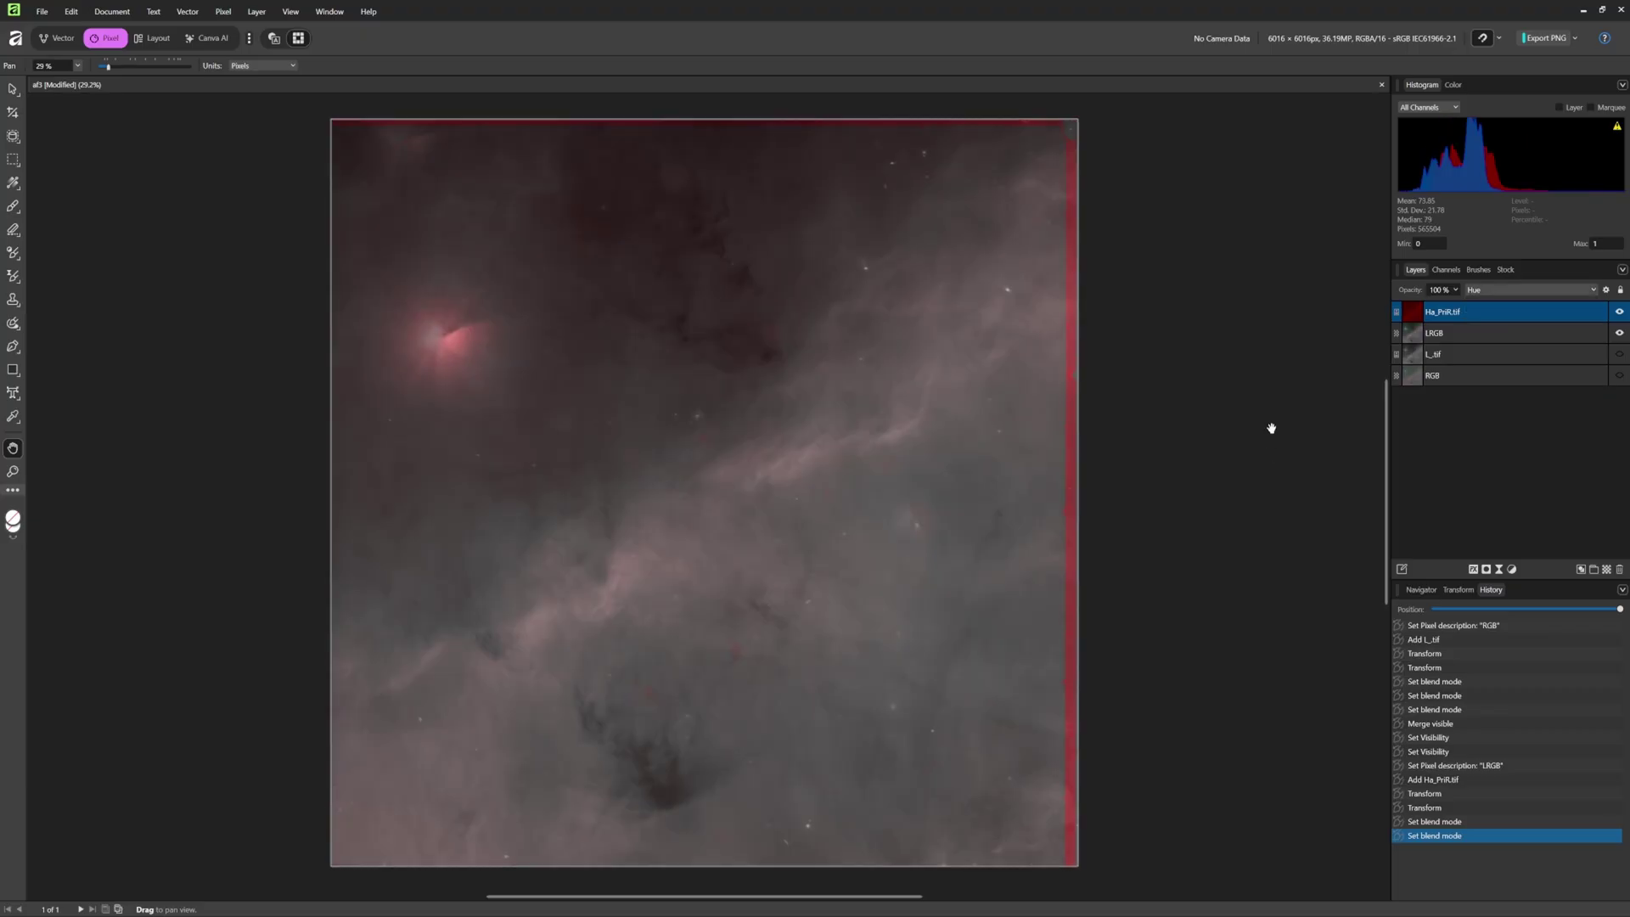
{"action": "key", "text": "ctrl+z"}
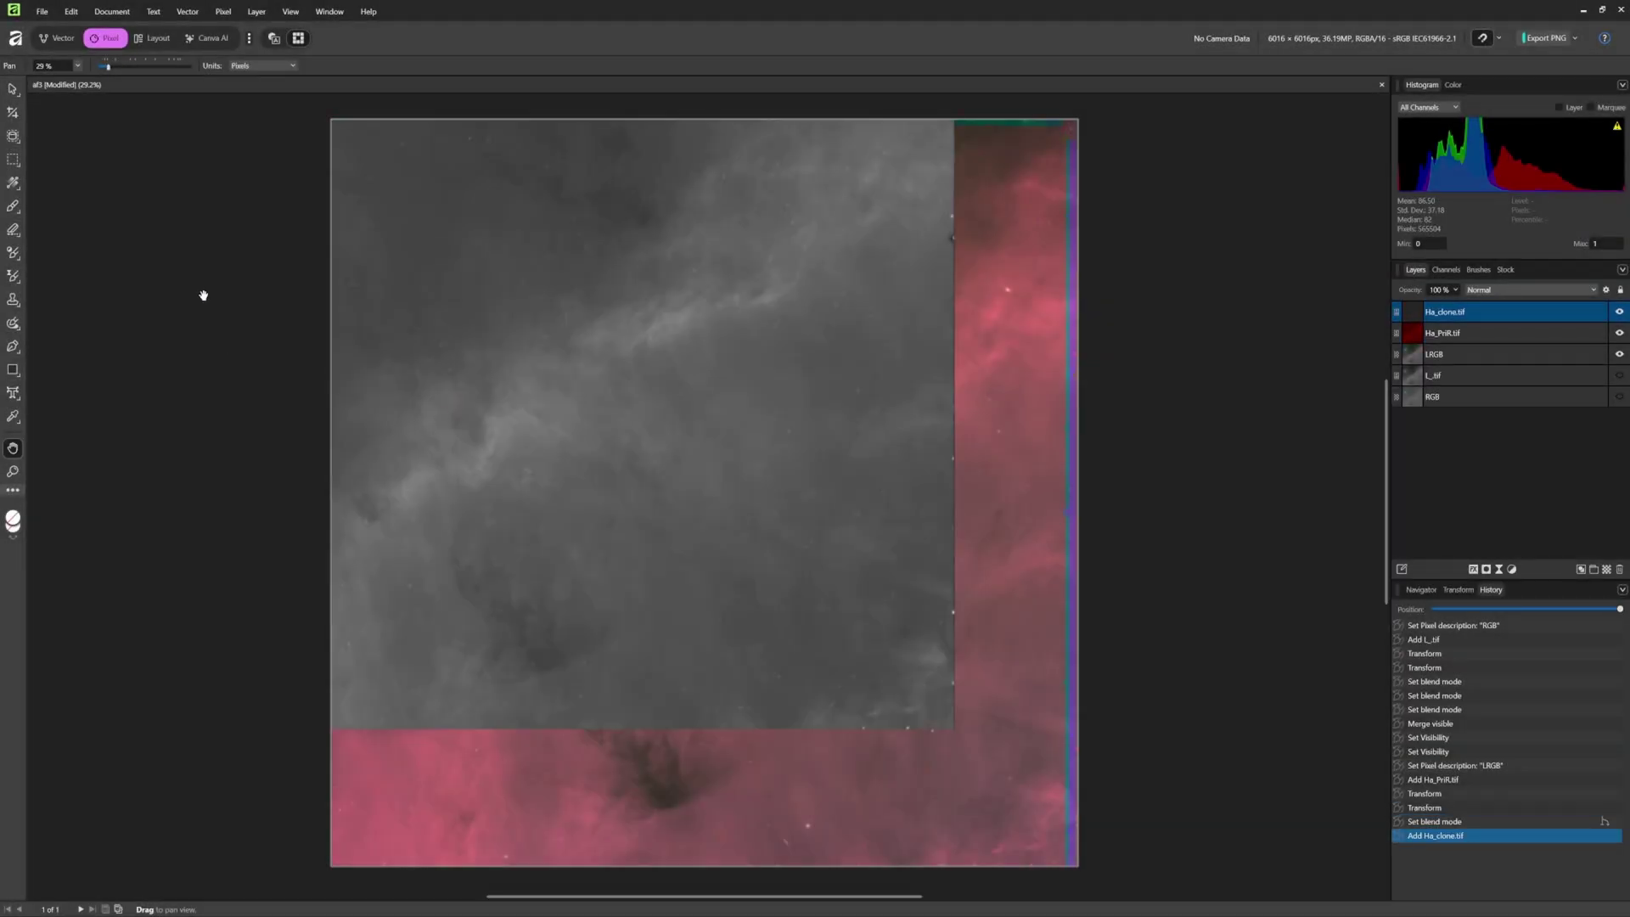
Move Ha_clone.tif about 90 px right and down over the red layer.
{"action": "left_click", "coordinate": [12, 88]}
{"action": "left_click_drag", "start_coordinate": [472, 357], "coordinate": [575, 484]}
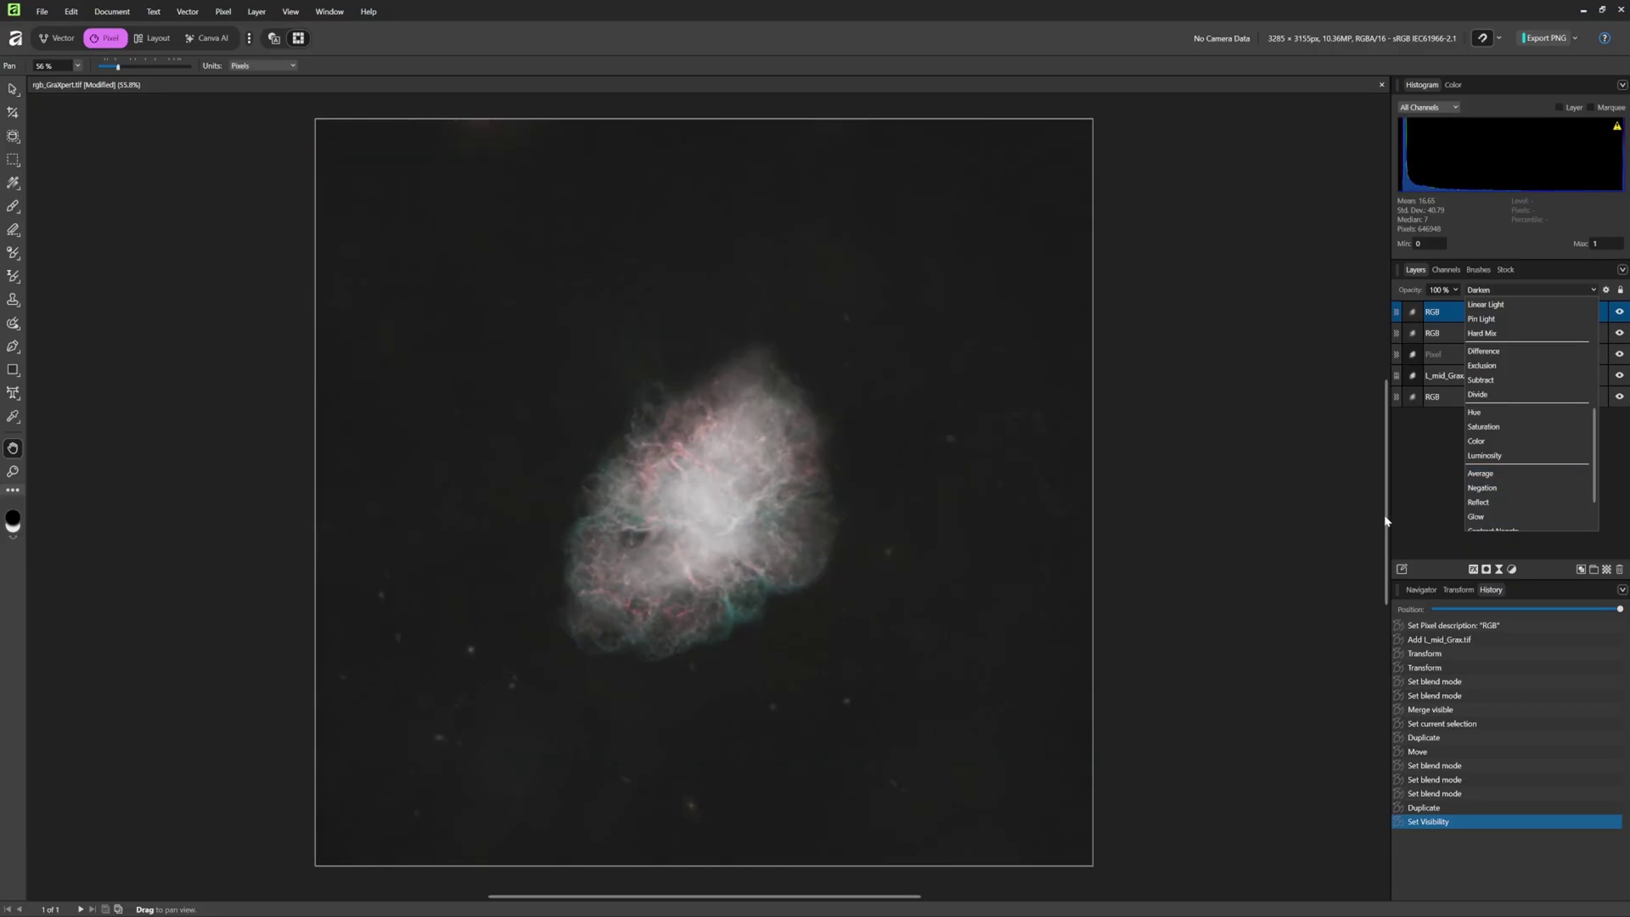
Keep the top RGB layer in Darken, delete the duplicate RGB, and hide the lower layers.
{"action": "left_click", "coordinate": [1235, 452]}
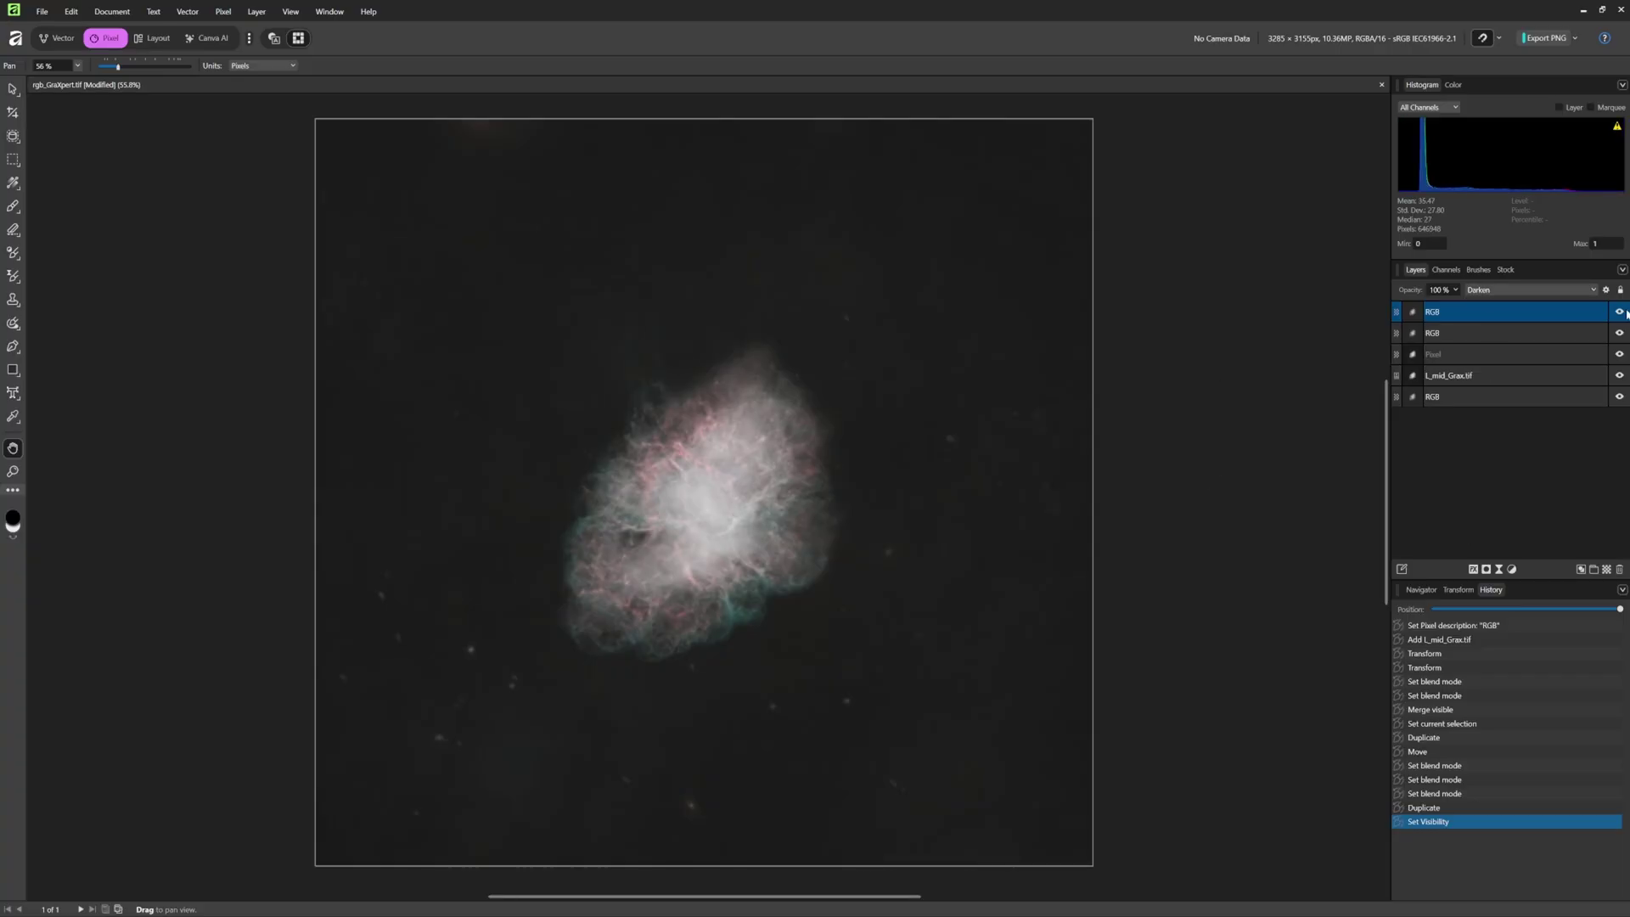
{"action": "key", "text": "Delete"}
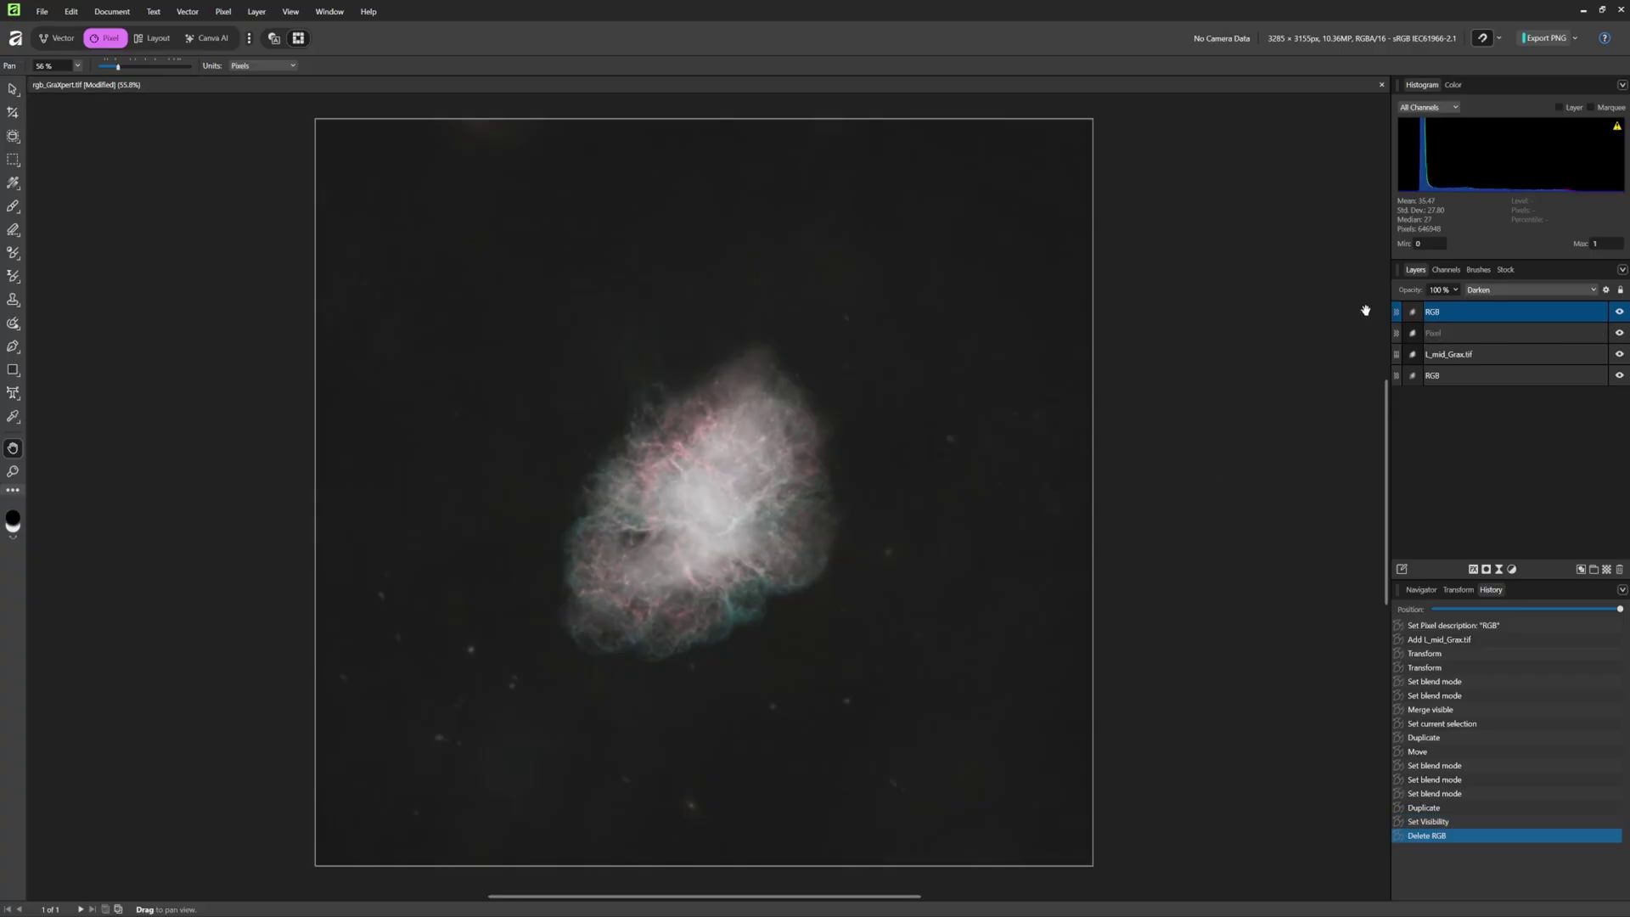
{"action": "right_click", "coordinate": [1487, 316]}
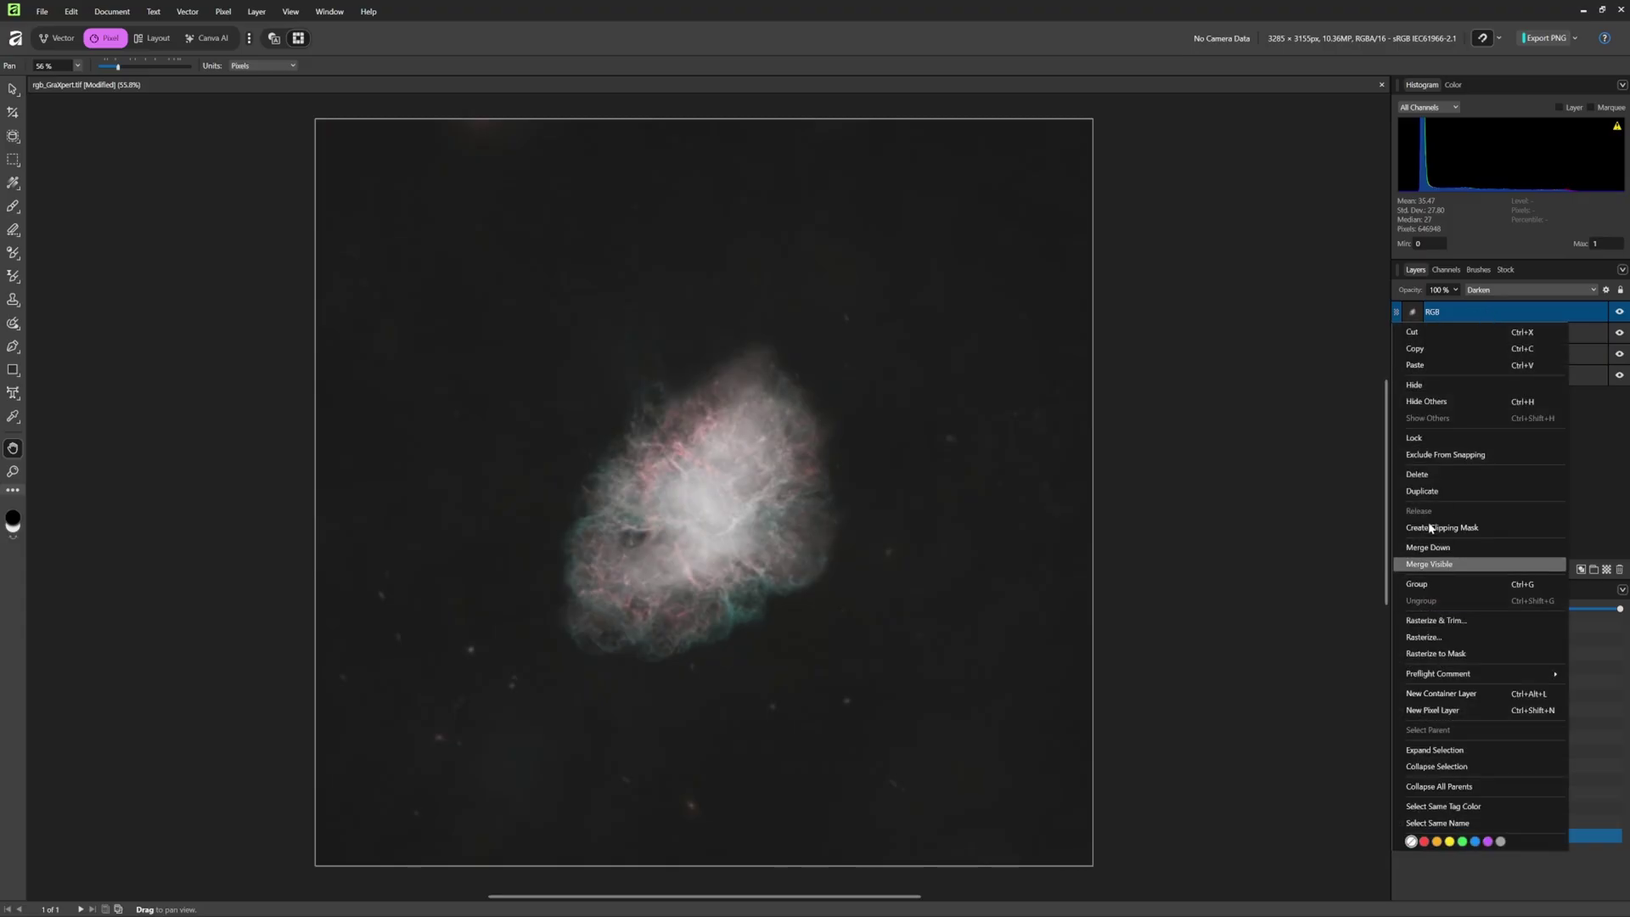
{"action": "left_click", "coordinate": [1591, 333], "text": "ctrl"}
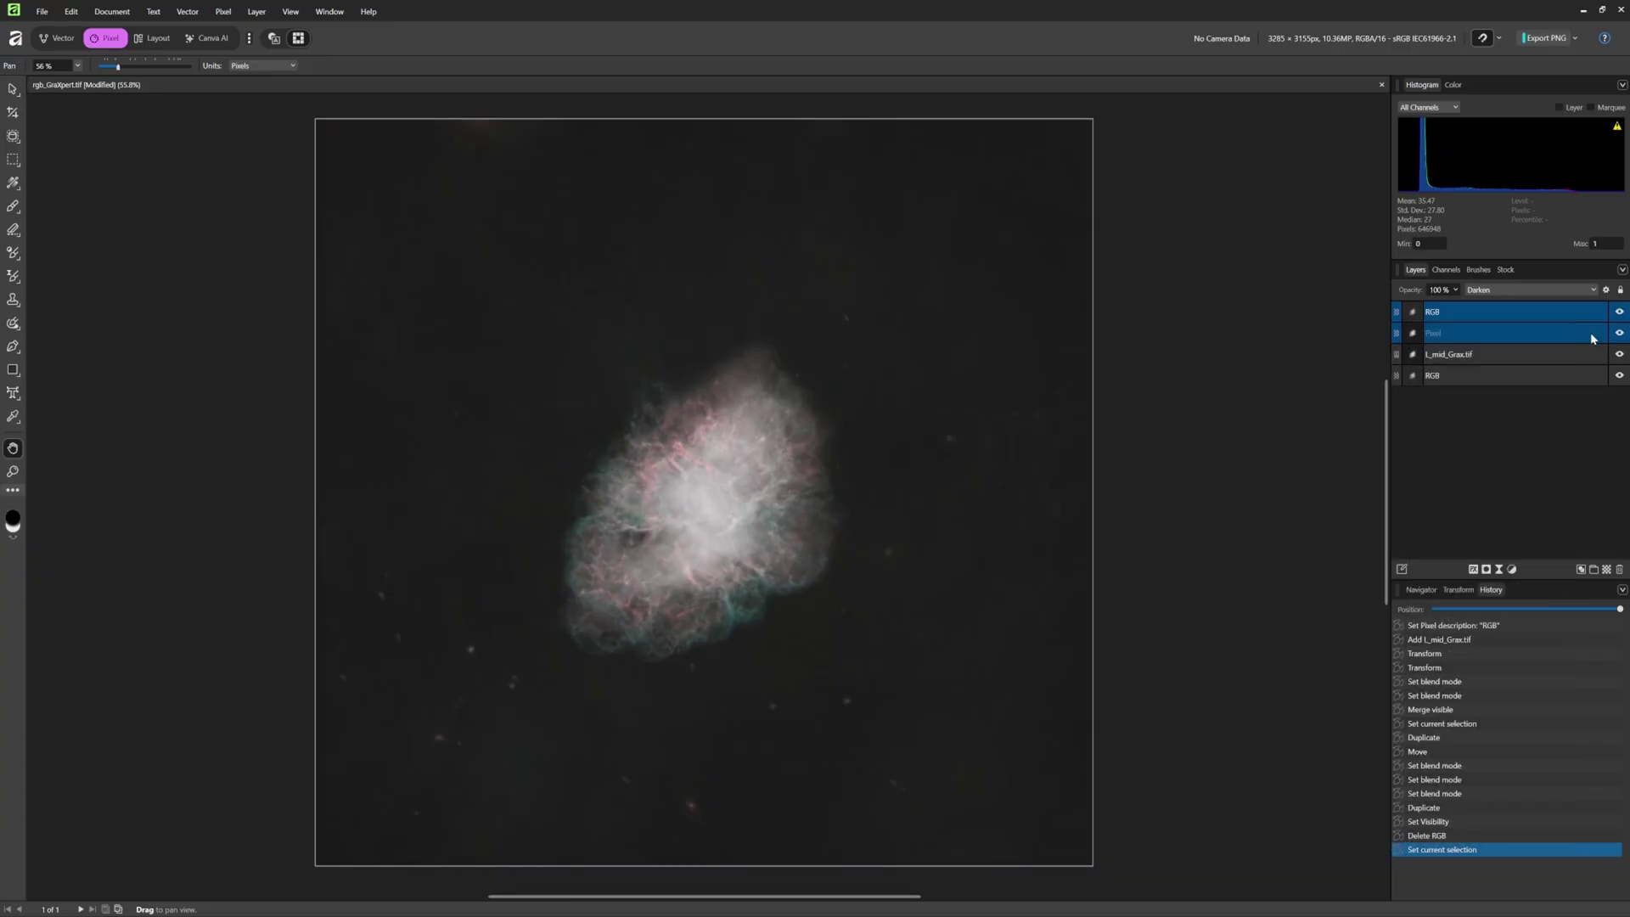
{"action": "left_click", "coordinate": [1619, 354]}
{"action": "left_click", "coordinate": [1619, 376]}
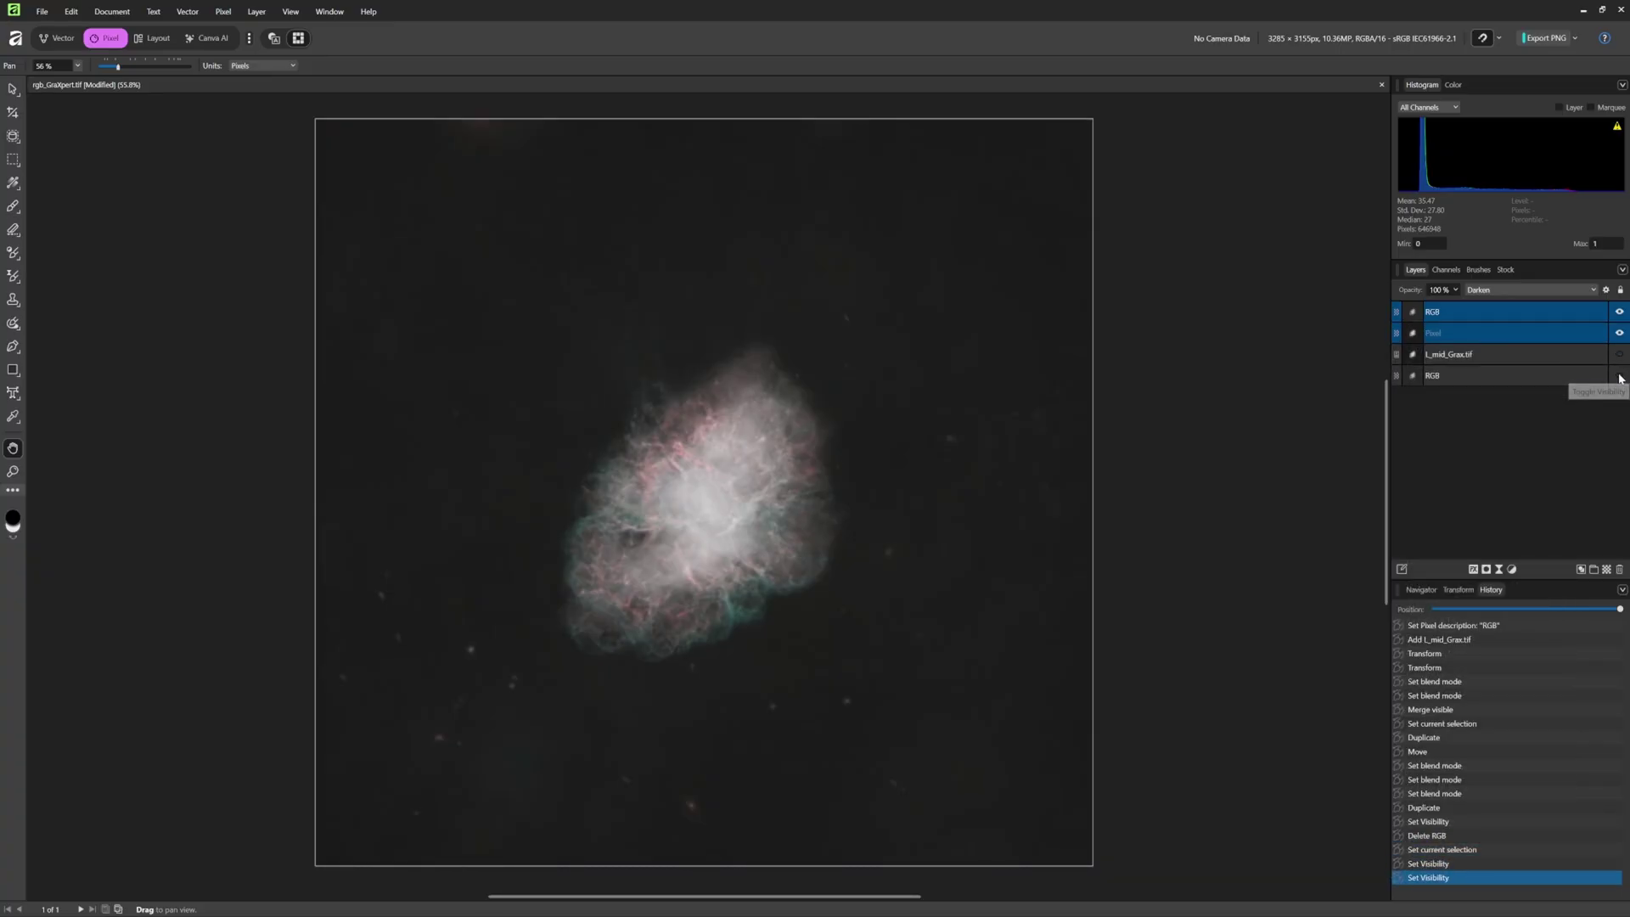
Merge the visible layers into a new Pixel layer and hide the RGB and Pixel sources.
{"action": "right_click", "coordinate": [1521, 312]}
{"action": "left_click", "coordinate": [1435, 547]}
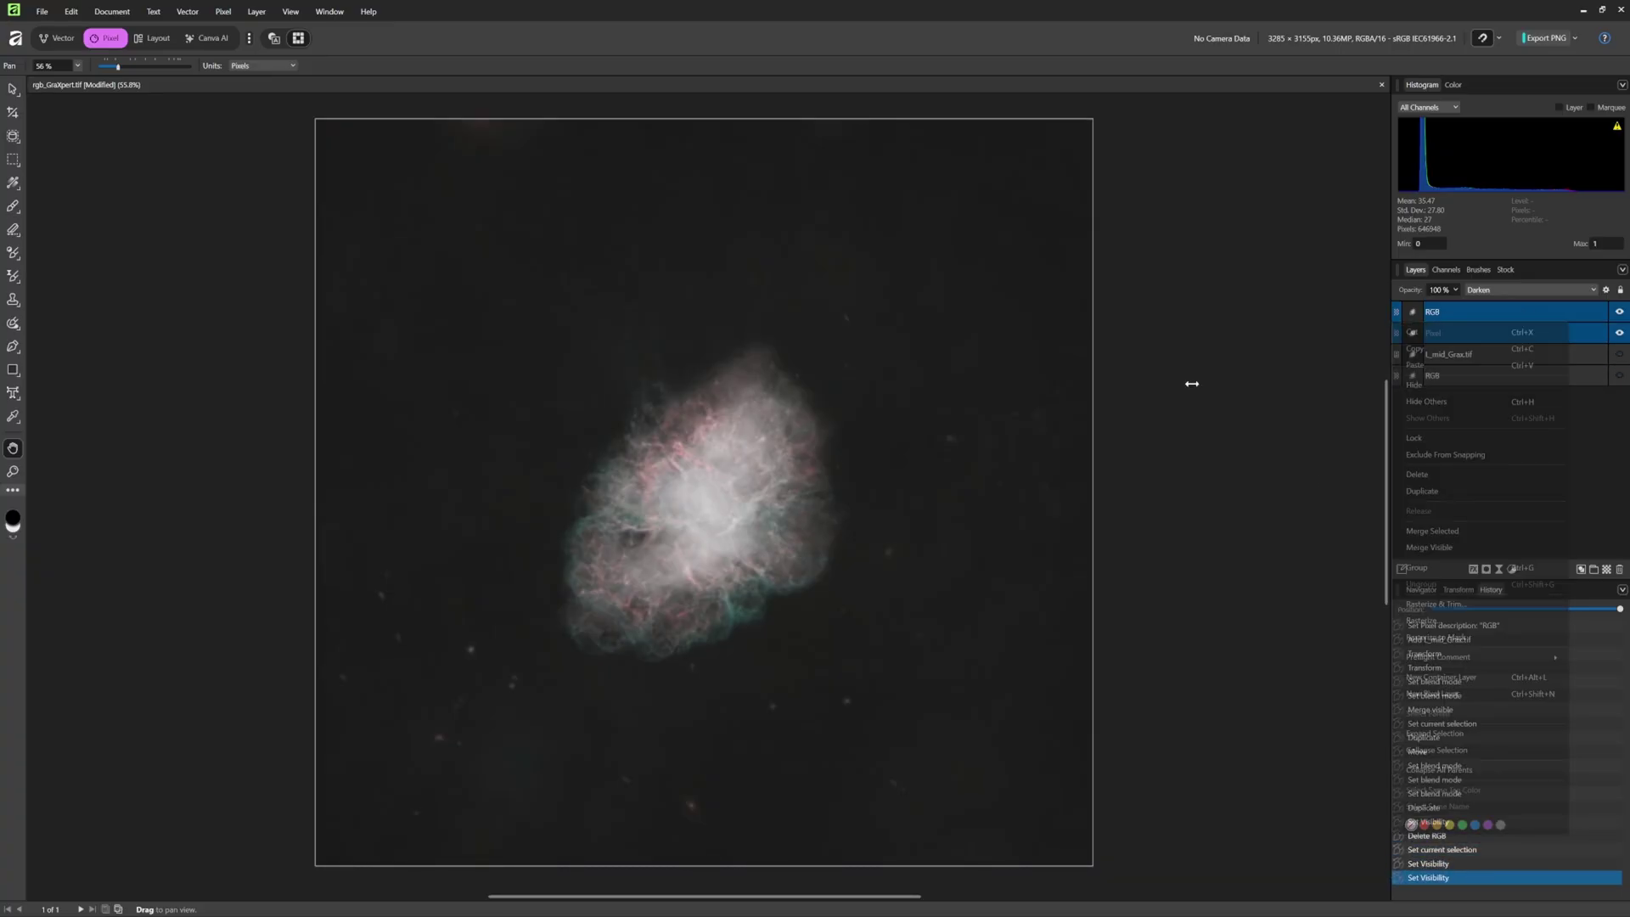
{"action": "left_click", "coordinate": [1618, 333]}
{"action": "left_click", "coordinate": [1619, 354]}
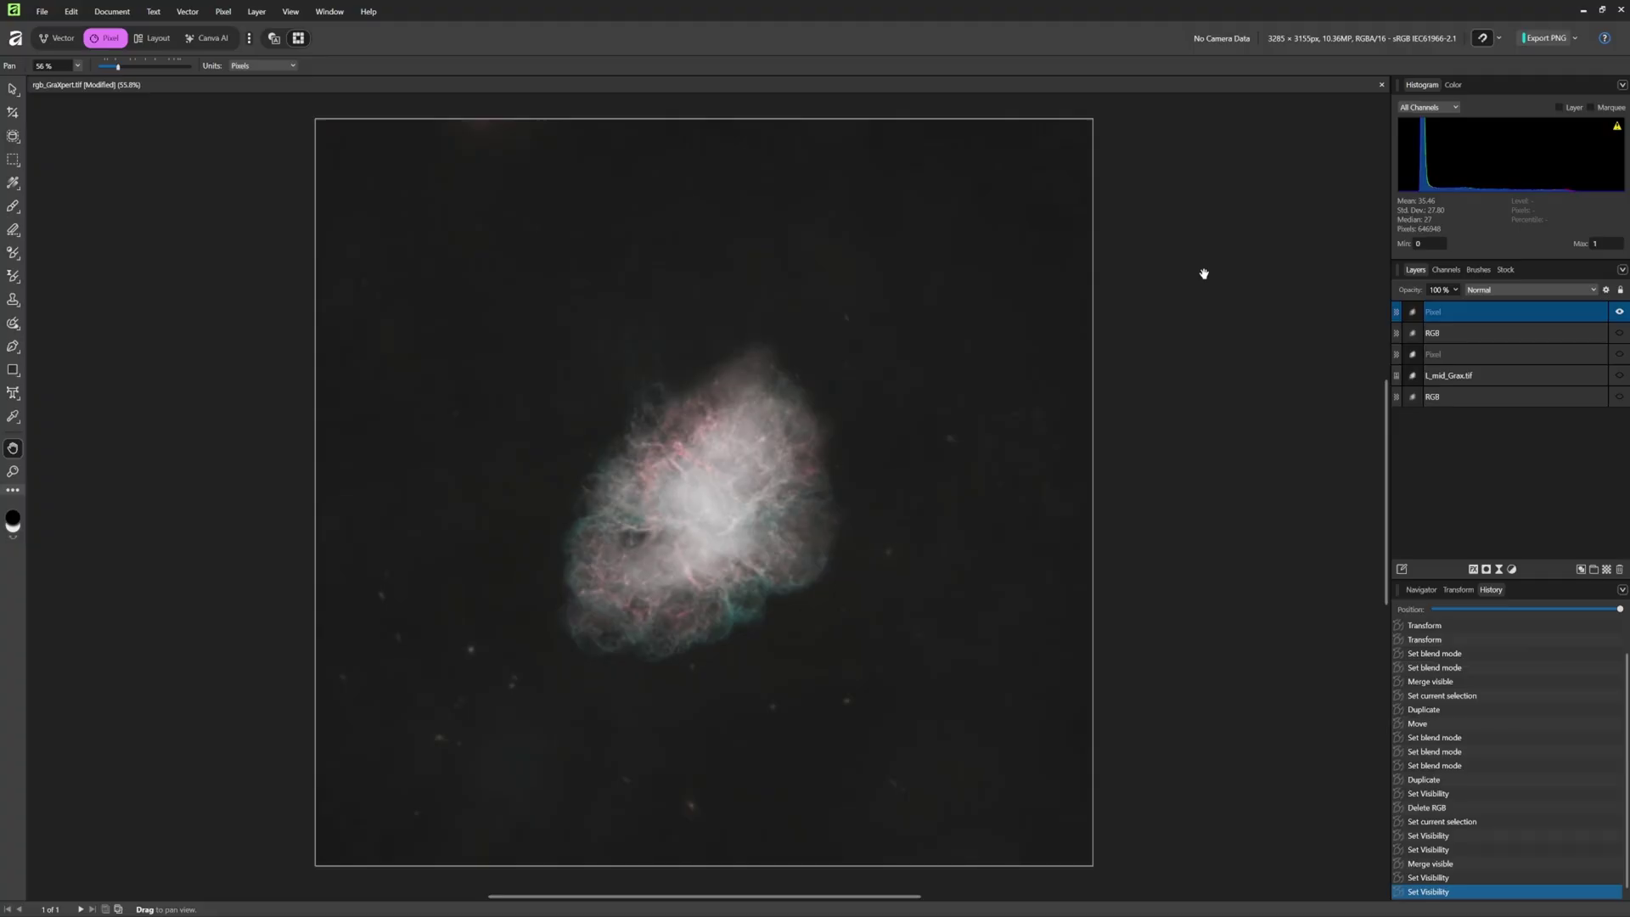
{"action": "left_click", "coordinate": [223, 11]}
Apply Pixel > Filters > Frequency Separation with an increased radius.
{"action": "mouse_move", "coordinate": [281, 34]}
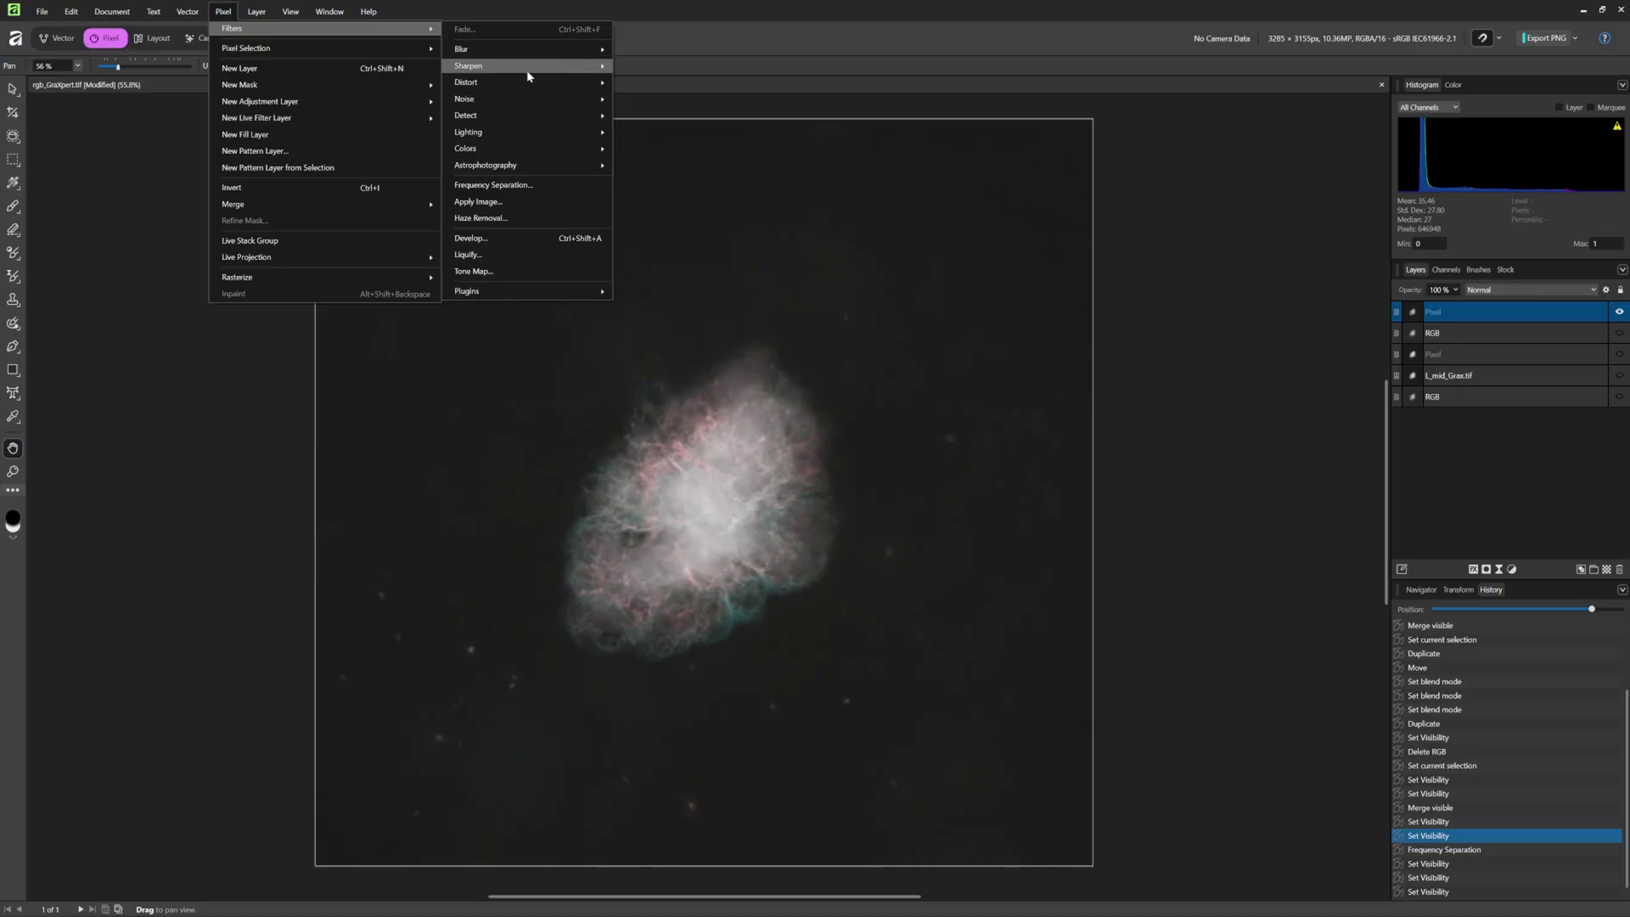
{"action": "left_click", "coordinate": [493, 184]}
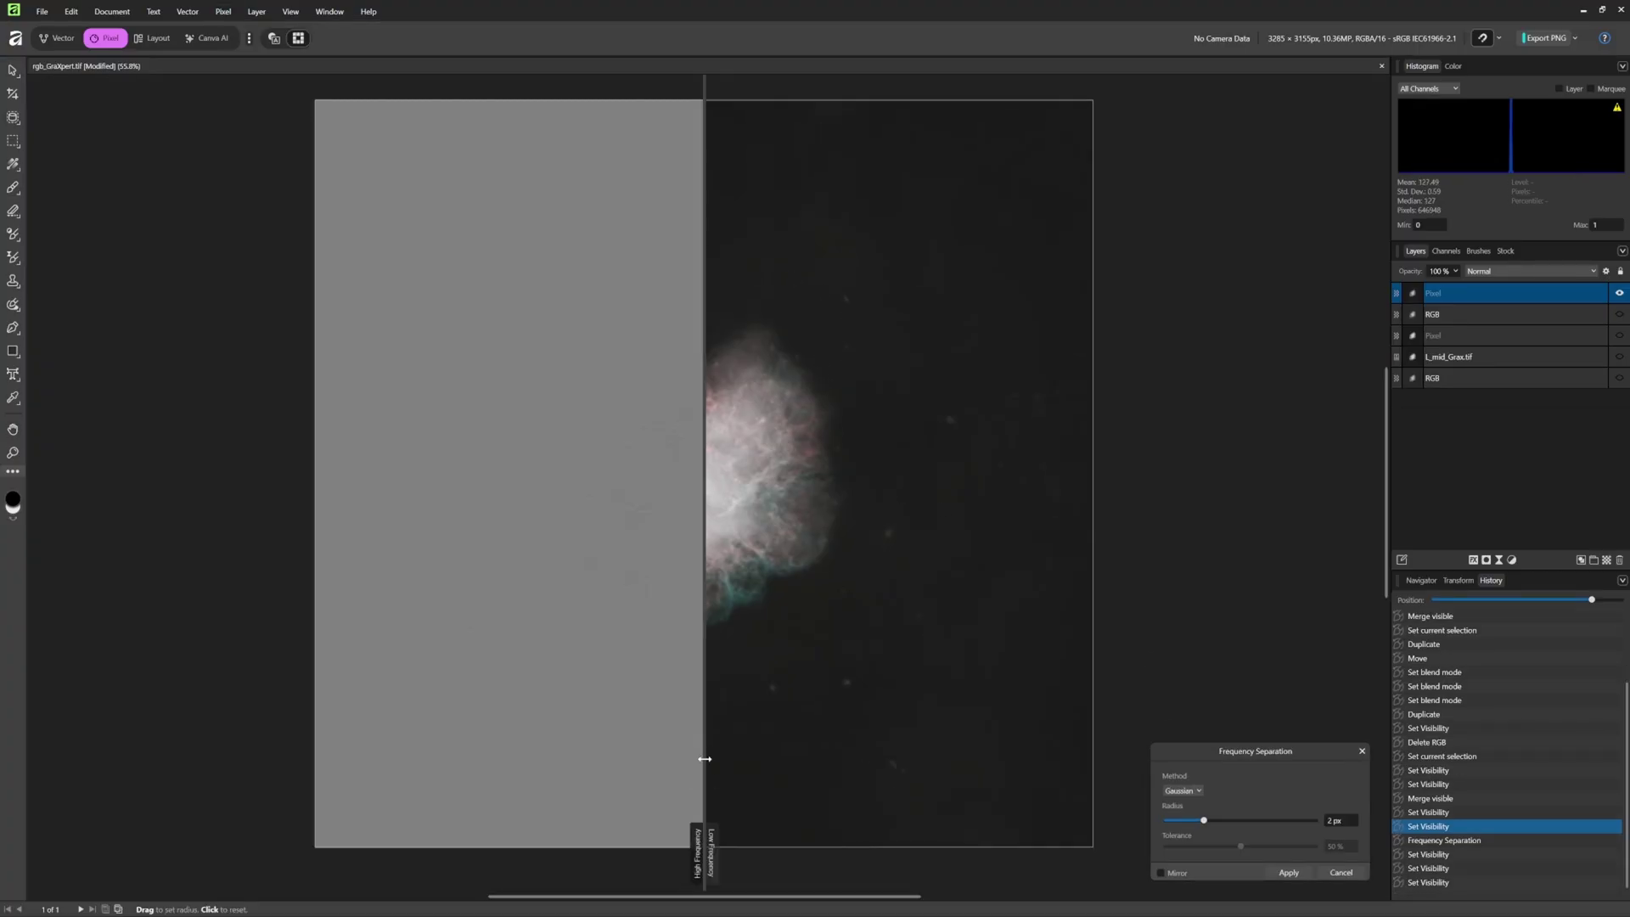
{"action": "left_click_drag", "start_coordinate": [702, 758], "coordinate": [940, 747]}
{"action": "left_click_drag", "start_coordinate": [1201, 821], "coordinate": [1468, 832]}
{"action": "left_click", "coordinate": [1307, 871]}
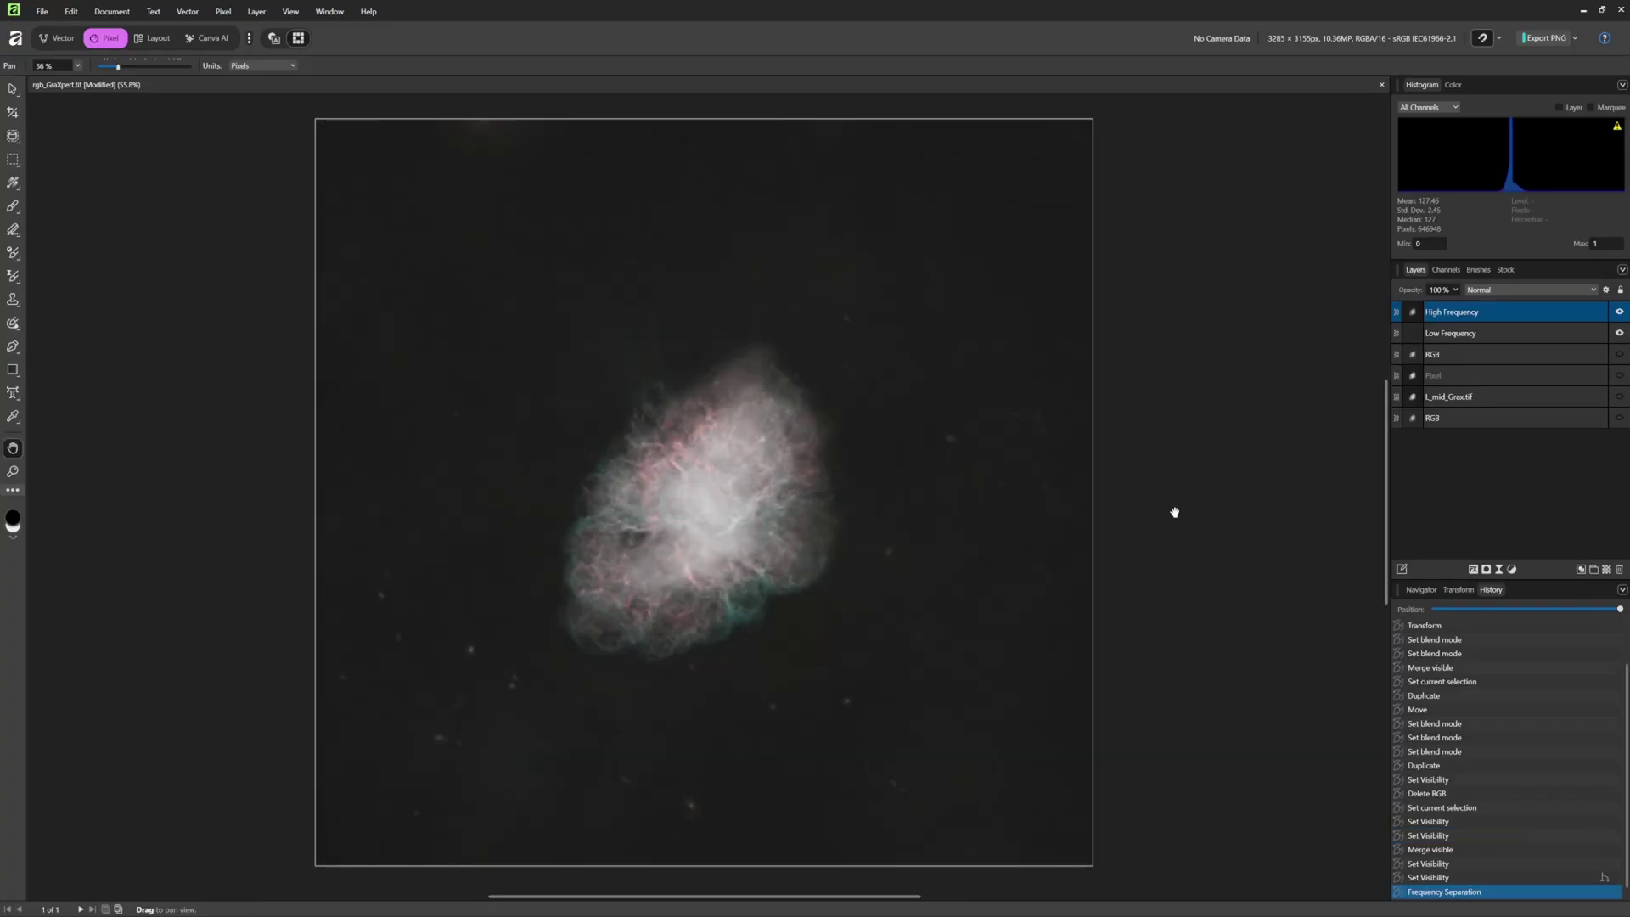
Toggle the High Frequency and Low Frequency layers off and on to check each.
{"action": "left_click", "coordinate": [1620, 313]}
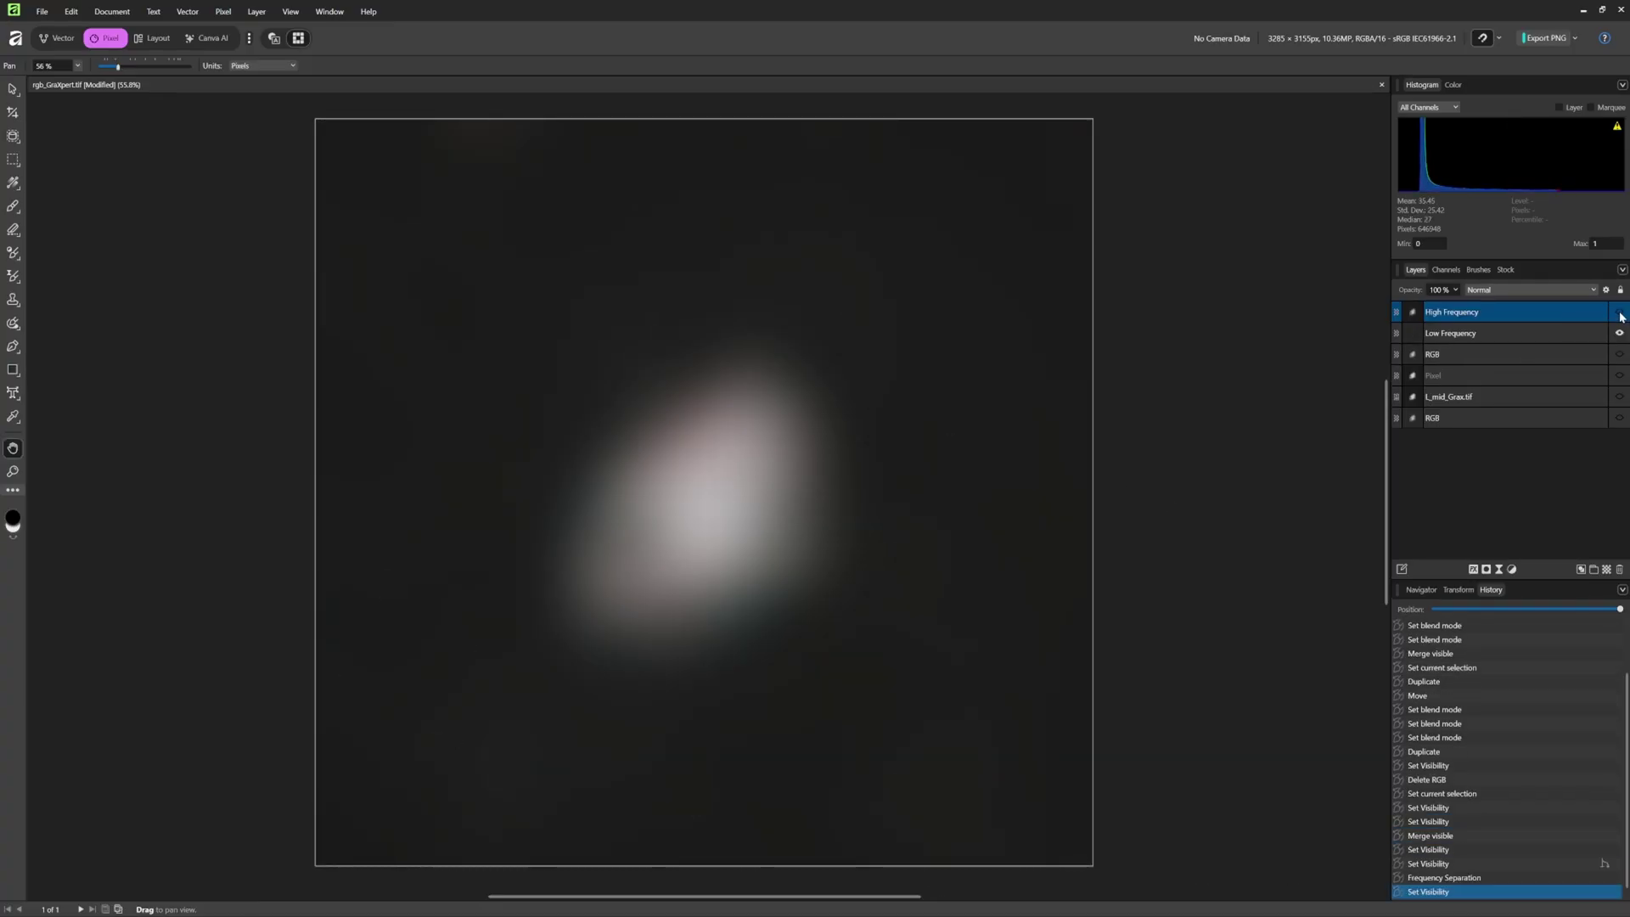
{"action": "left_click", "coordinate": [1620, 312]}
{"action": "left_click", "coordinate": [1618, 334]}
{"action": "left_click", "coordinate": [1618, 334]}
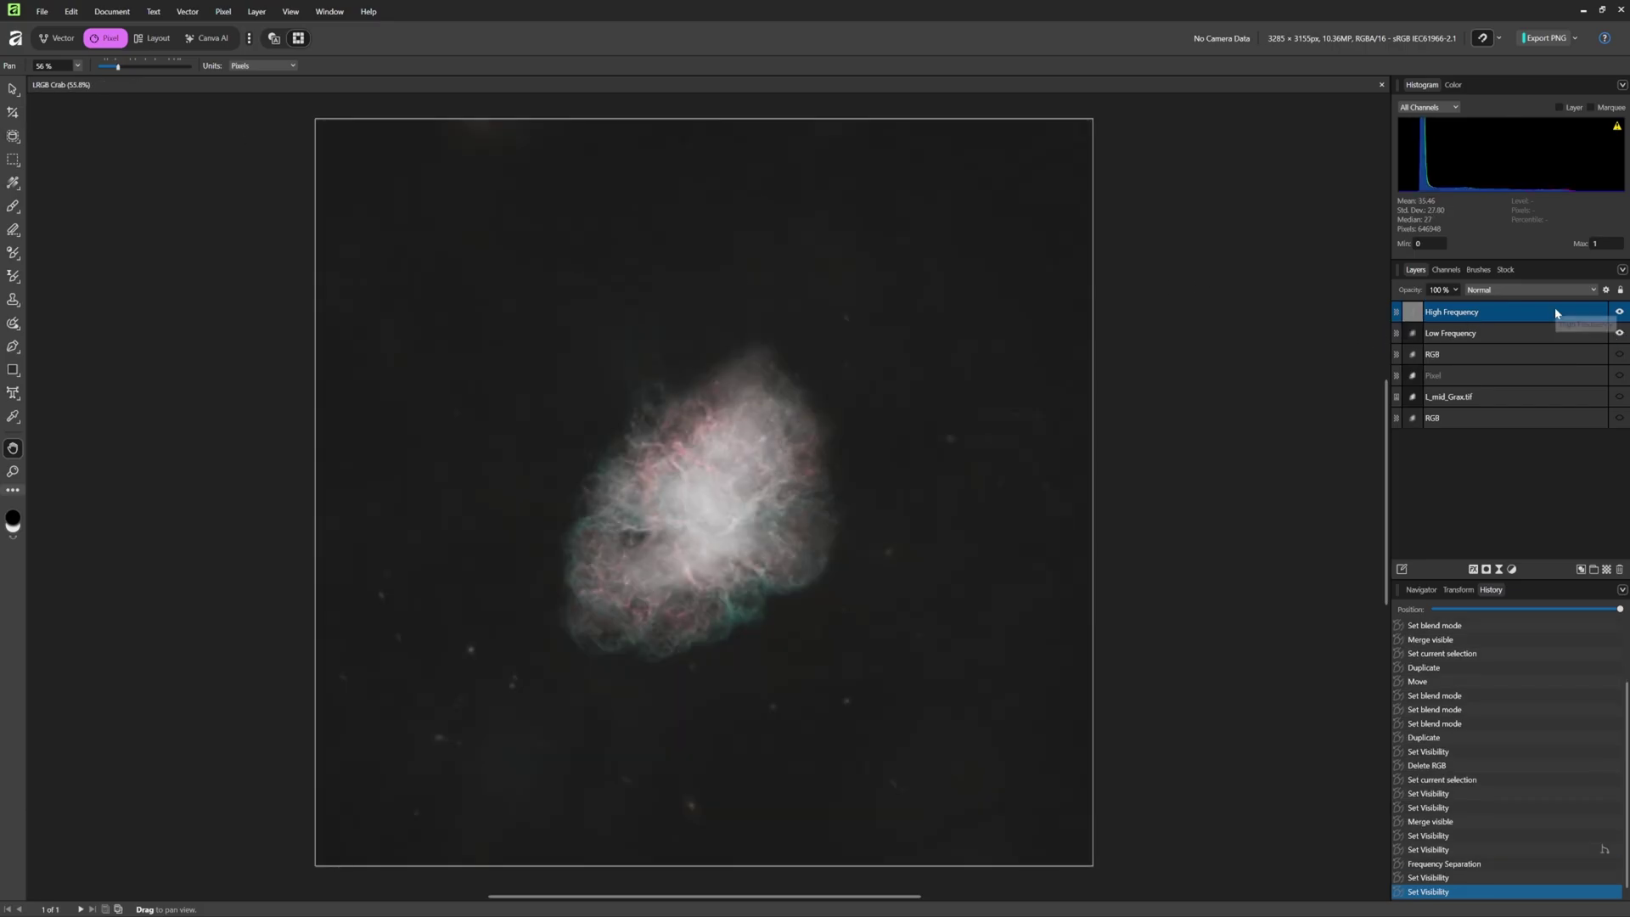
{"action": "left_click", "coordinate": [1500, 570]}
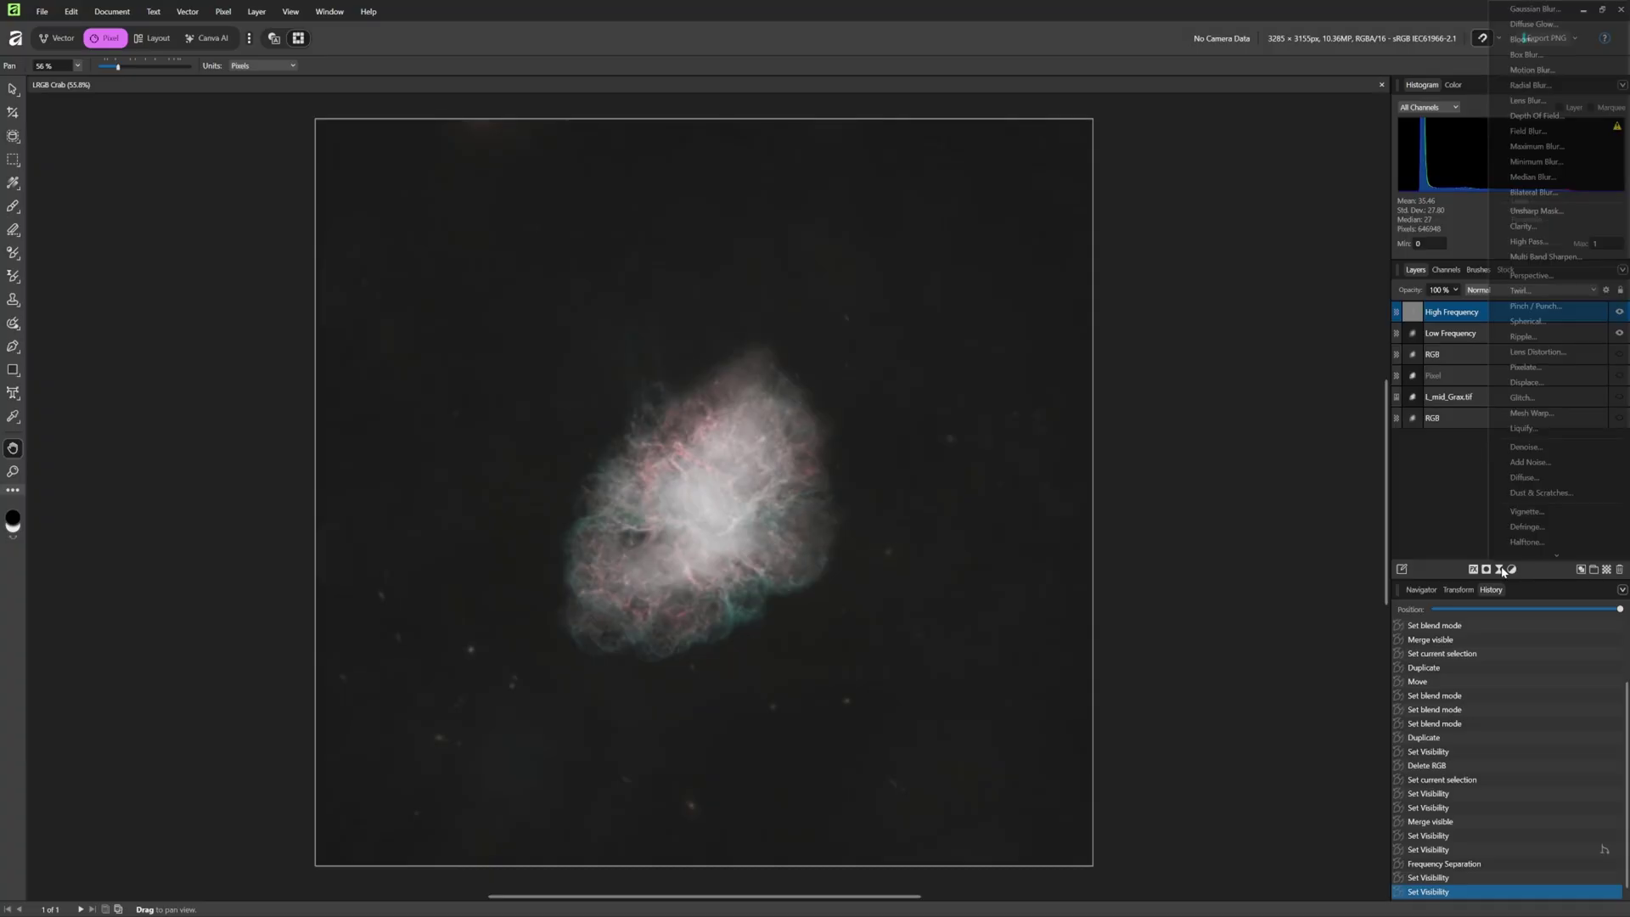
Add a live Unsharp Mask with a 100 px radius, comparing against 0 px.
{"action": "left_click", "coordinate": [1550, 212]}
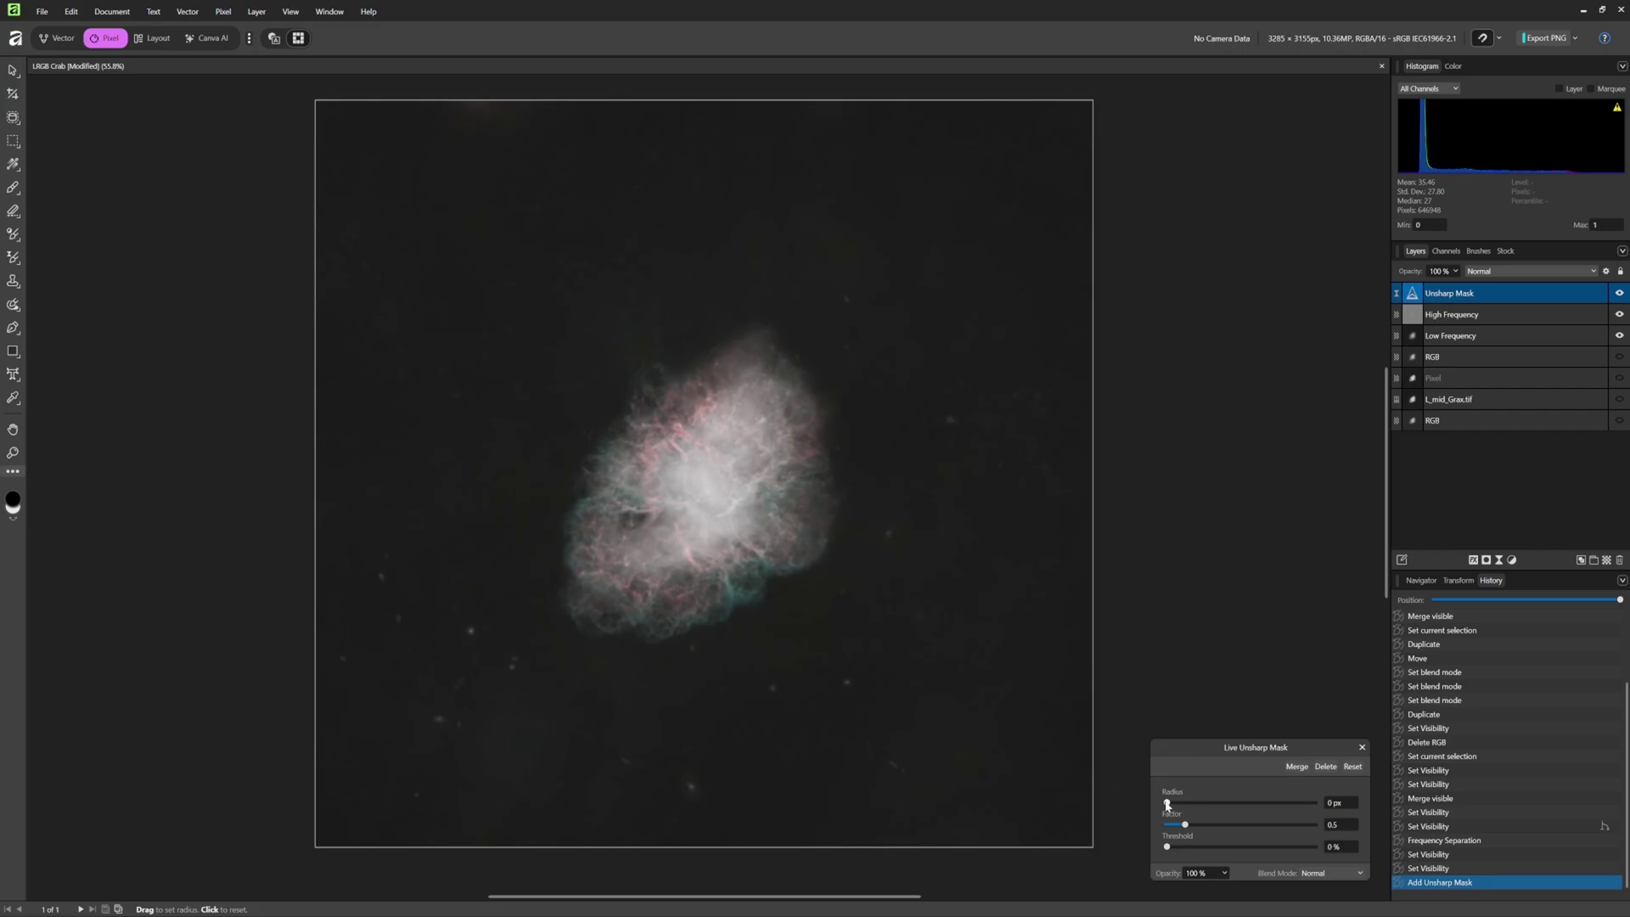
{"action": "left_click_drag", "start_coordinate": [1167, 802], "coordinate": [1375, 802]}
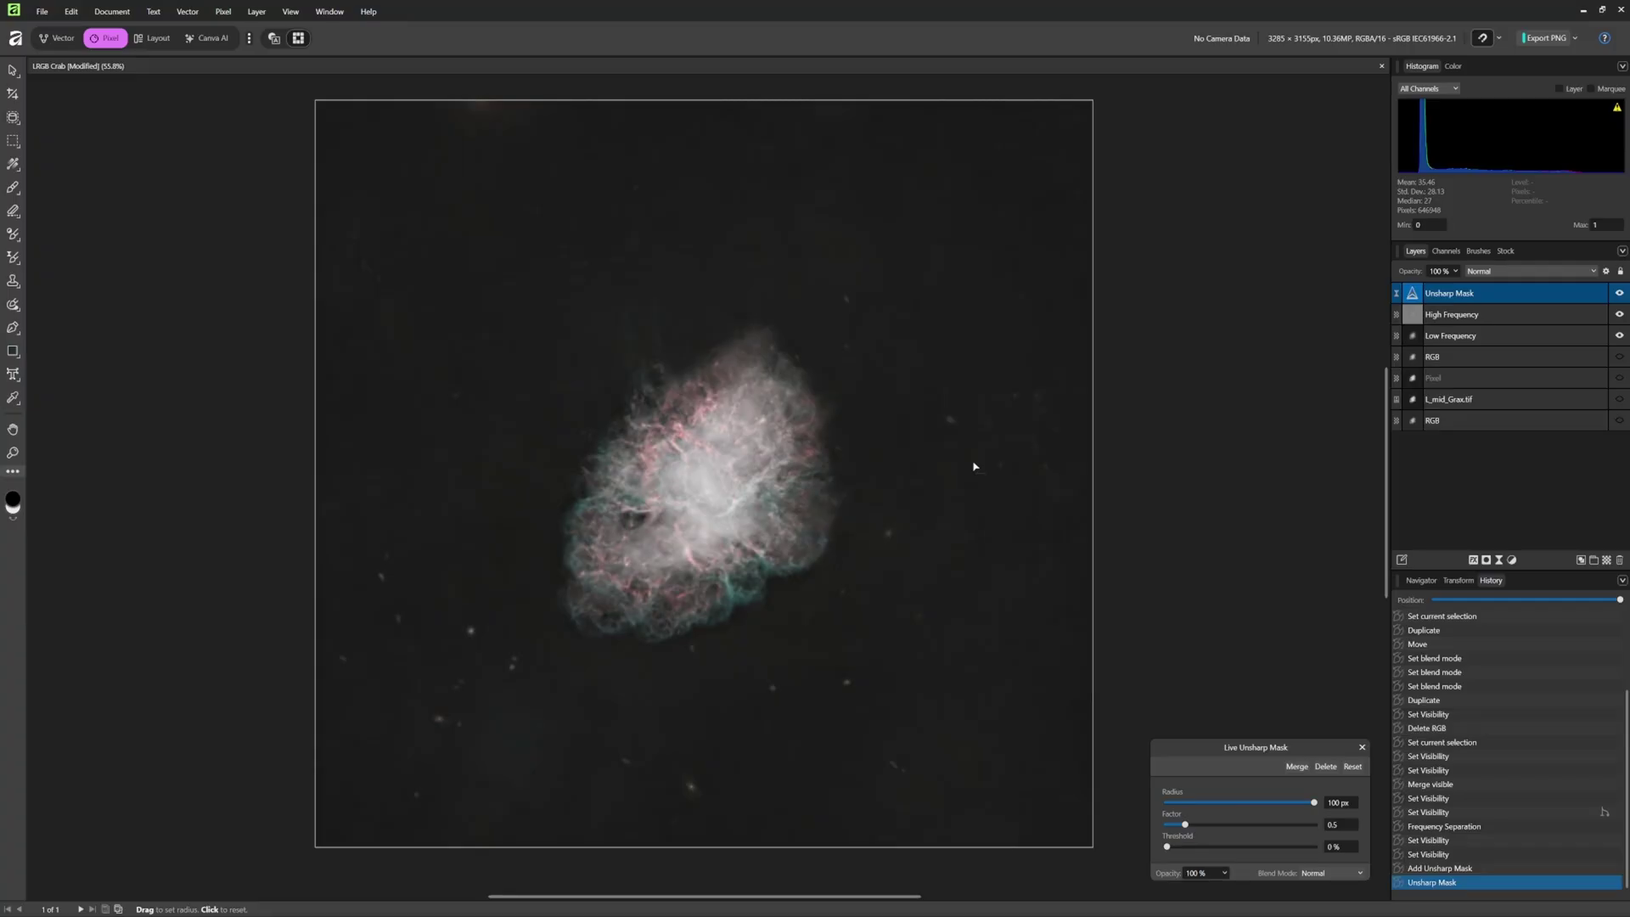
{"action": "left_click_drag", "start_coordinate": [1291, 803], "coordinate": [1054, 832]}
{"action": "left_click_drag", "start_coordinate": [1166, 802], "coordinate": [1515, 803]}
{"action": "scroll", "coordinate": [1078, 842], "scroll_direction": "up", "scroll_amount": 15}
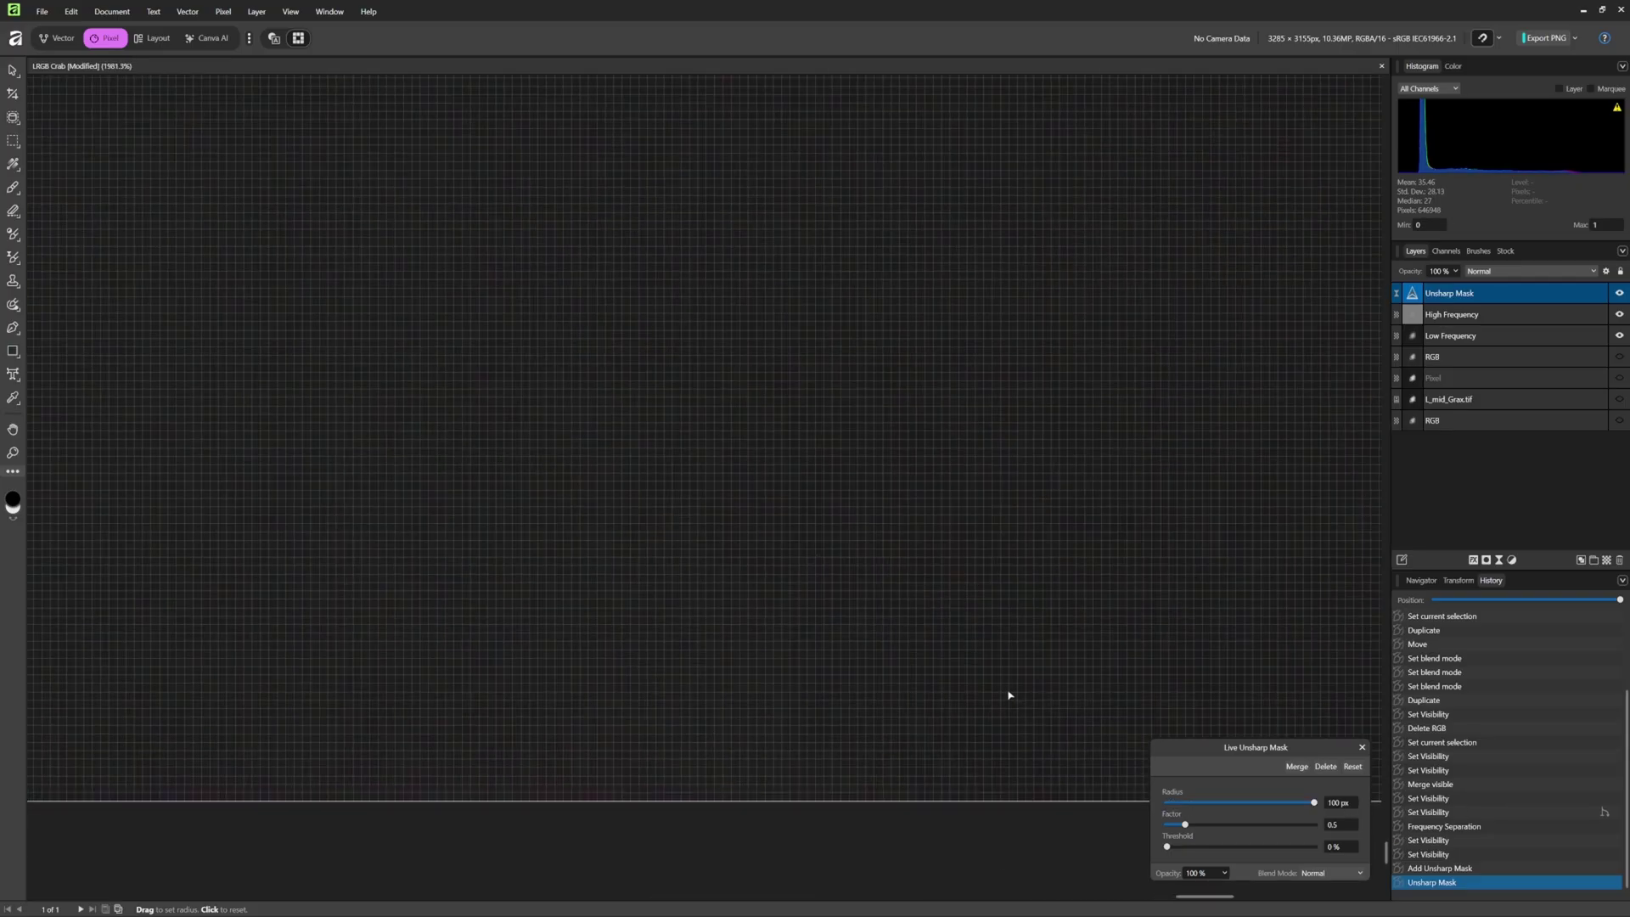
{"action": "key", "text": "h"}
{"action": "key", "text": "ctrl+0"}
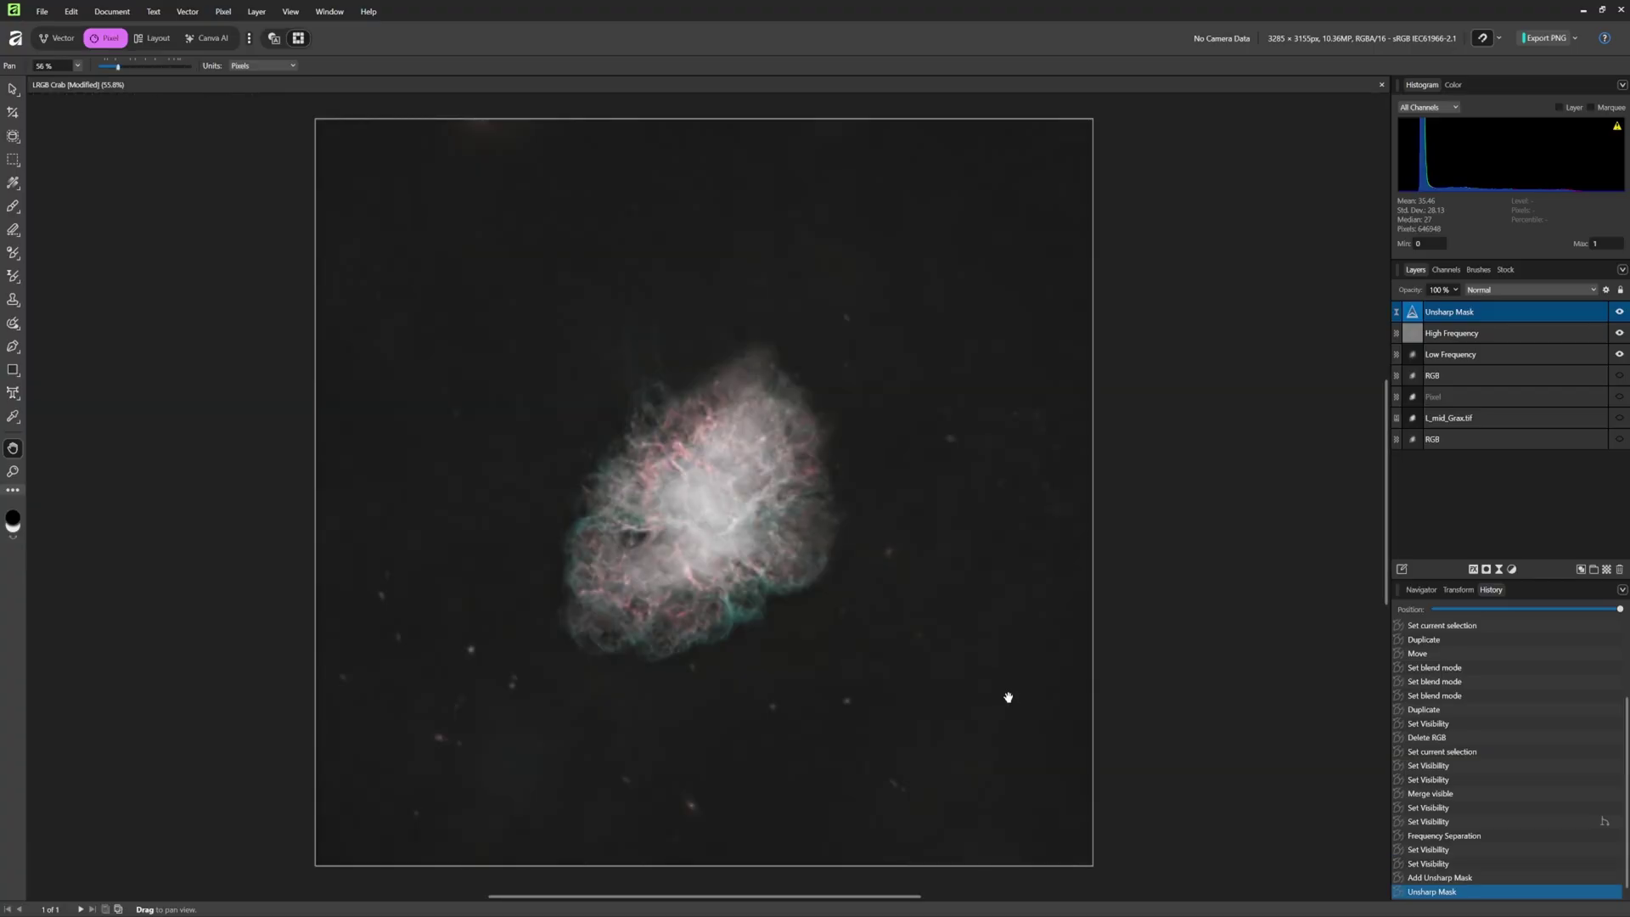
Nest the Unsharp Mask under High Frequency and add a live Clarity filter at 5% strength.
{"action": "left_click_drag", "start_coordinate": [1451, 312], "coordinate": [1447, 334]}
{"action": "left_click", "coordinate": [1498, 569]}
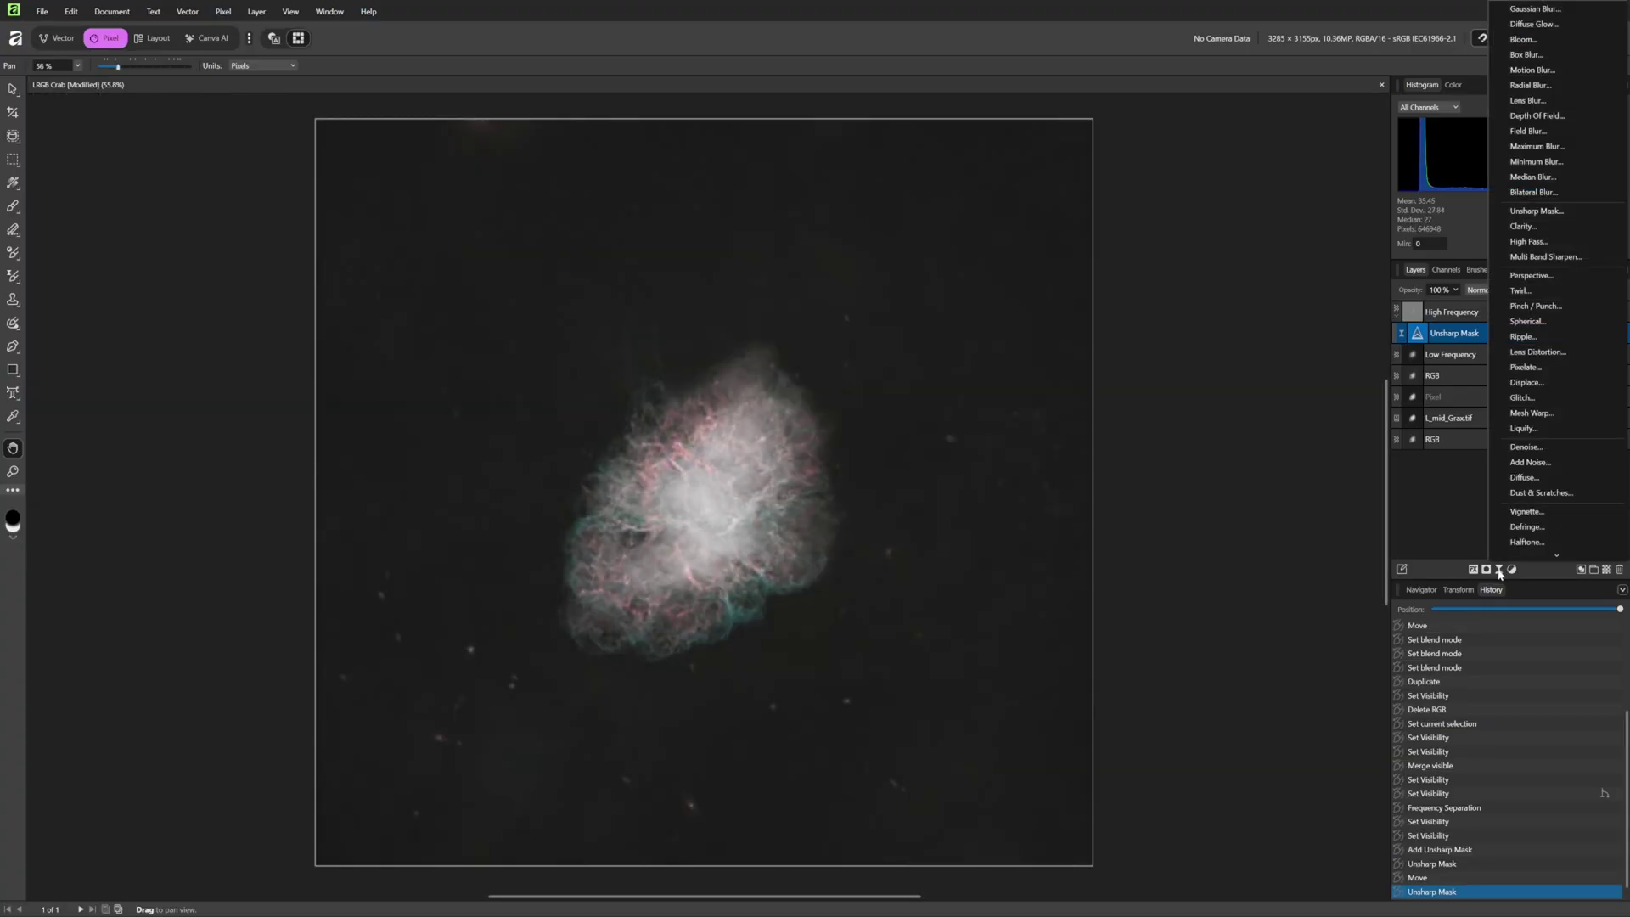
{"action": "left_click", "coordinate": [1532, 227]}
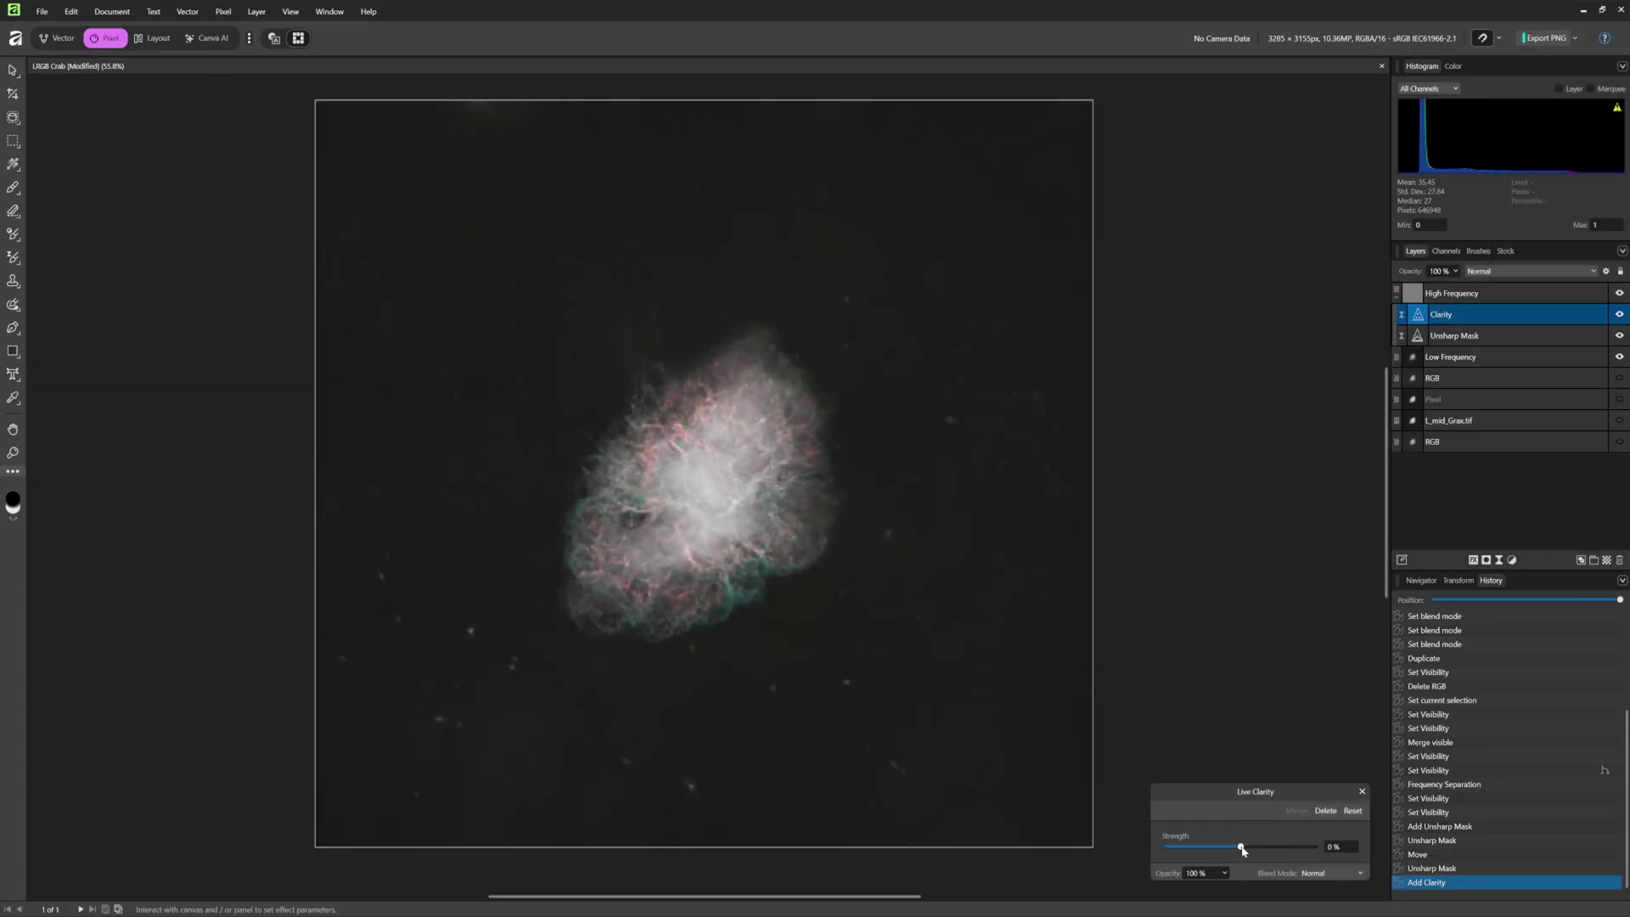
{"action": "left_click_drag", "start_coordinate": [1242, 849], "coordinate": [1315, 847]}
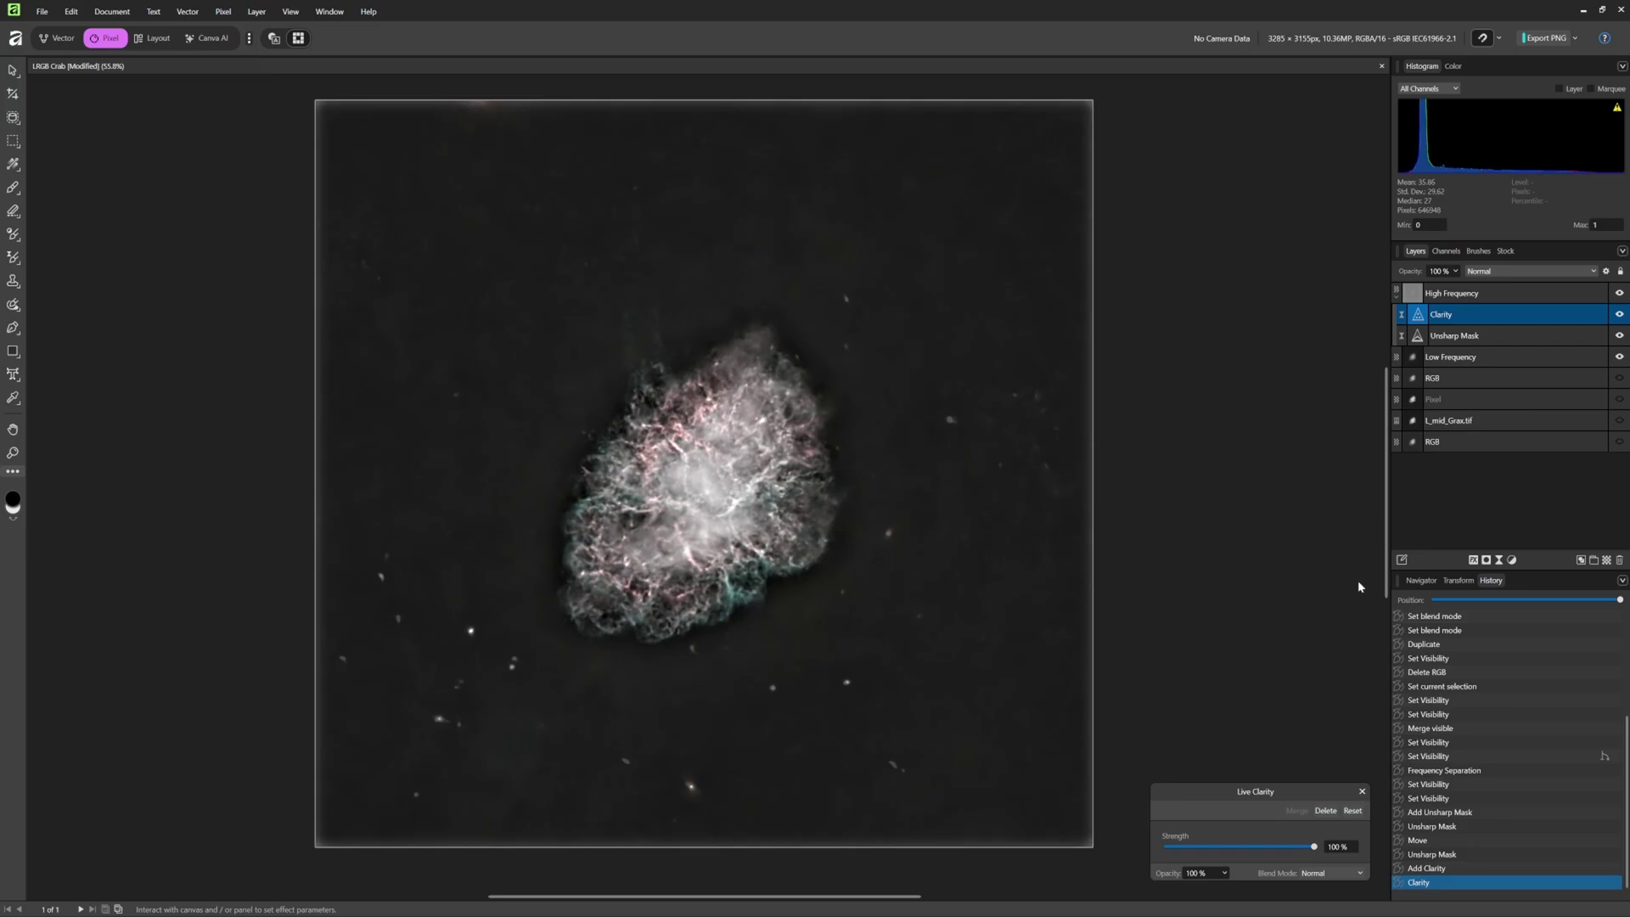
{"action": "left_click", "coordinate": [1352, 809]}
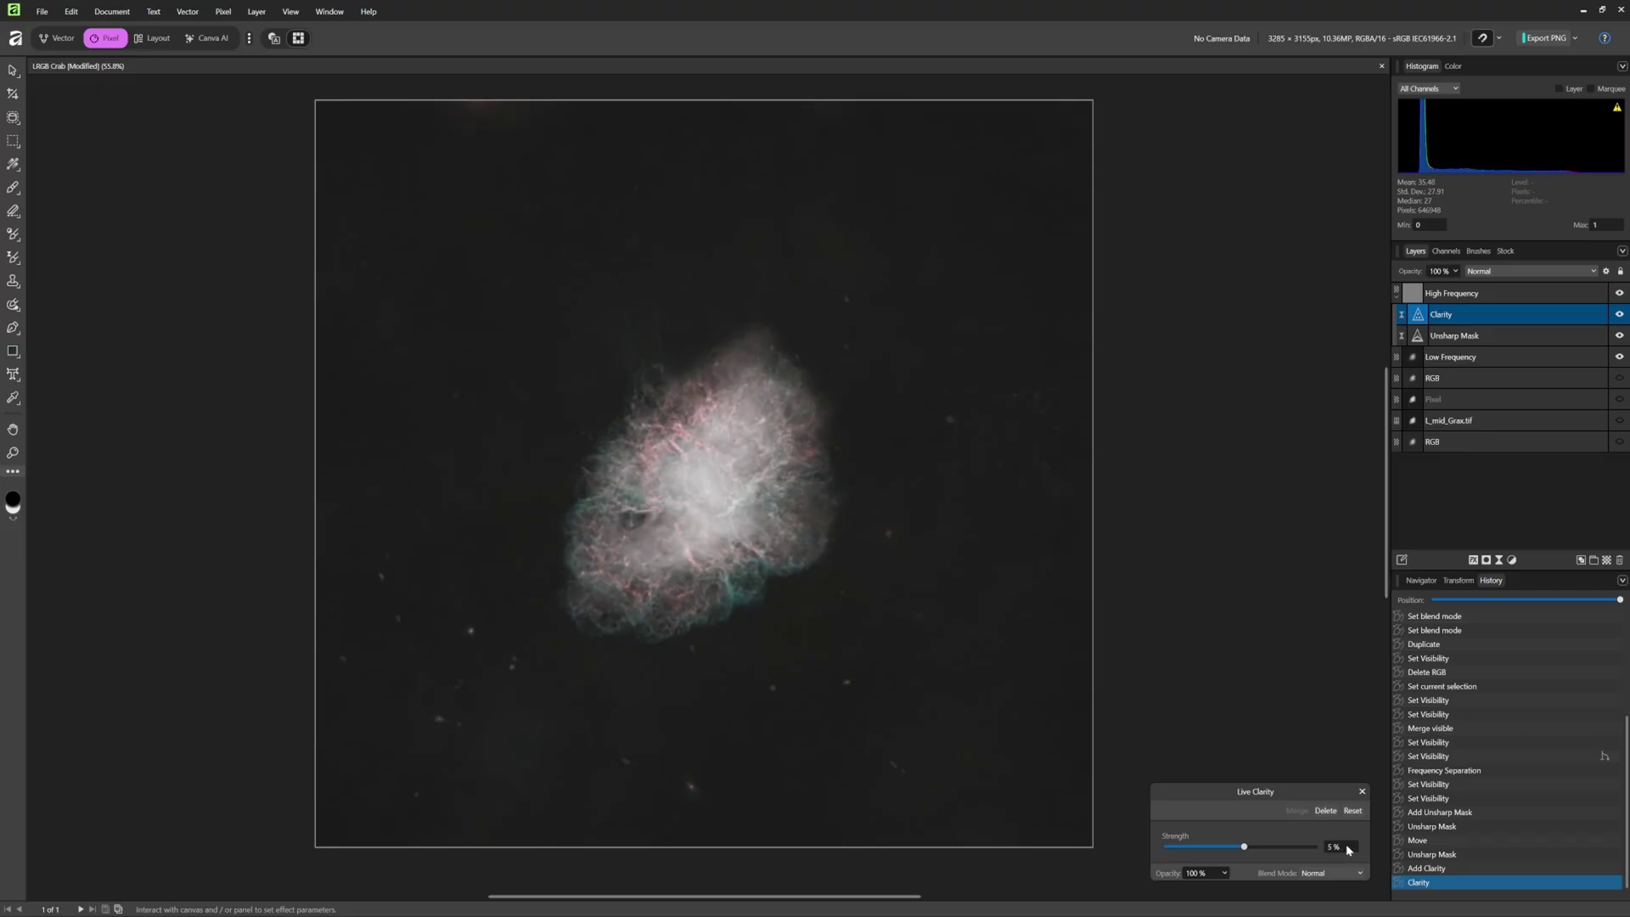
Add a live High Pass filter blended in Soft Light mode.
{"action": "key", "text": "h"}
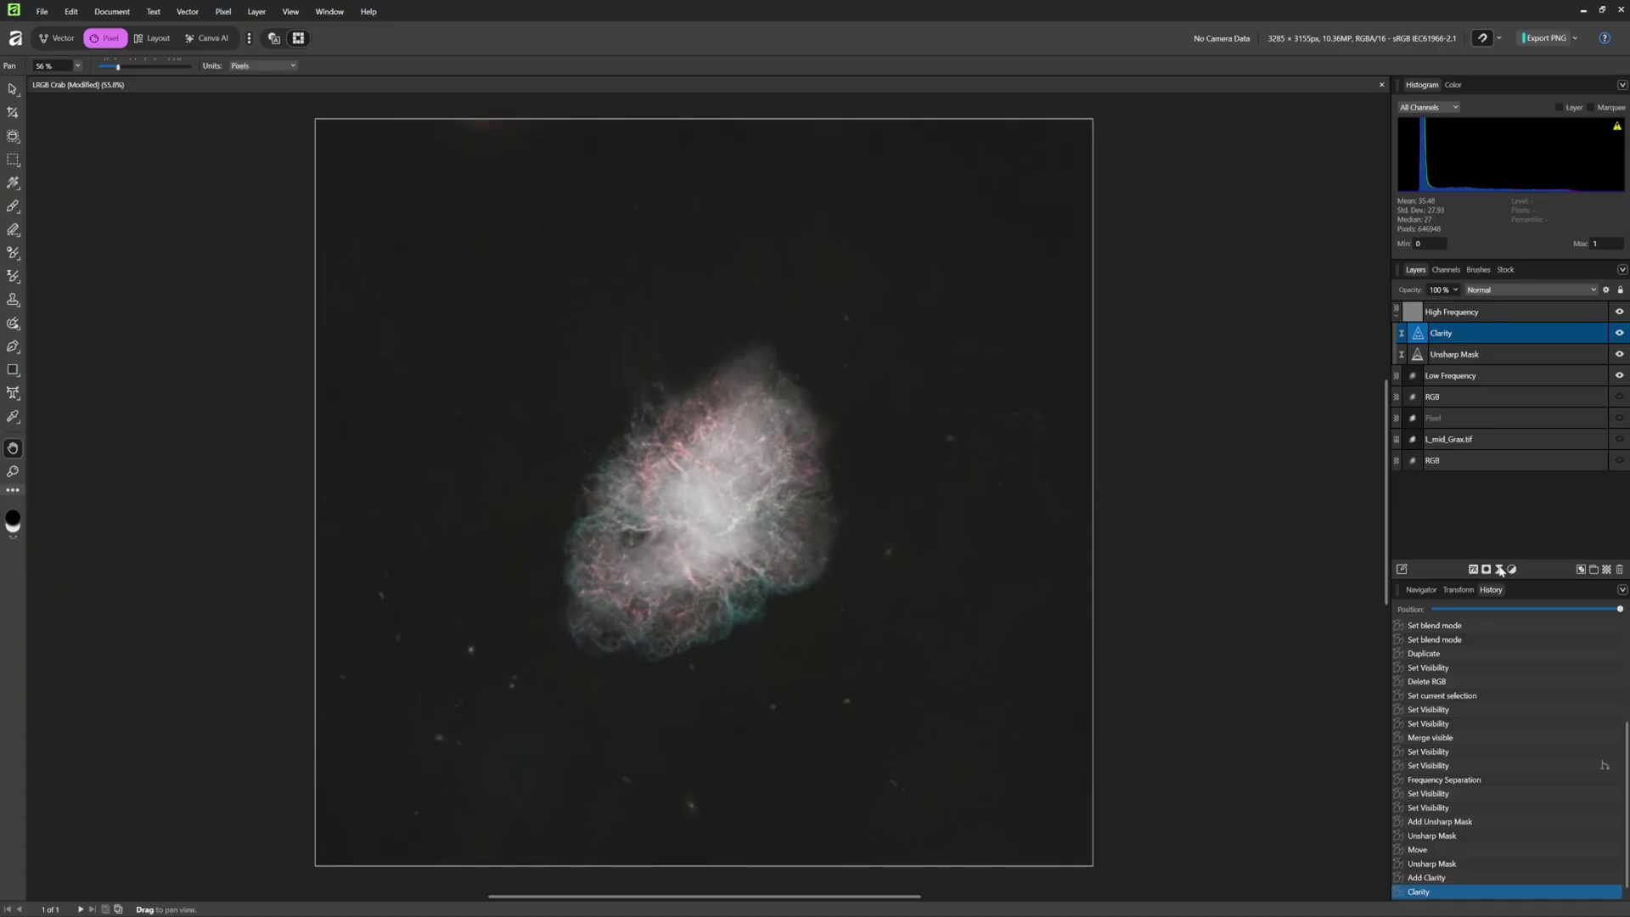
{"action": "left_click", "coordinate": [1499, 560]}
{"action": "left_click", "coordinate": [1528, 238]}
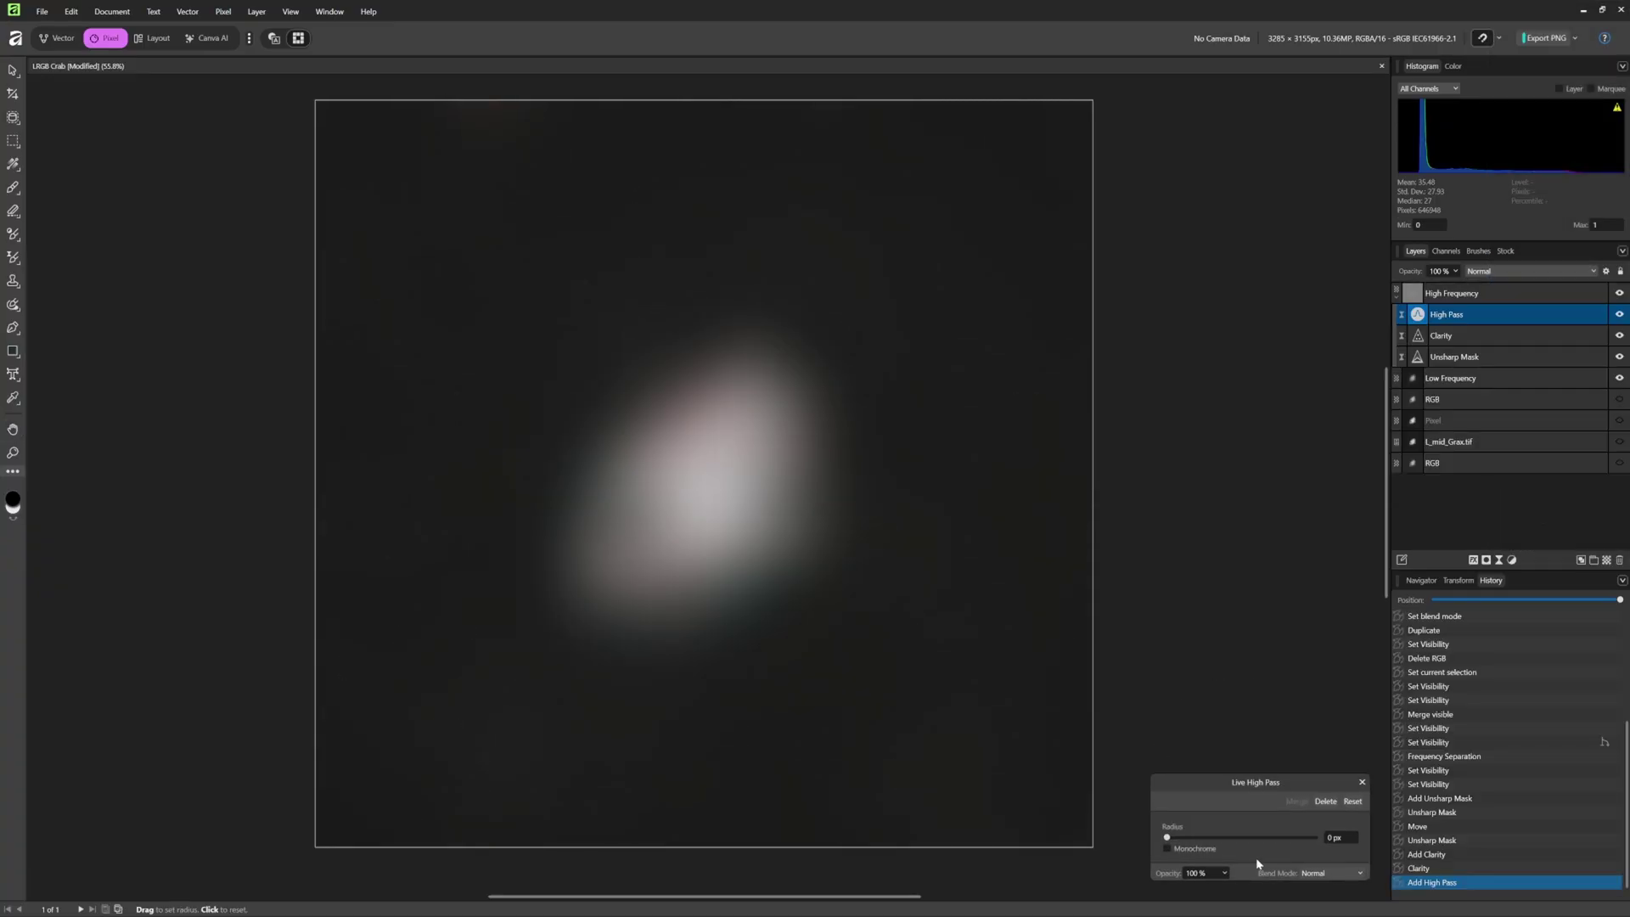
{"action": "left_click", "coordinate": [1326, 875]}
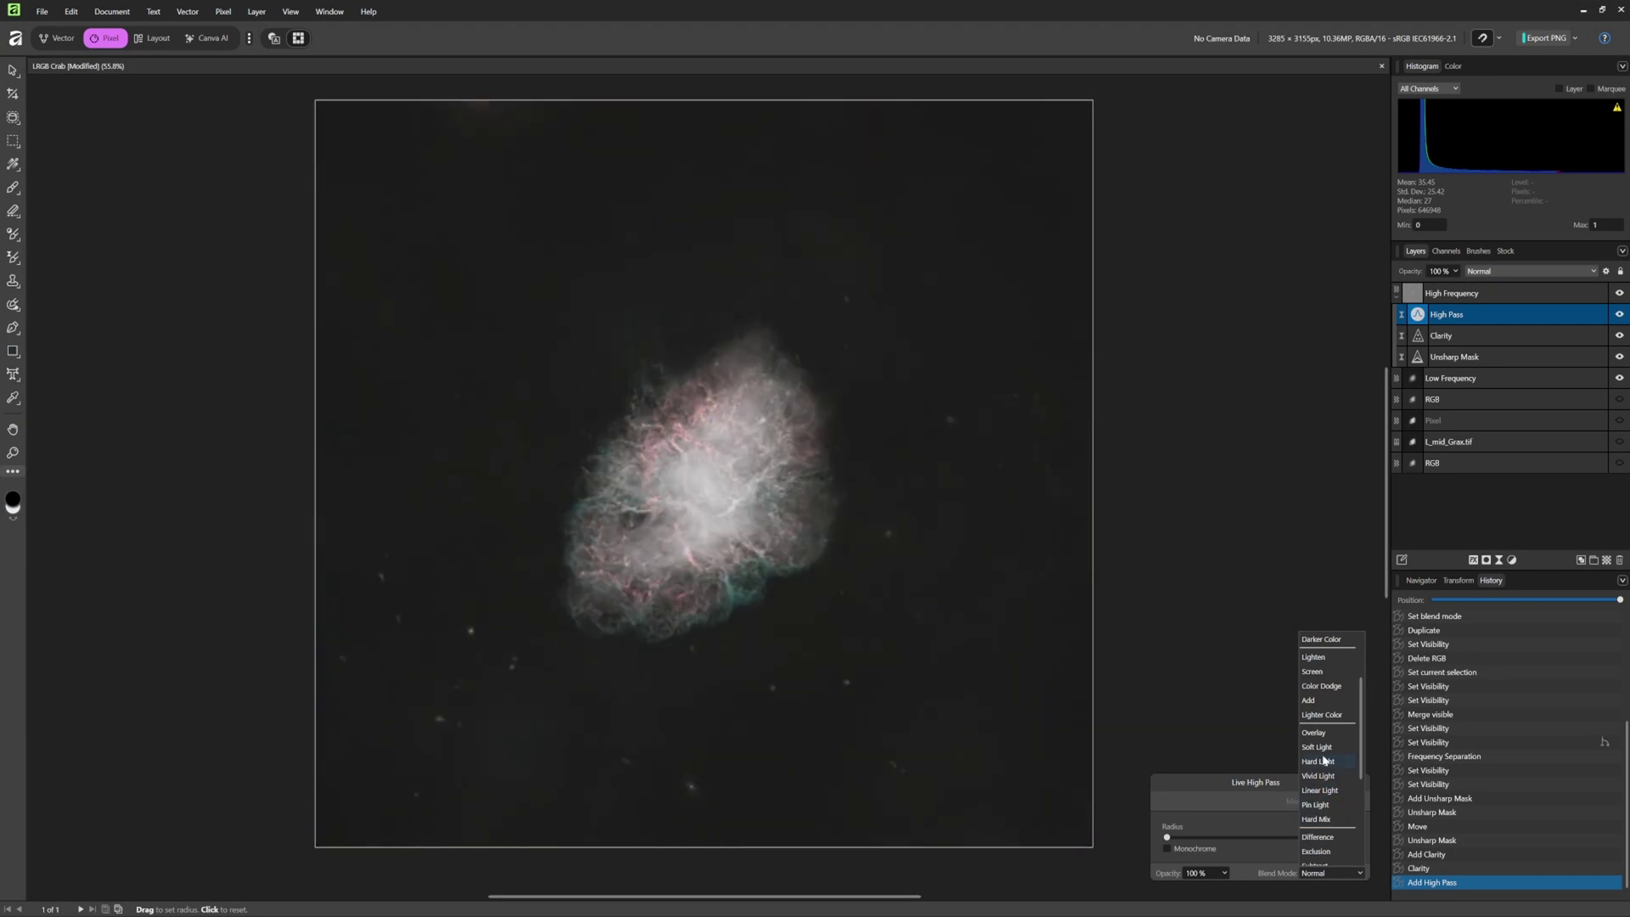
{"action": "left_click", "coordinate": [1328, 747]}
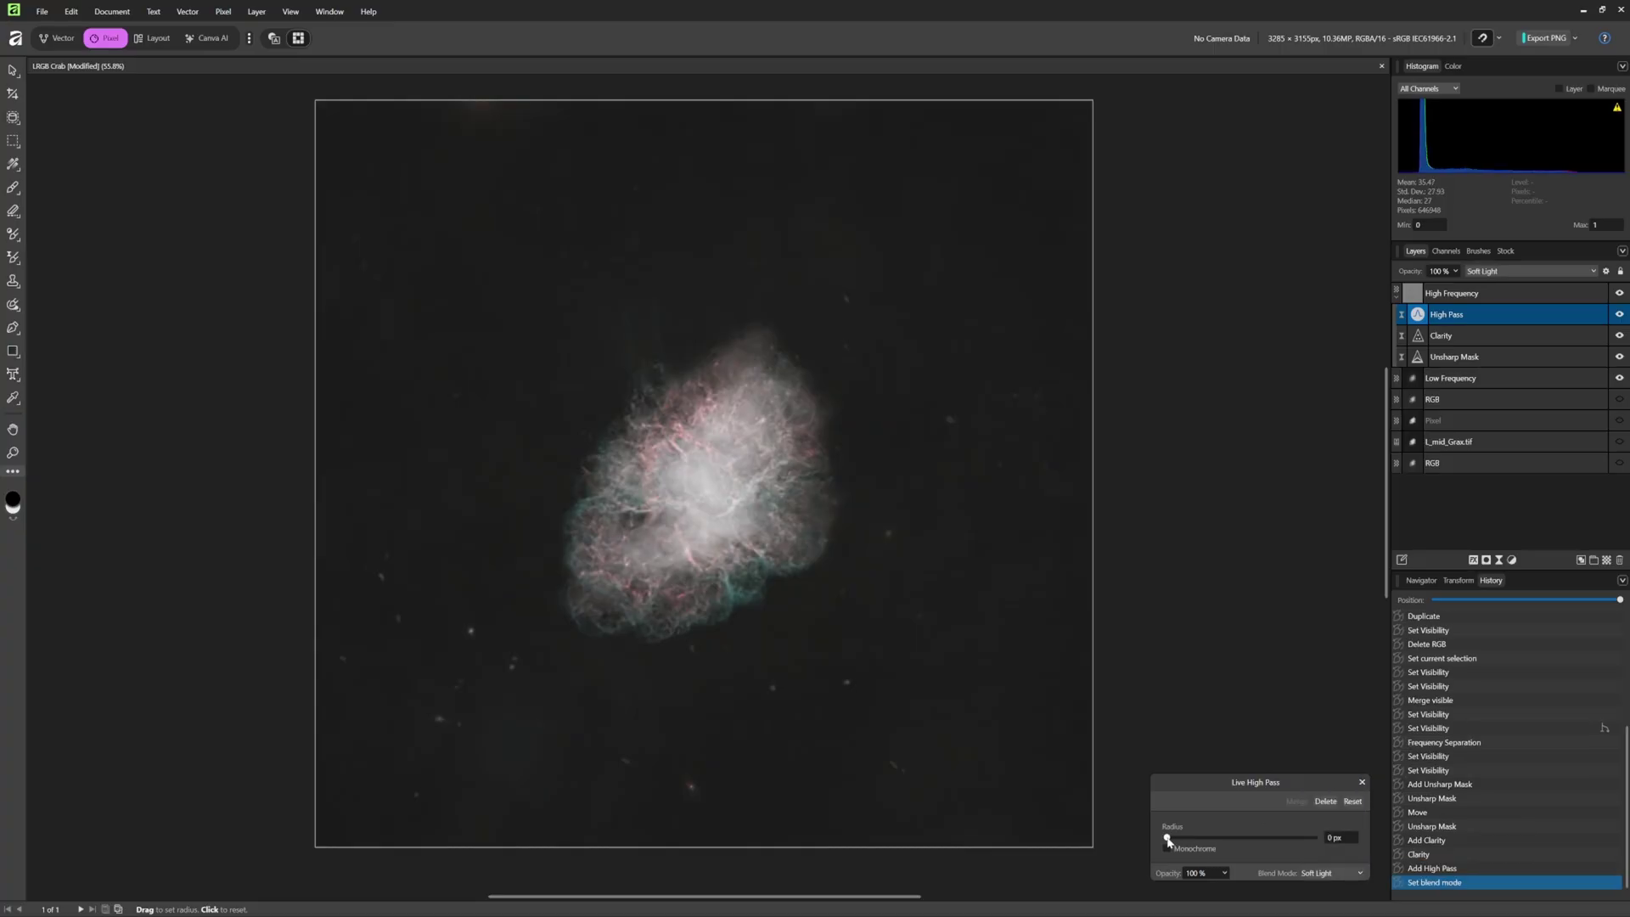
Adjust the High Pass radius, settling on 5.3 px.
{"action": "left_click_drag", "start_coordinate": [1167, 840], "coordinate": [1209, 847]}
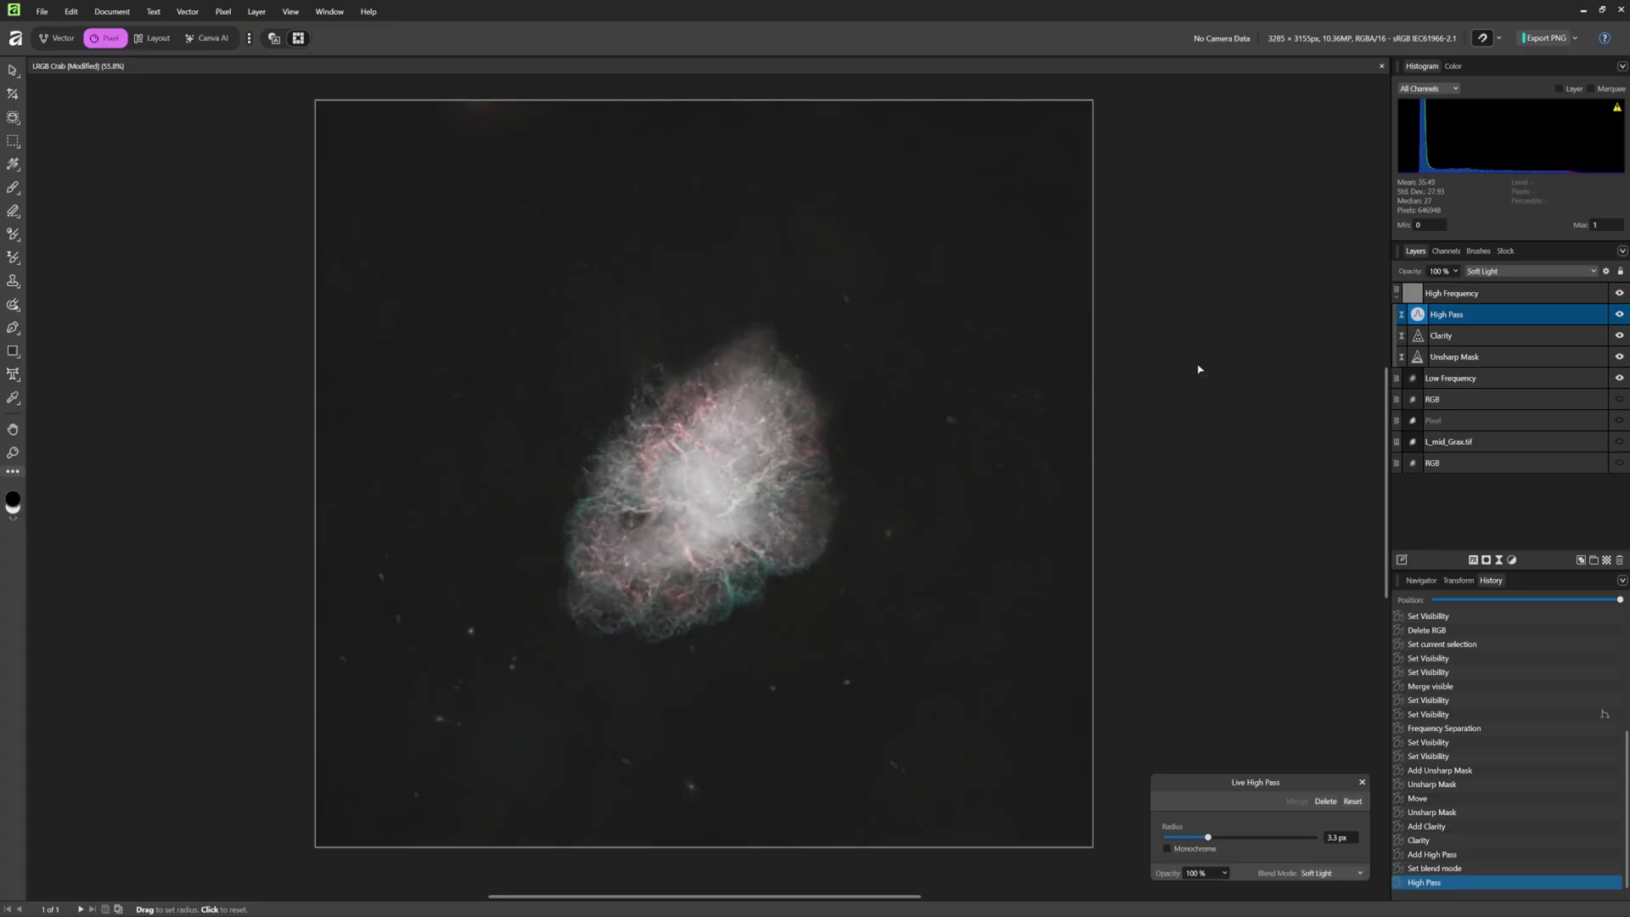
{"action": "left_click_drag", "start_coordinate": [1207, 837], "coordinate": [1107, 835]}
{"action": "left_click_drag", "start_coordinate": [1168, 839], "coordinate": [1191, 849]}
{"action": "left_click_drag", "start_coordinate": [1195, 840], "coordinate": [1216, 847]}
Add a Levels adjustment with 1% black level, 82% white level and 1.164 gamma.
{"action": "left_click", "coordinate": [1511, 569]}
{"action": "left_click", "coordinate": [1492, 208]}
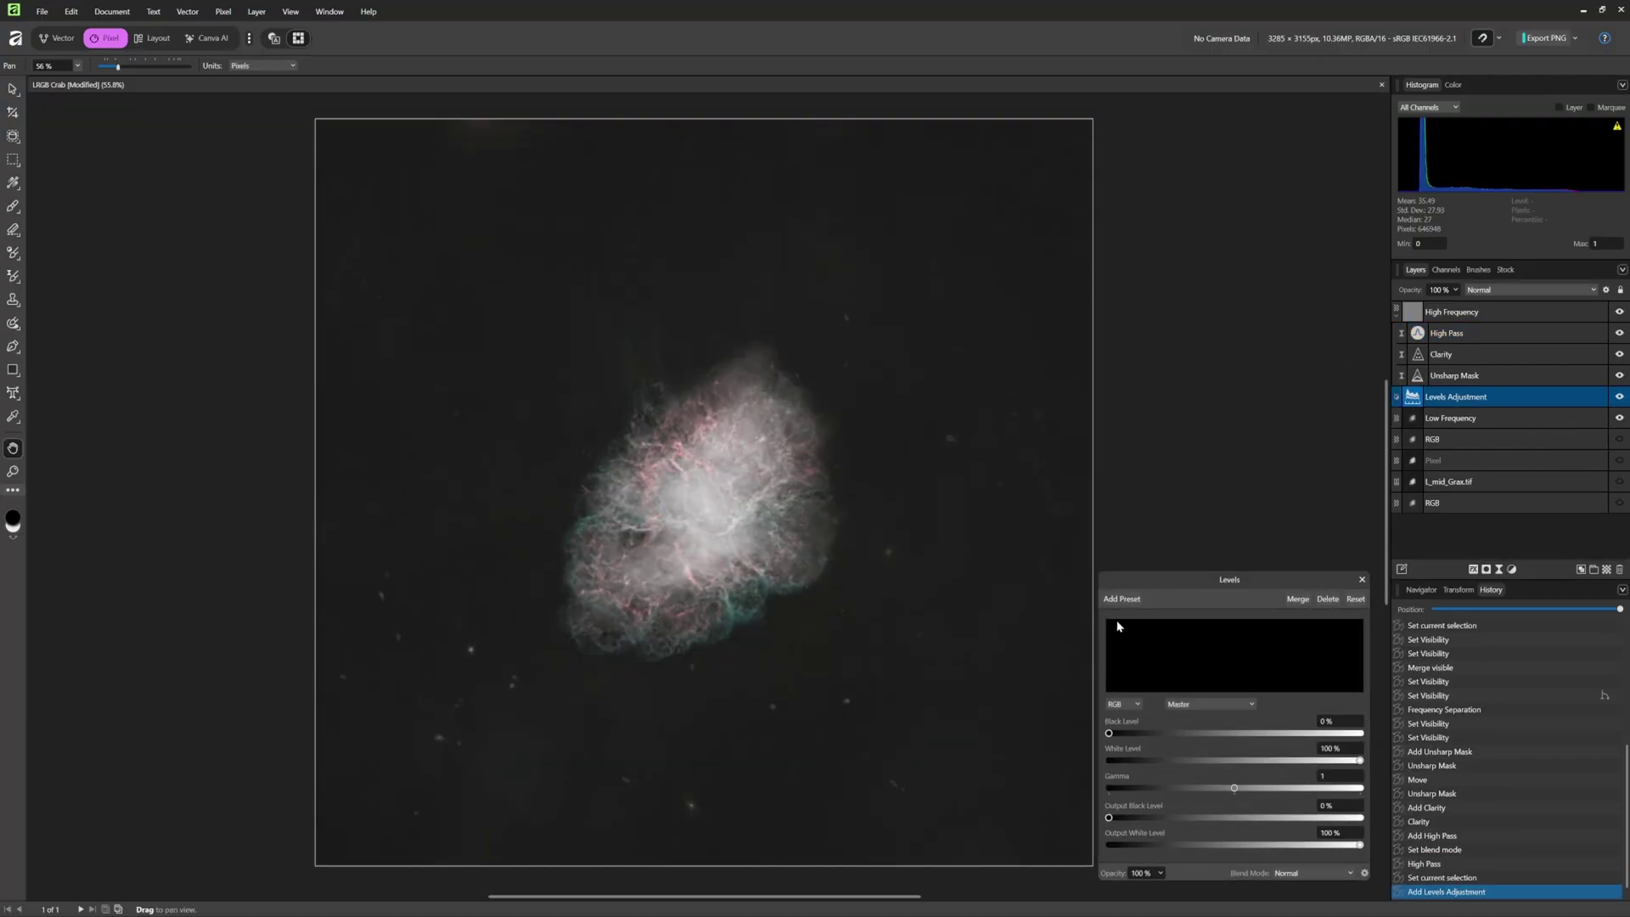
{"action": "scroll", "coordinate": [1347, 725], "scroll_direction": "up", "scroll_amount": 1}
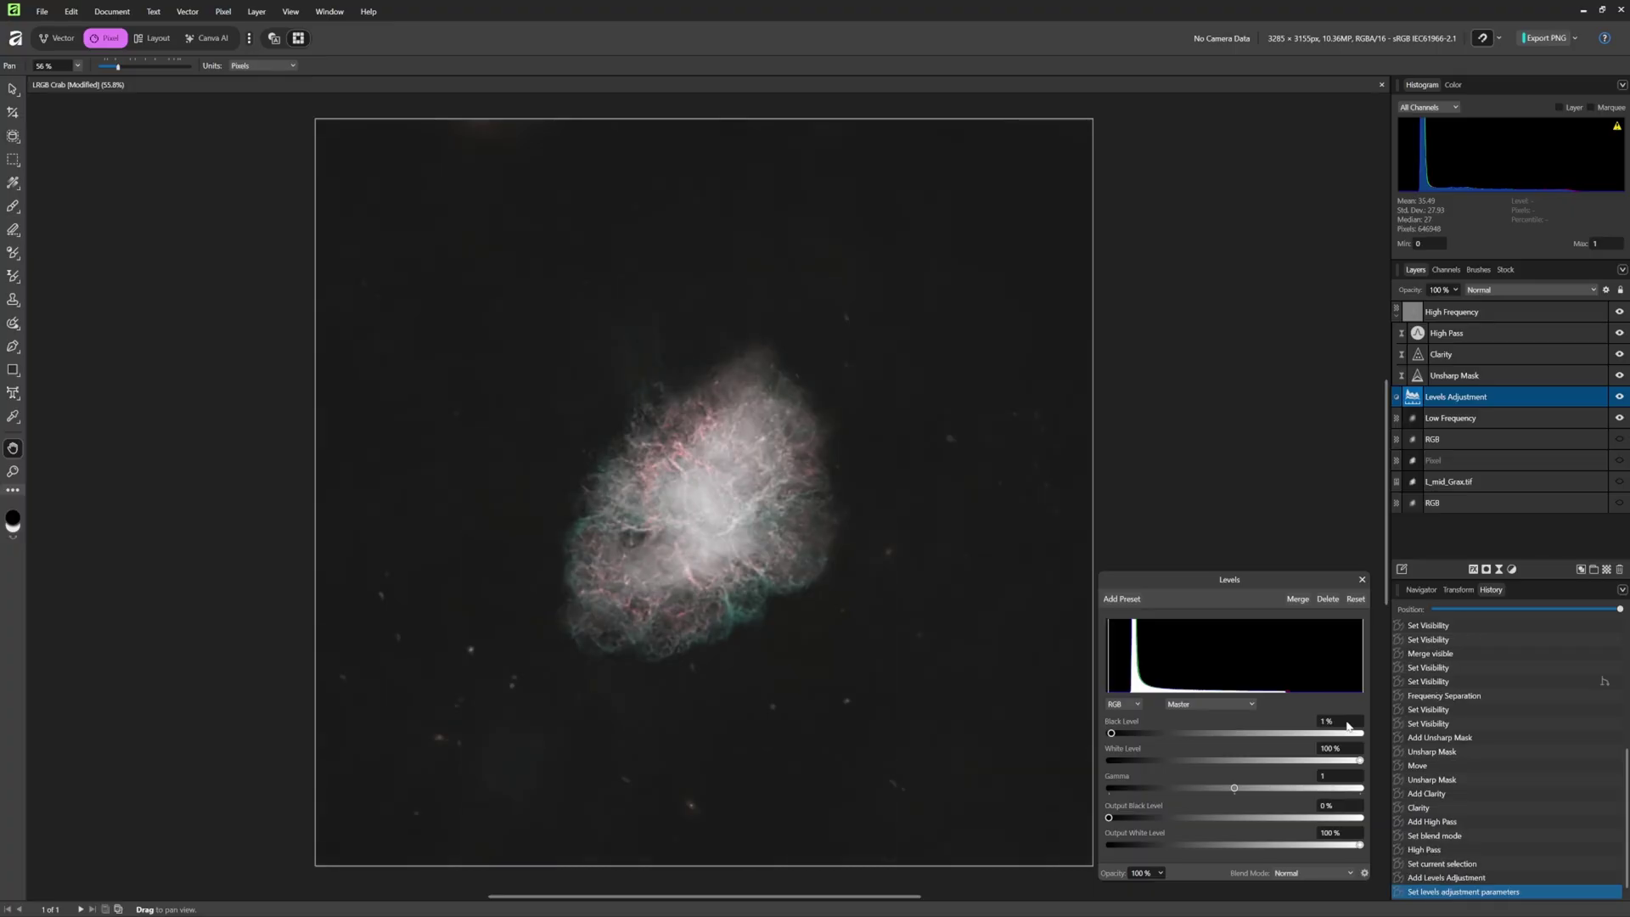
{"action": "scroll", "coordinate": [1347, 725], "scroll_direction": "down", "scroll_amount": 1}
{"action": "left_click_drag", "start_coordinate": [1234, 788], "coordinate": [1246, 795]}
{"action": "scroll", "coordinate": [1340, 727], "scroll_direction": "up", "scroll_amount": 1}
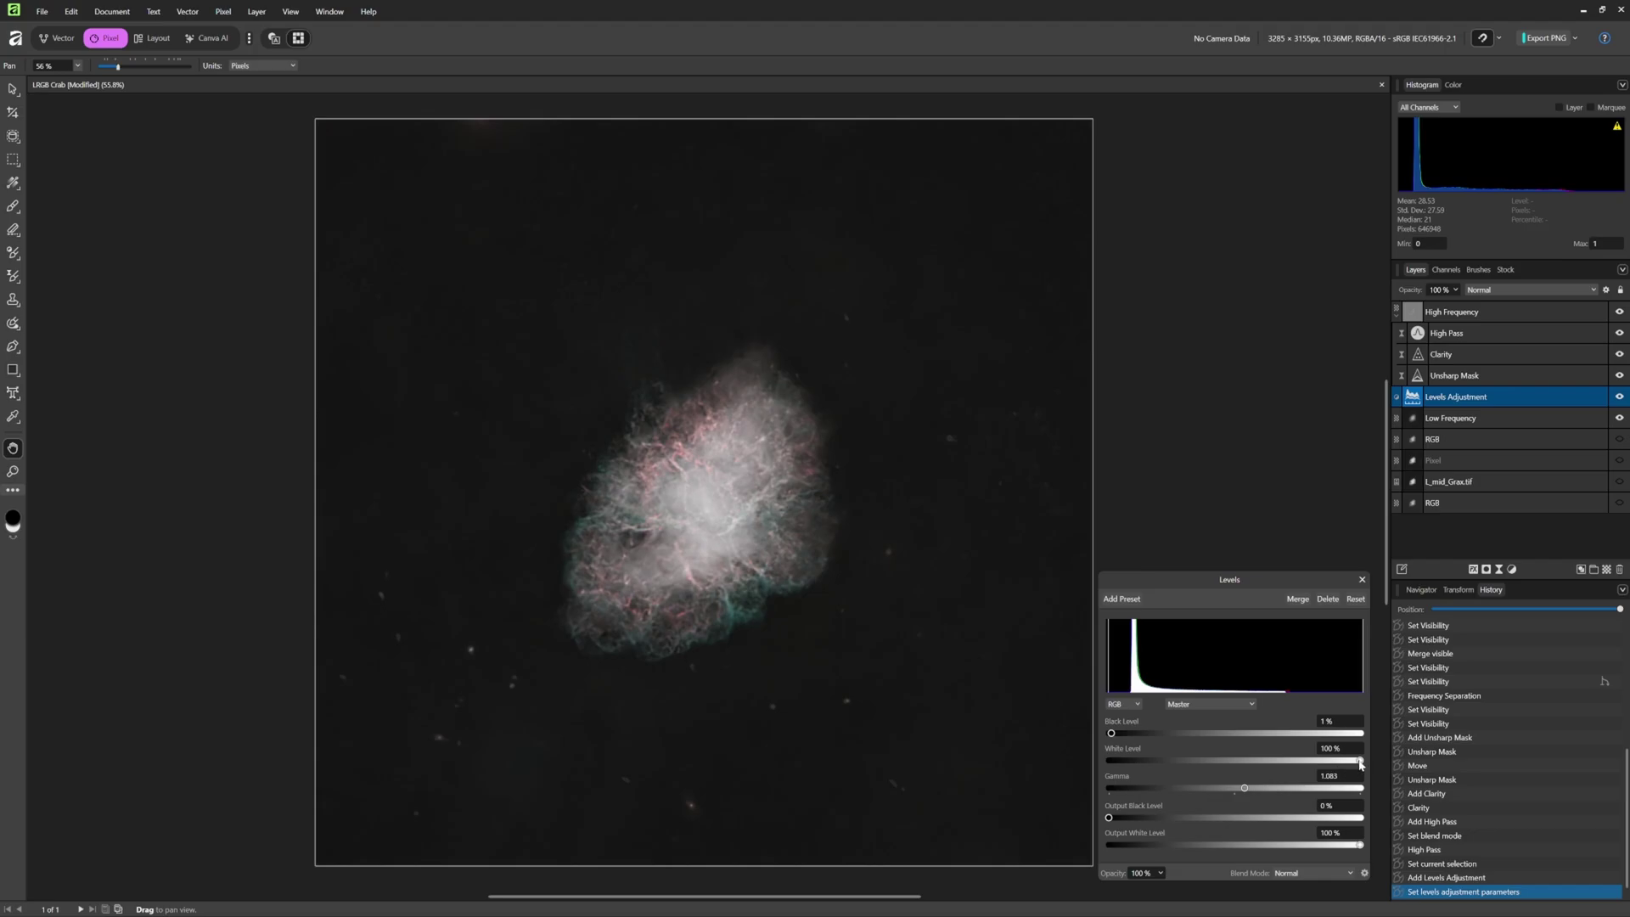
{"action": "left_click_drag", "start_coordinate": [1359, 760], "coordinate": [1255, 791]}
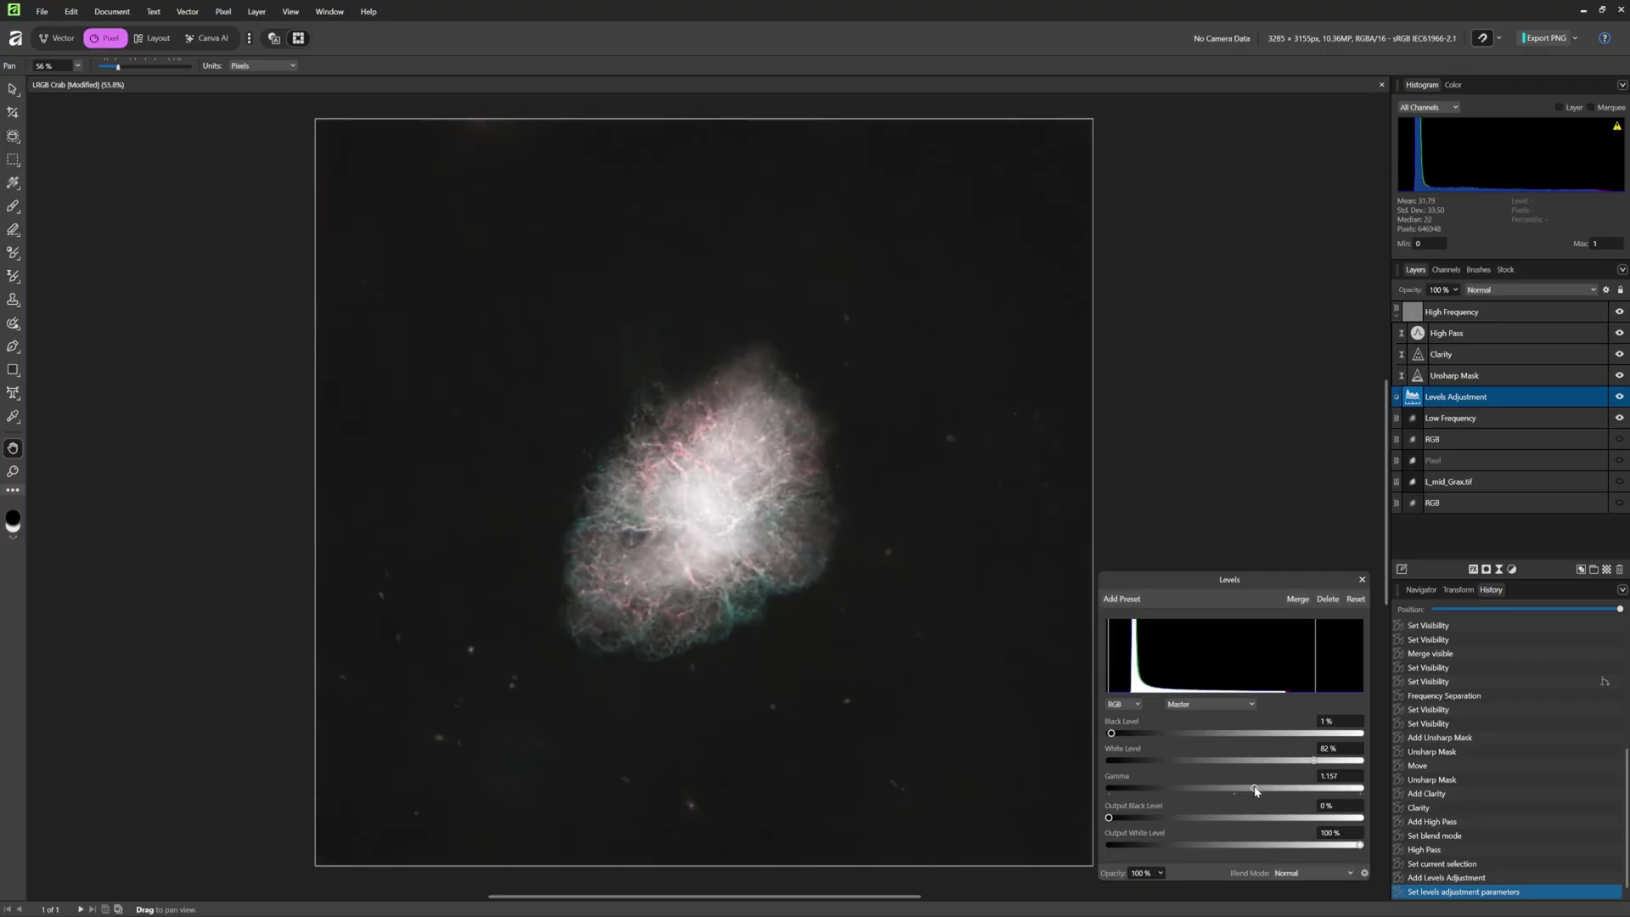
{"action": "scroll", "coordinate": [1342, 723], "scroll_direction": "down", "scroll_amount": 1}
{"action": "scroll", "coordinate": [1342, 723], "scroll_direction": "up", "scroll_amount": 1}
{"action": "left_click", "coordinate": [1362, 579]}
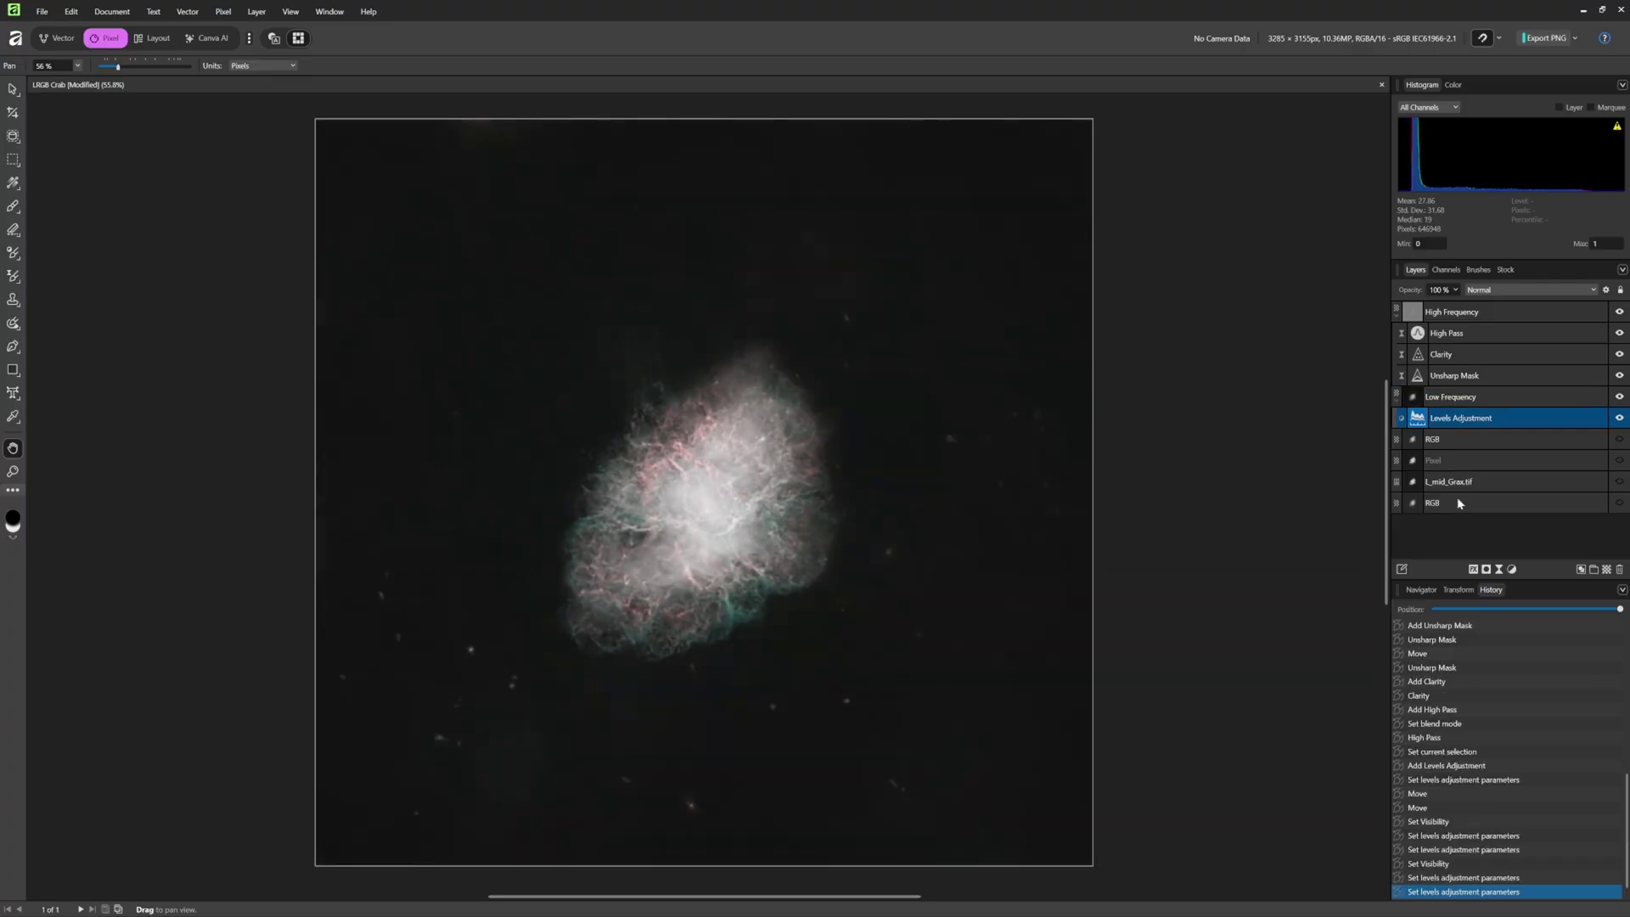
{"action": "left_click", "coordinate": [1511, 568]}
Add a Vibrance adjustment and, after trying several values, set its saturation to 63%.
{"action": "left_click", "coordinate": [1535, 313]}
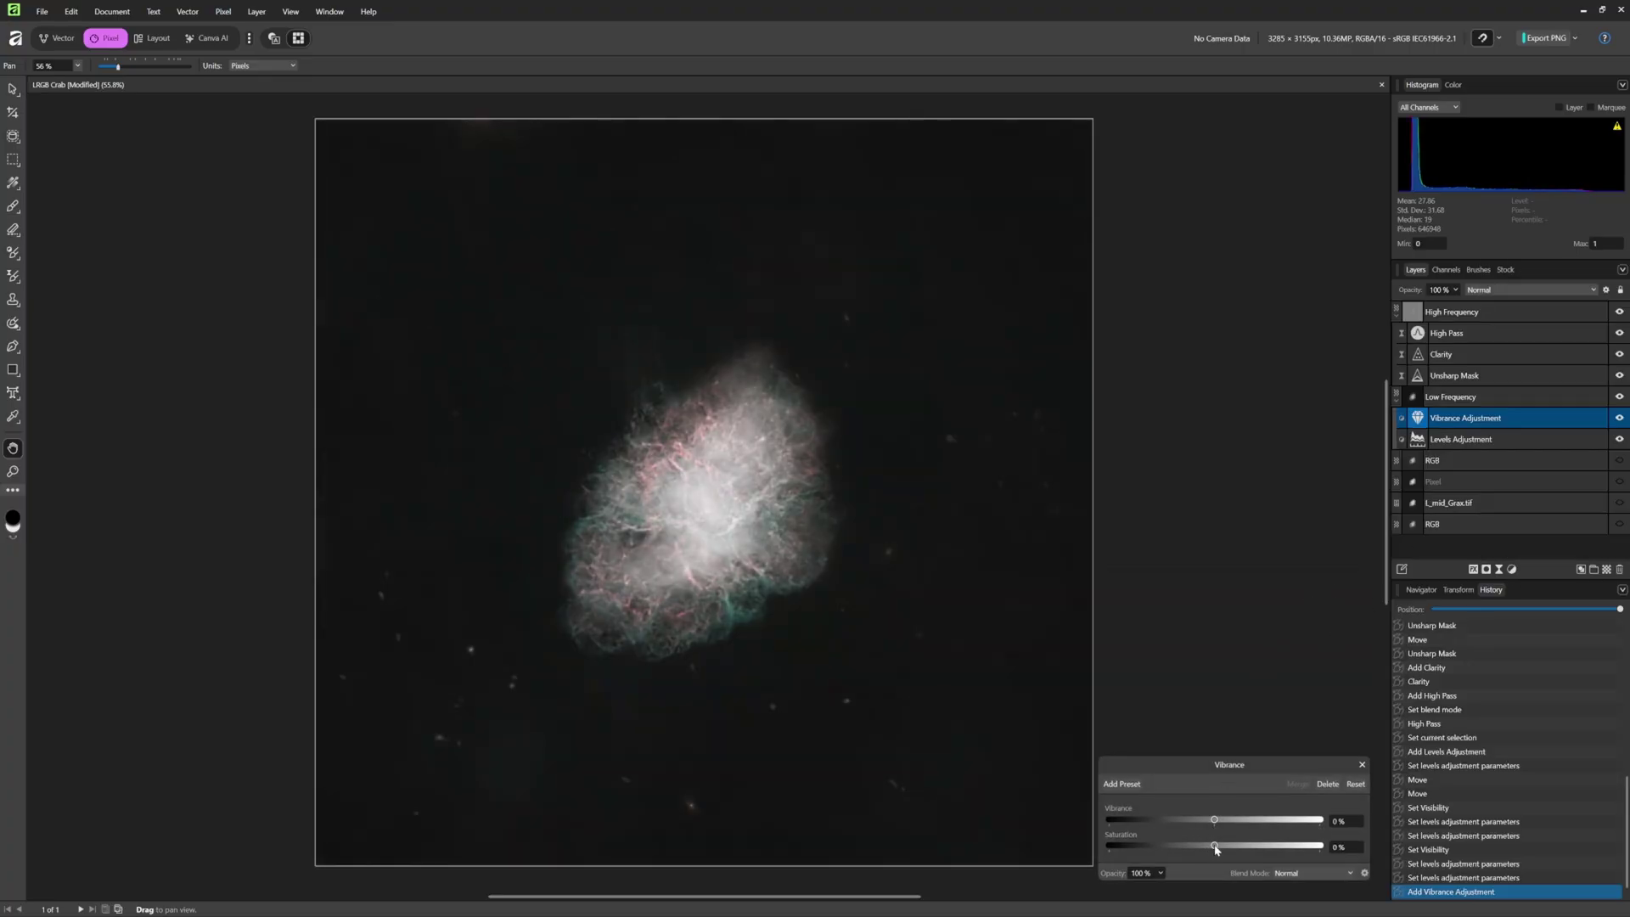
{"action": "left_click_drag", "start_coordinate": [1216, 848], "coordinate": [1234, 853]}
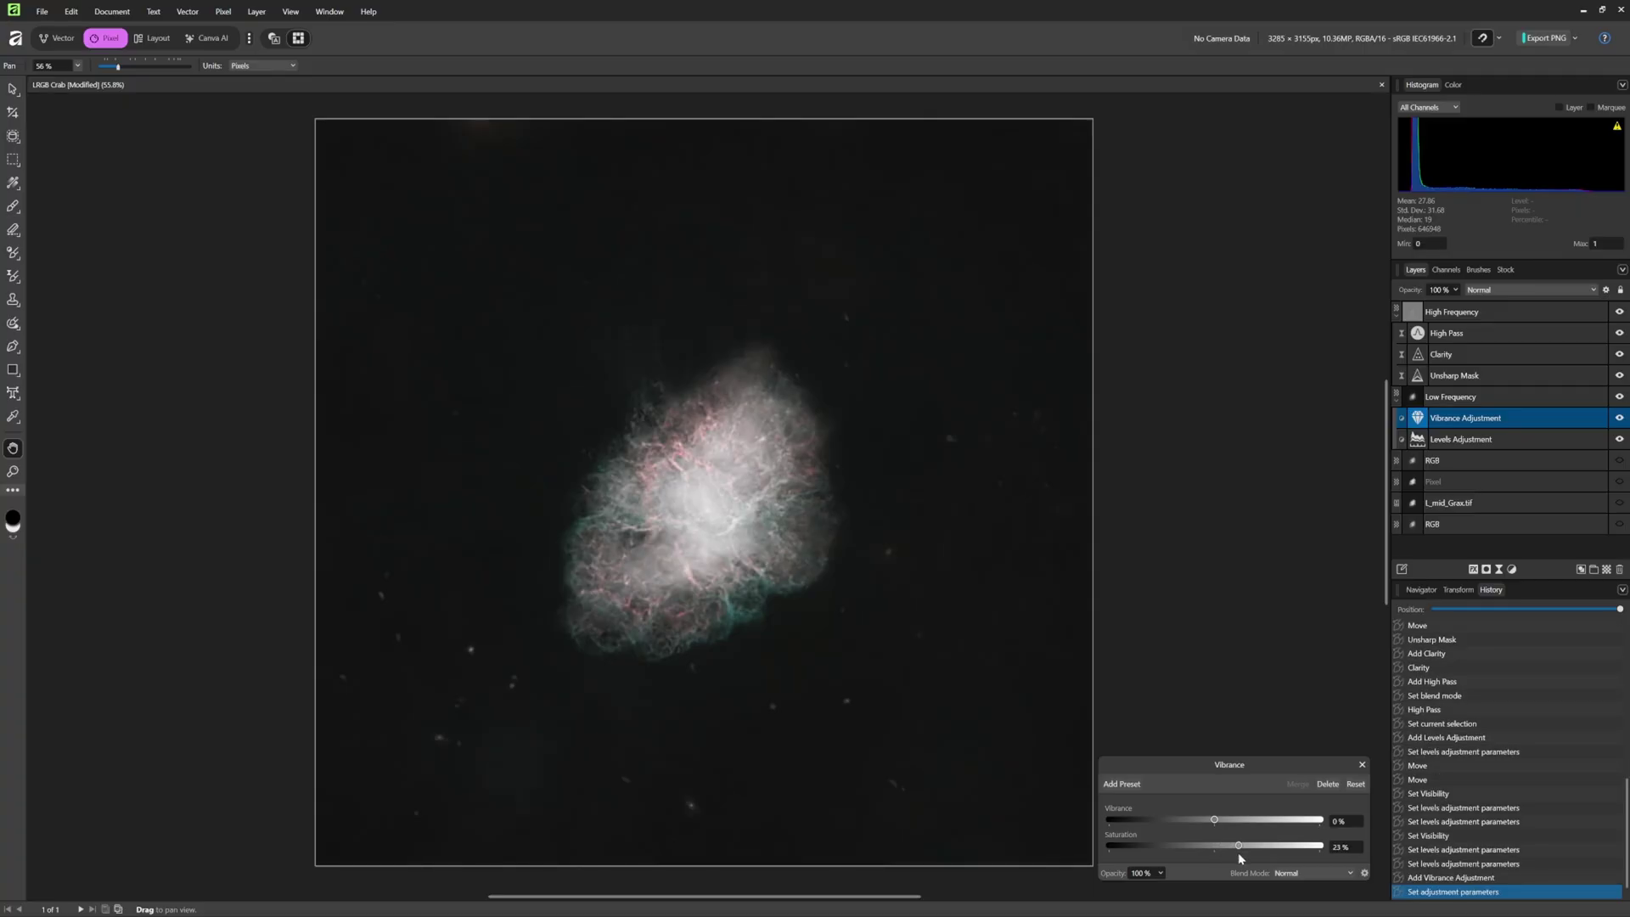
{"action": "left_click_drag", "start_coordinate": [1245, 854], "coordinate": [1243, 853]}
{"action": "left_click_drag", "start_coordinate": [1245, 848], "coordinate": [1321, 848]}
{"action": "left_click", "coordinate": [1453, 85]}
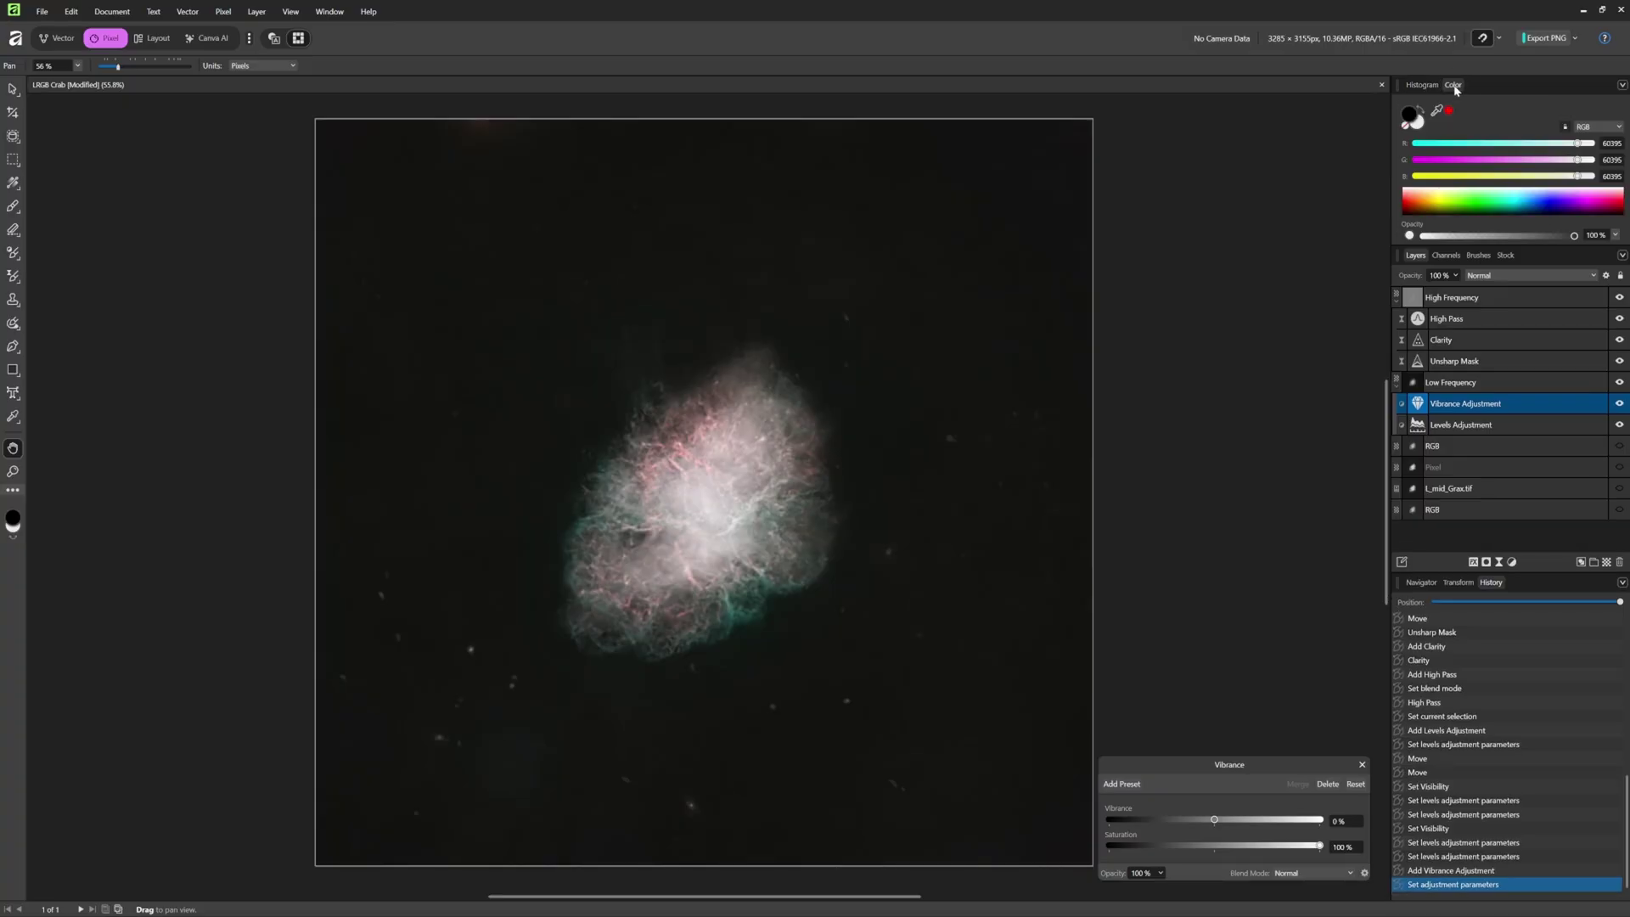
{"action": "left_click", "coordinate": [1422, 85]}
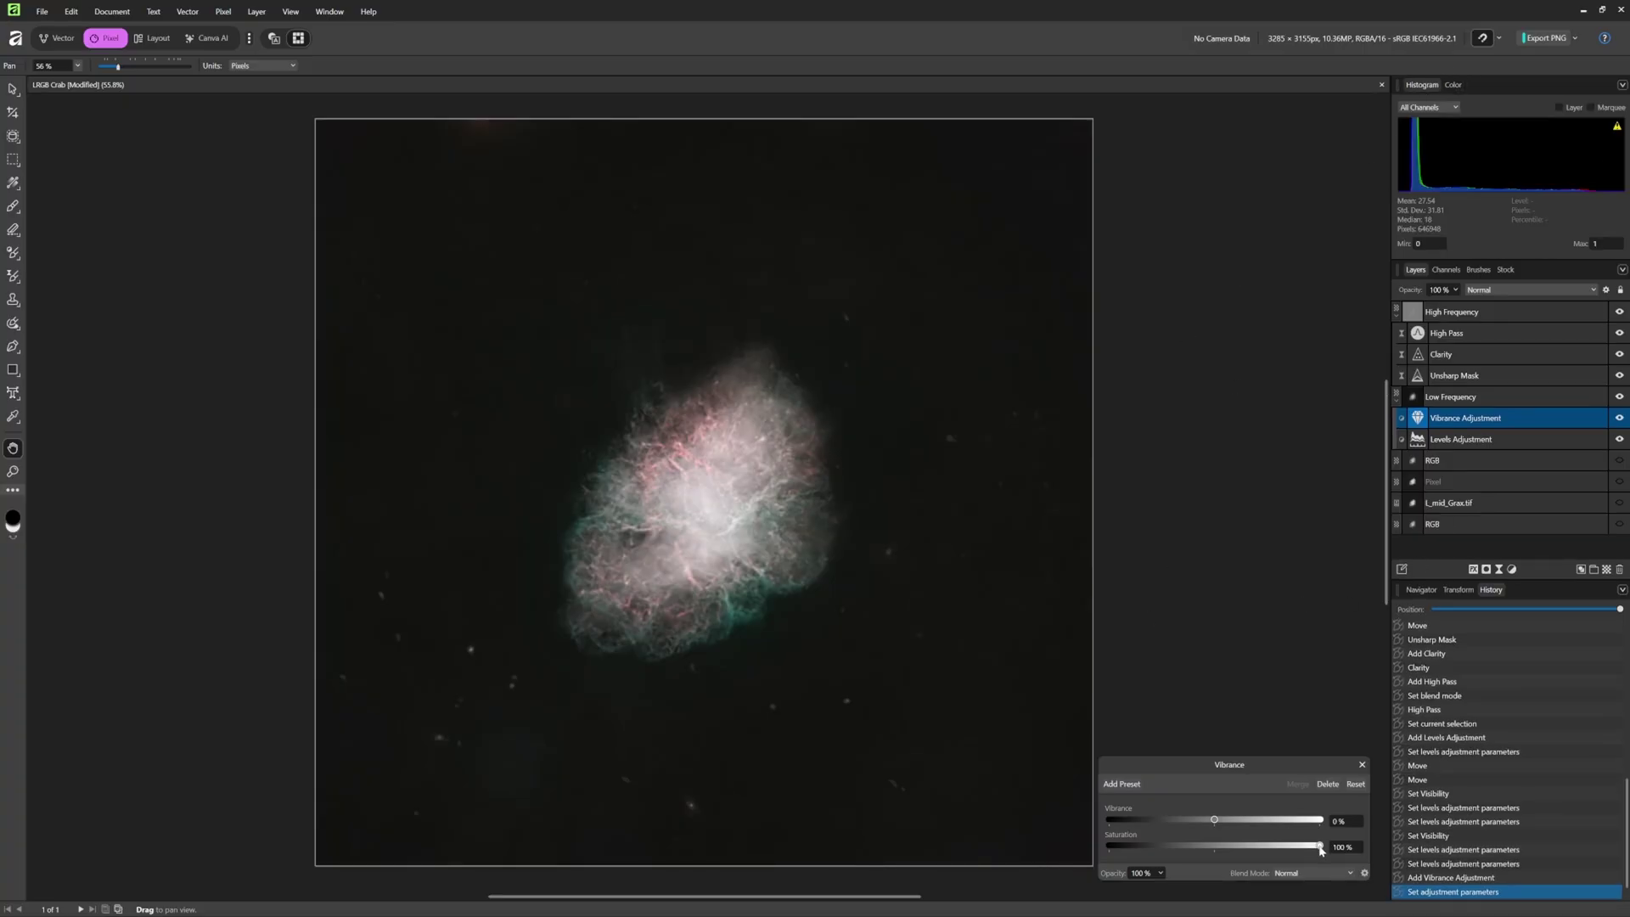
{"action": "left_click_drag", "start_coordinate": [1321, 851], "coordinate": [1292, 870]}
{"action": "left_click_drag", "start_coordinate": [1302, 868], "coordinate": [1381, 879]}
{"action": "double_click", "coordinate": [1242, 845]}
{"action": "left_click_drag", "start_coordinate": [1215, 847], "coordinate": [1317, 870]}
{"action": "left_click", "coordinate": [1362, 764]}
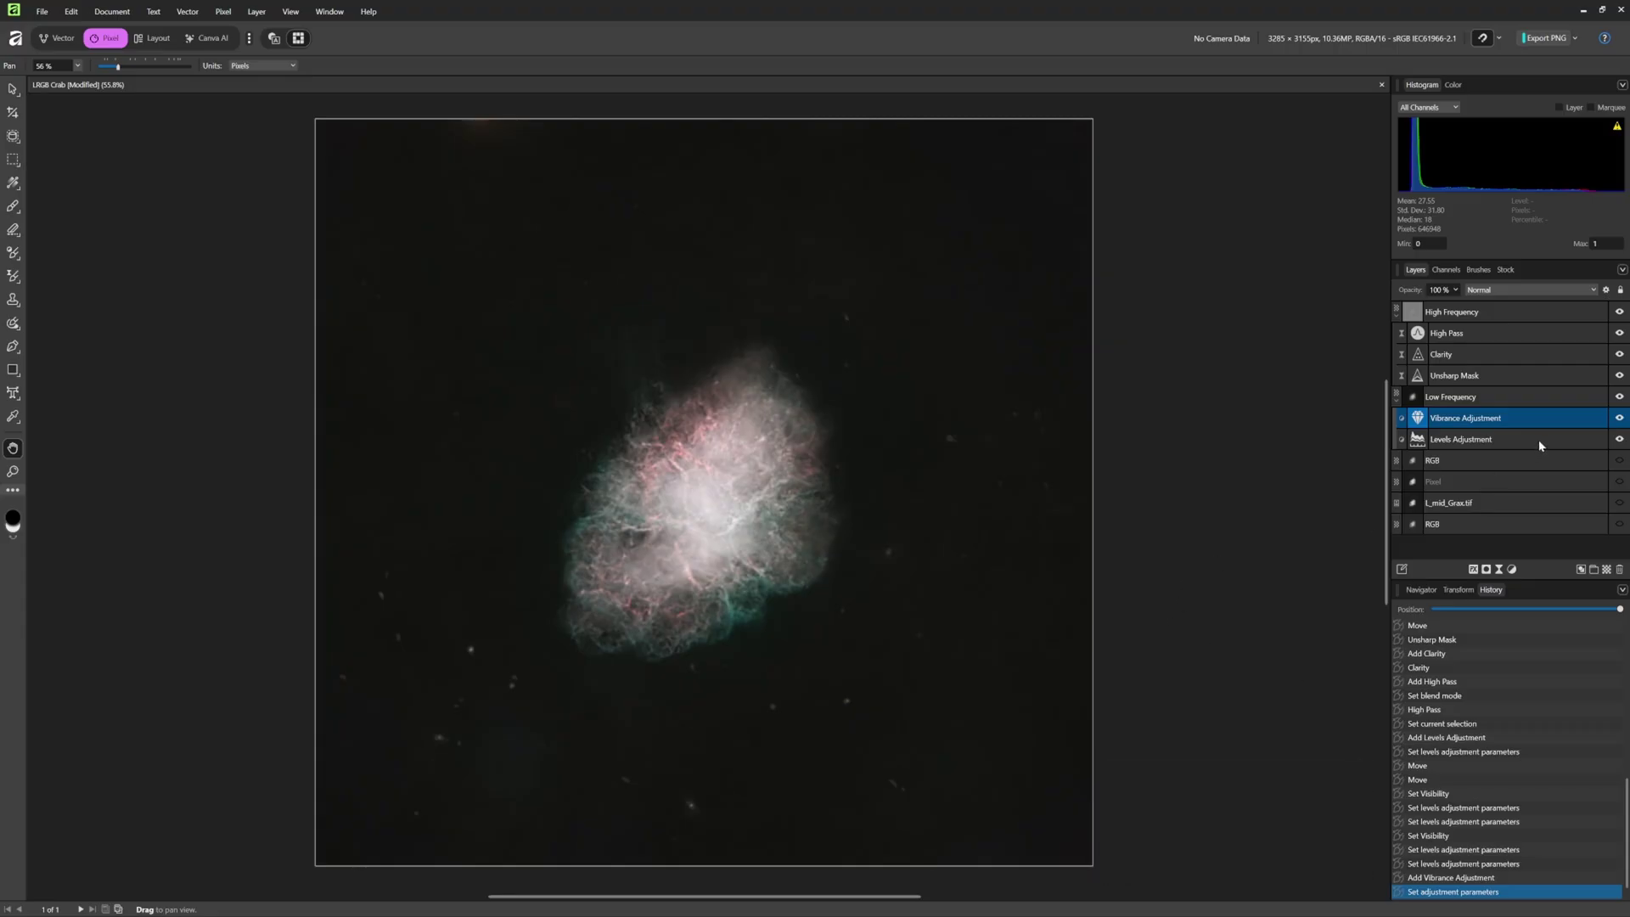
Try a Brightness/Contrast adjustment above Vibrance, then delete it.
{"action": "left_click", "coordinate": [1486, 404]}
{"action": "left_click", "coordinate": [1464, 420]}
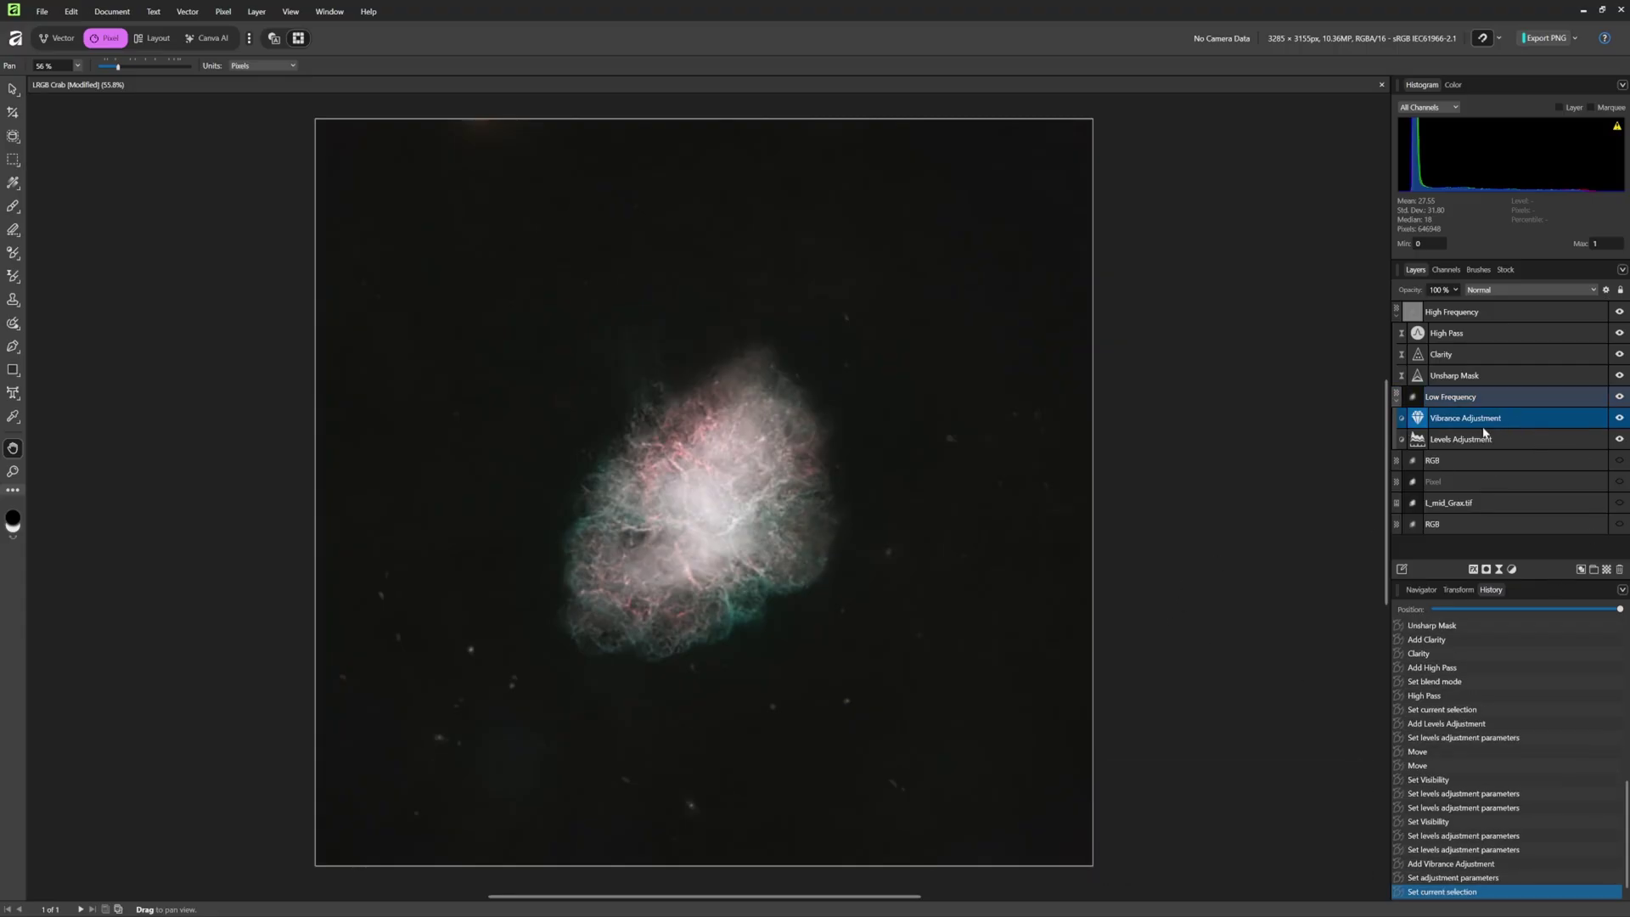
{"action": "left_click", "coordinate": [1514, 571]}
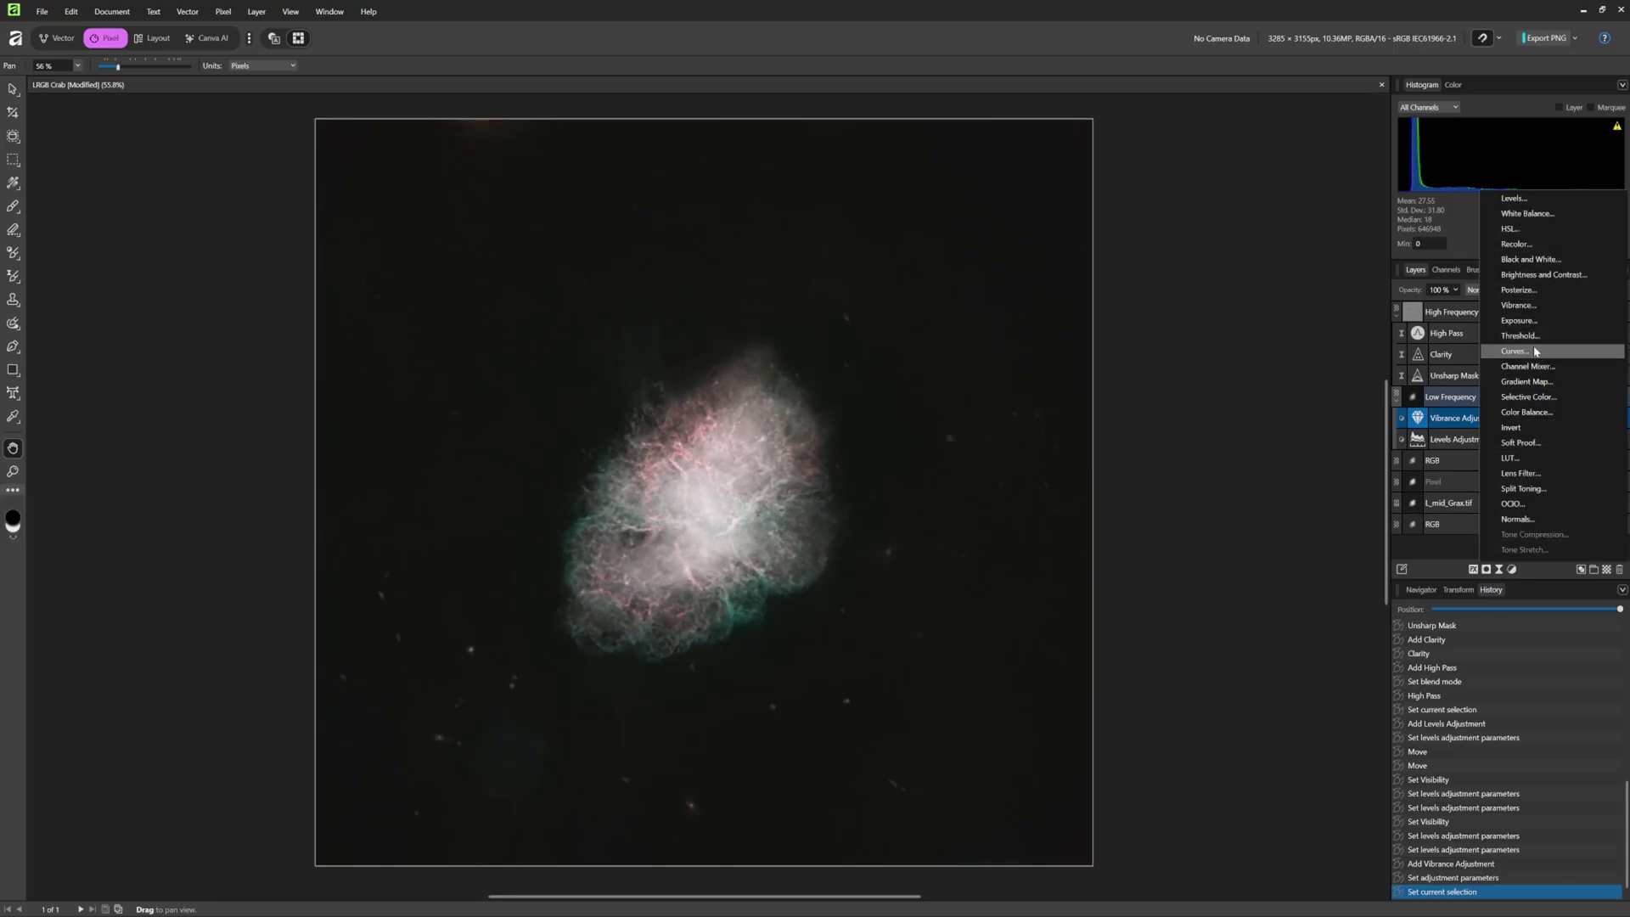
{"action": "left_click", "coordinate": [1528, 276]}
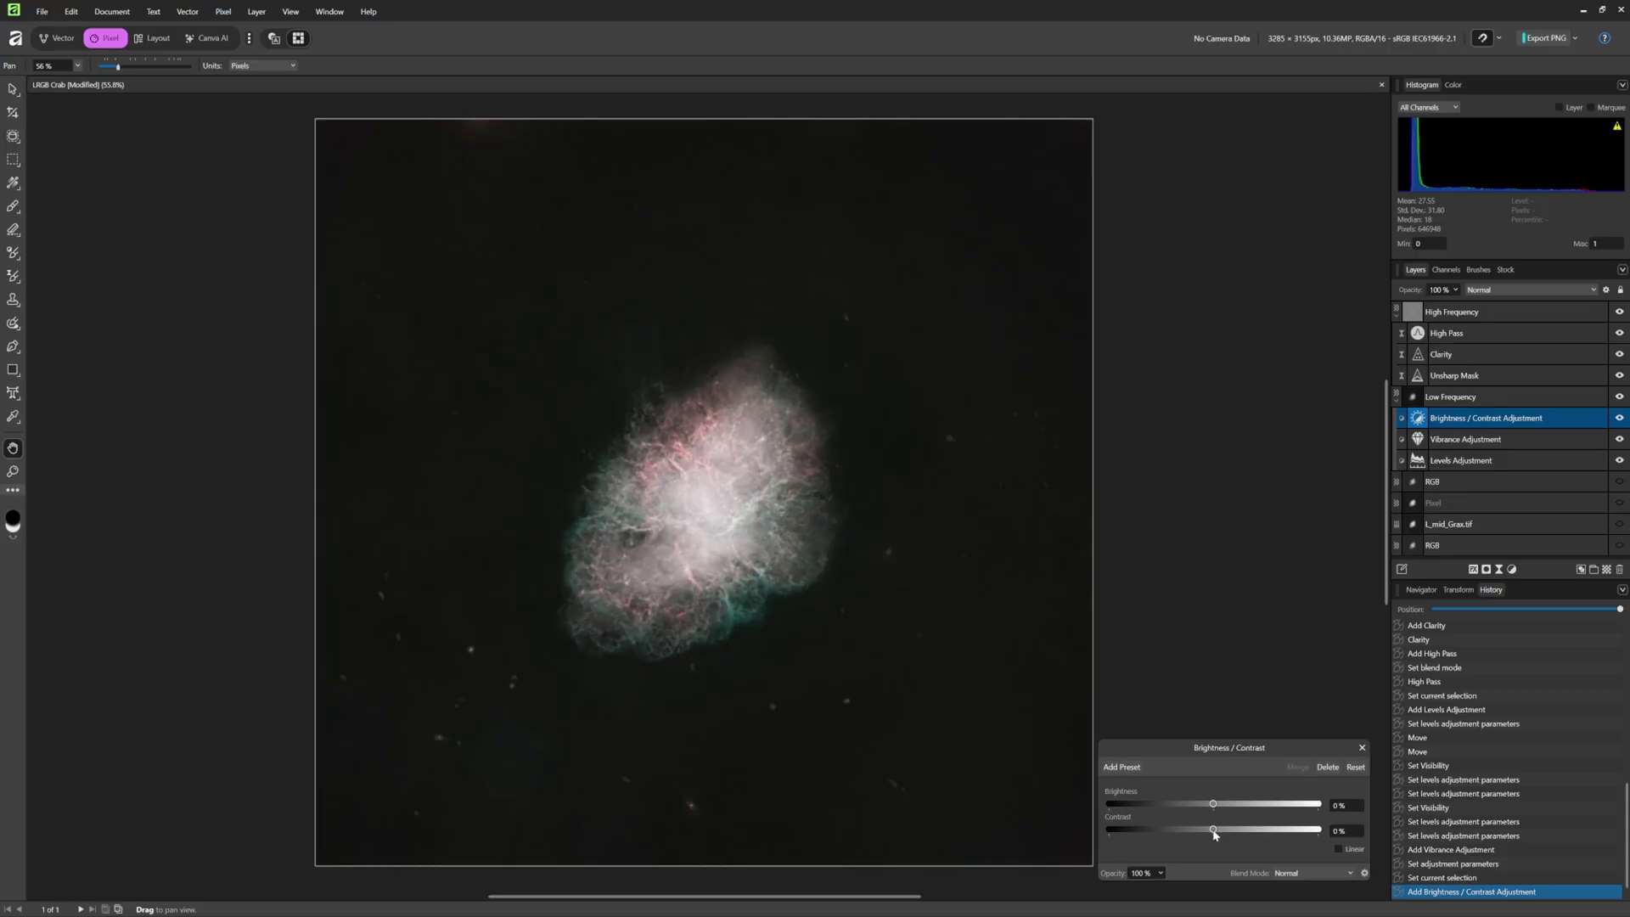
{"action": "left_click_drag", "start_coordinate": [1214, 834], "coordinate": [1238, 836]}
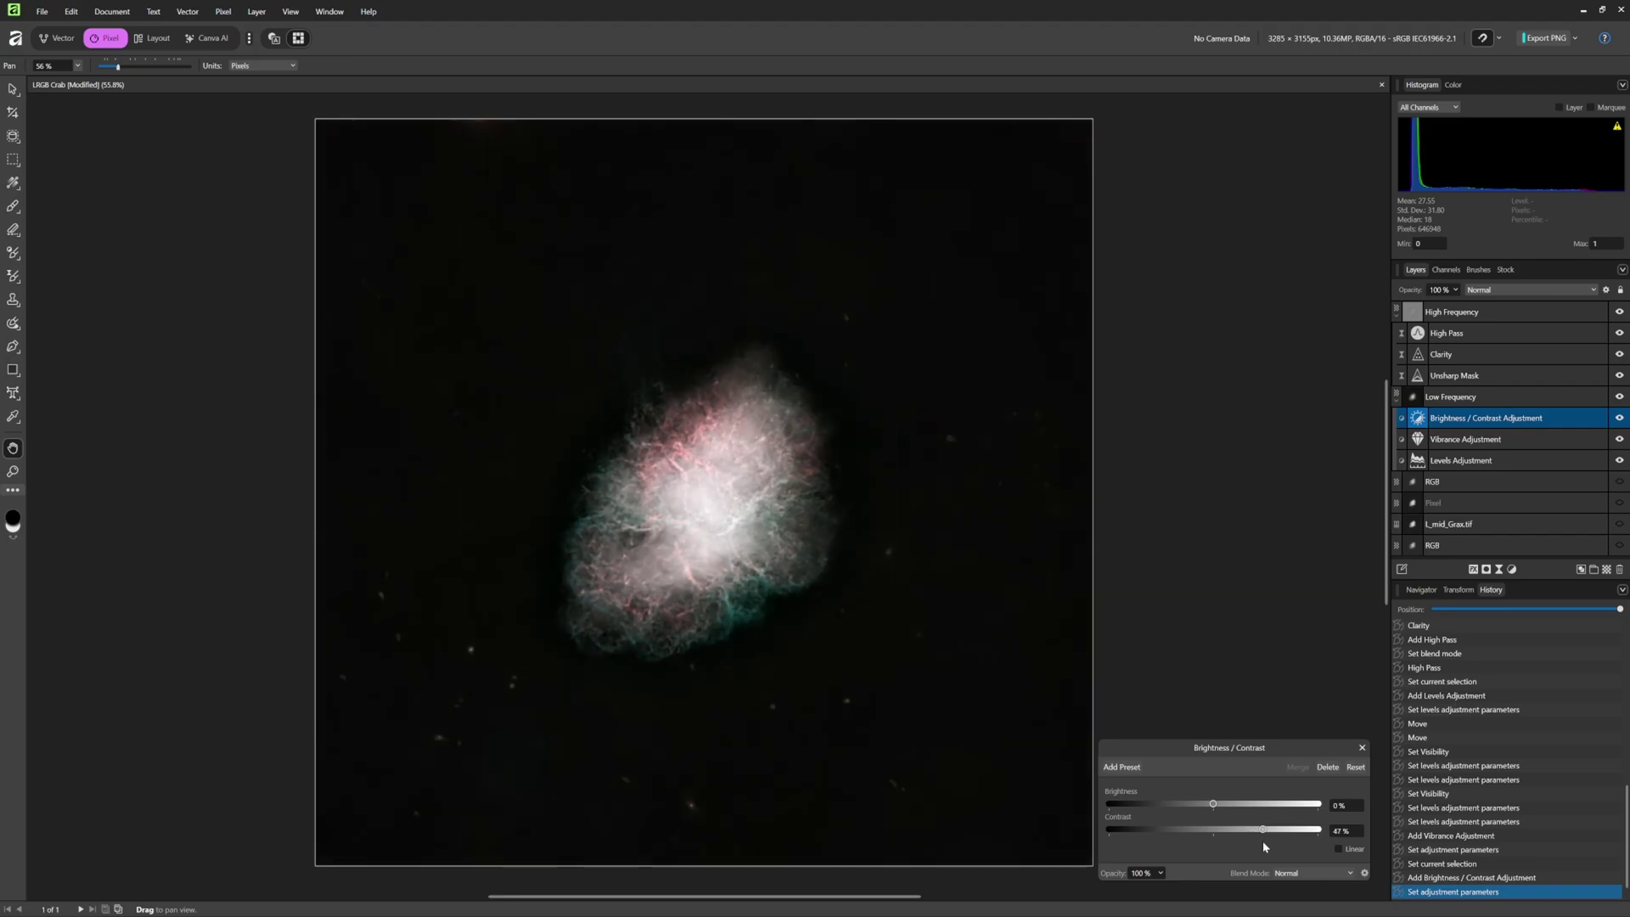
{"action": "double_click", "coordinate": [1263, 832]}
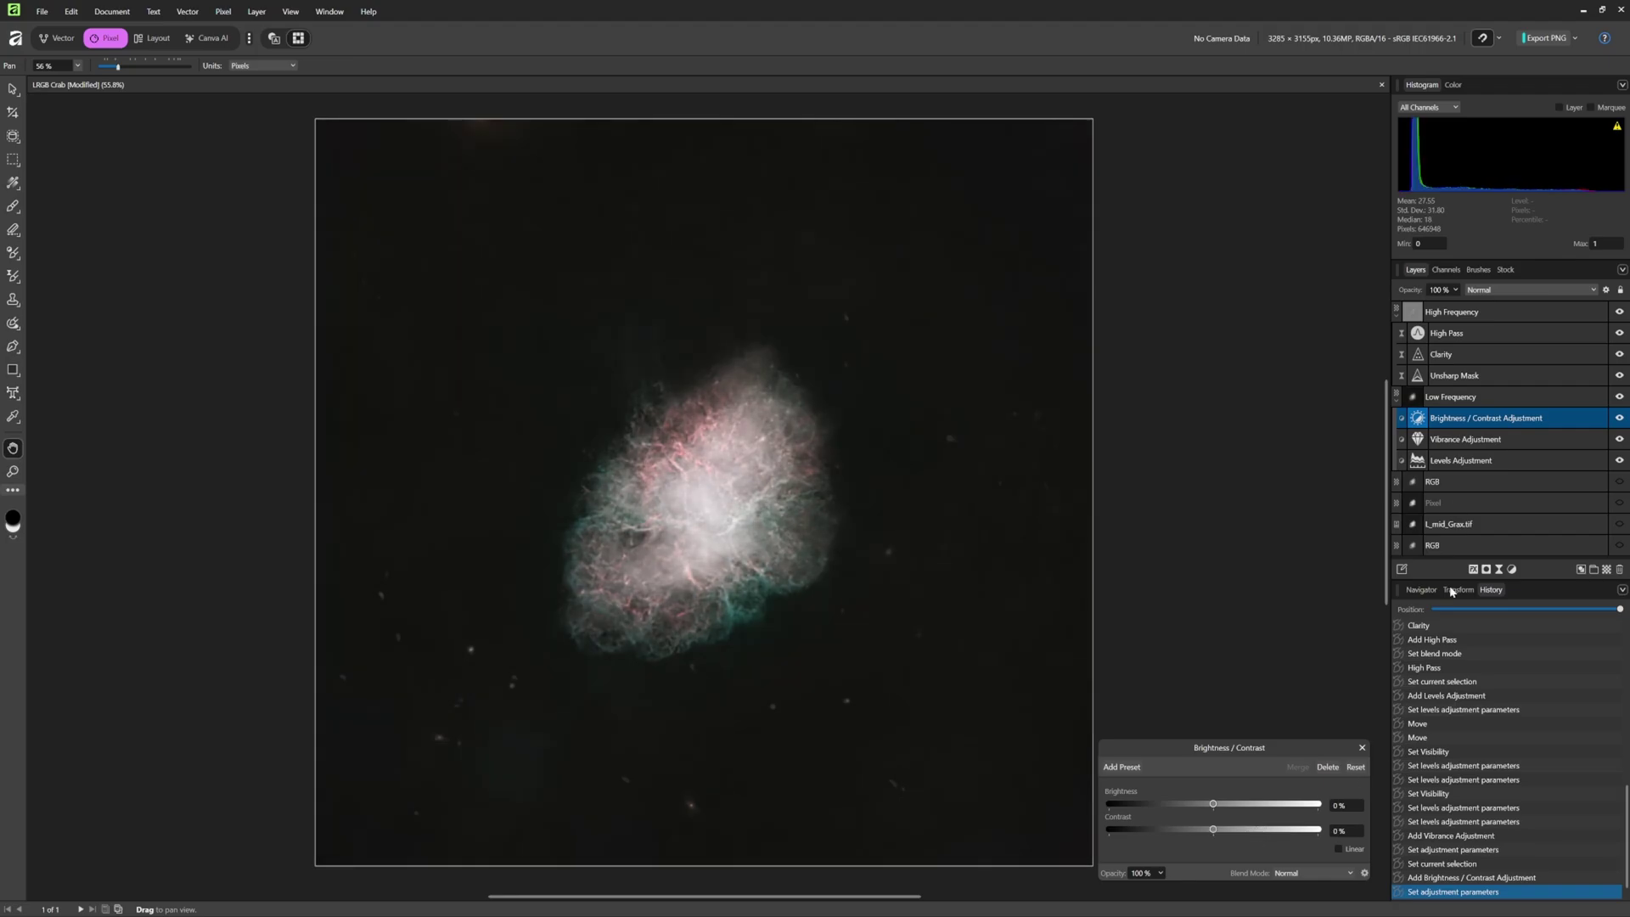
{"action": "right_click", "coordinate": [1450, 422]}
{"action": "left_click", "coordinate": [1450, 584]}
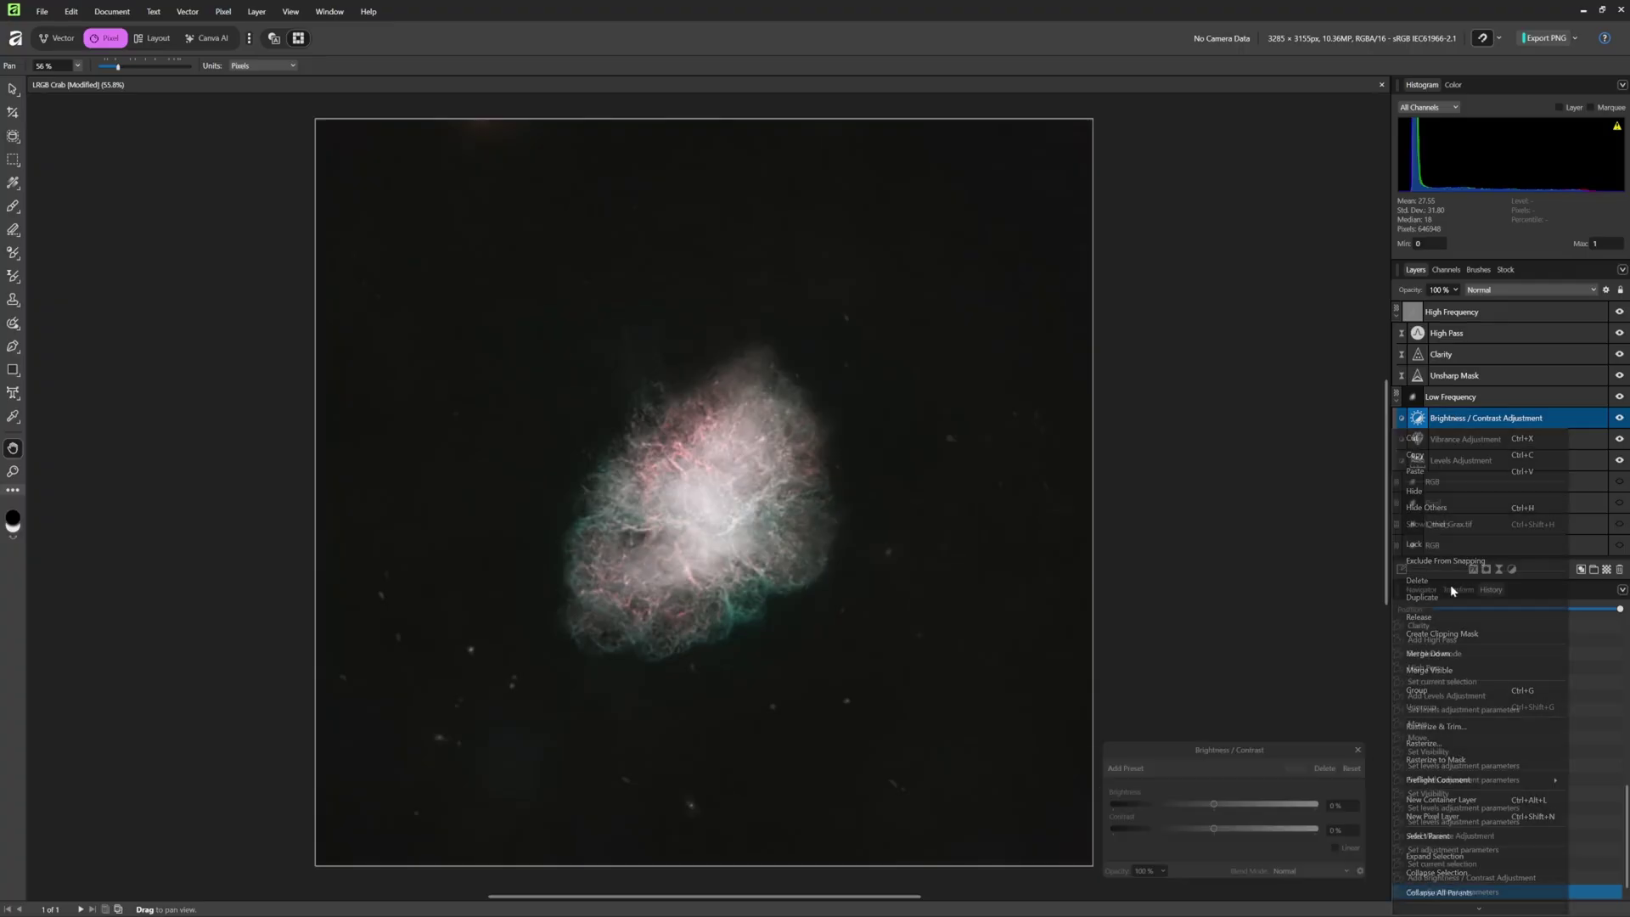
Add a Curves adjustment with a dark-end point pulled slightly down to deepen the background.
{"action": "left_click", "coordinate": [1512, 569]}
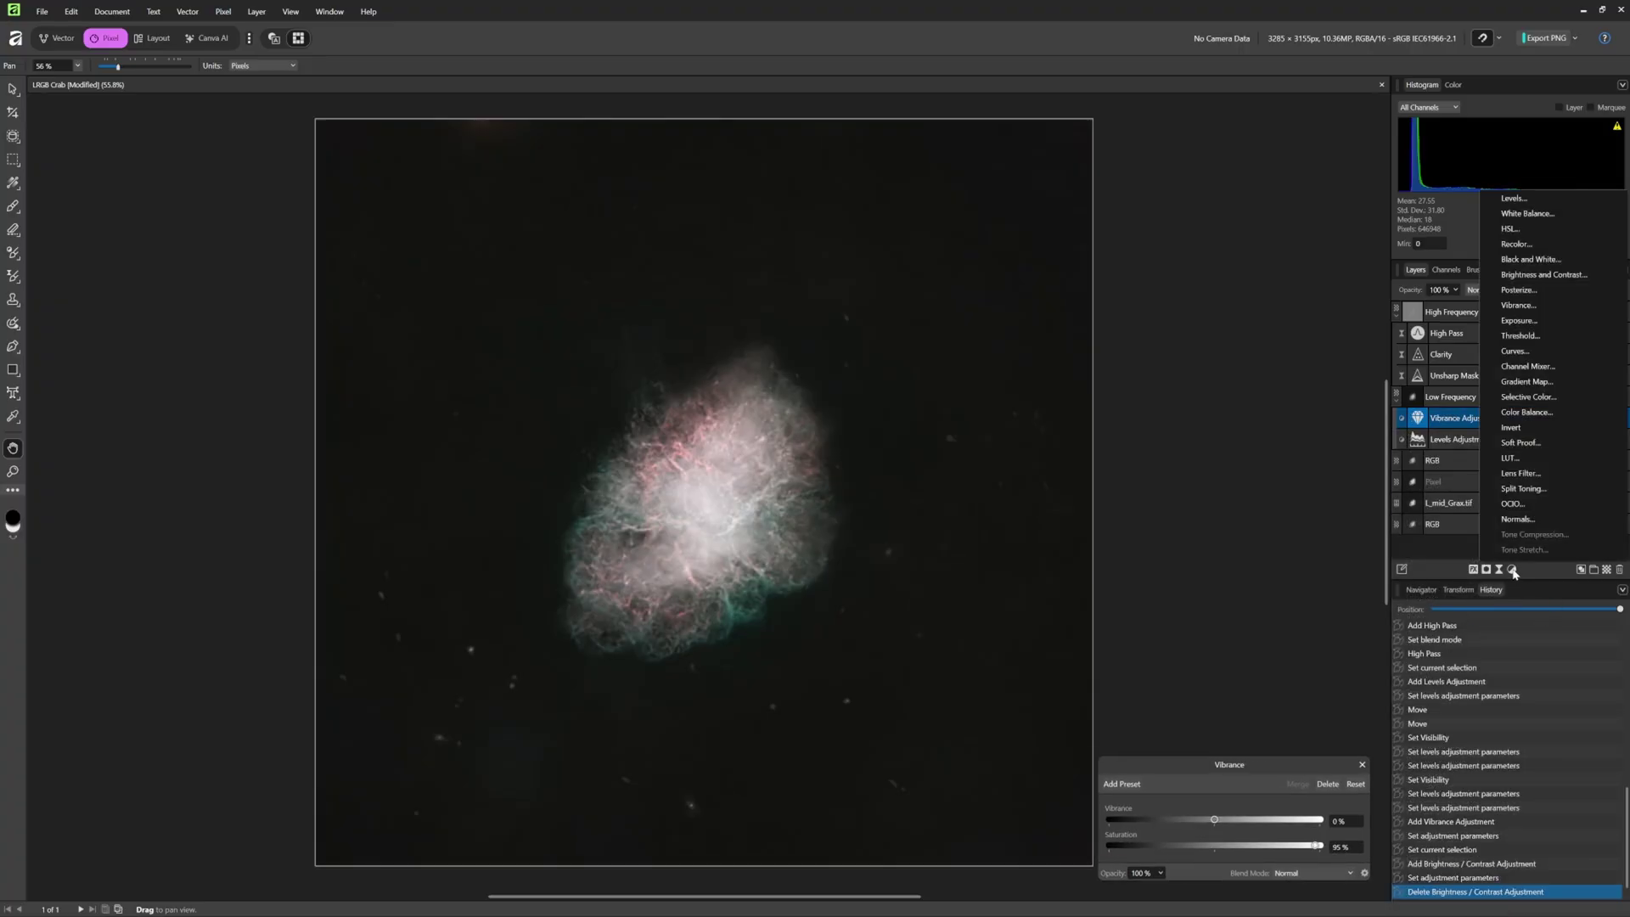
{"action": "left_click", "coordinate": [1515, 350]}
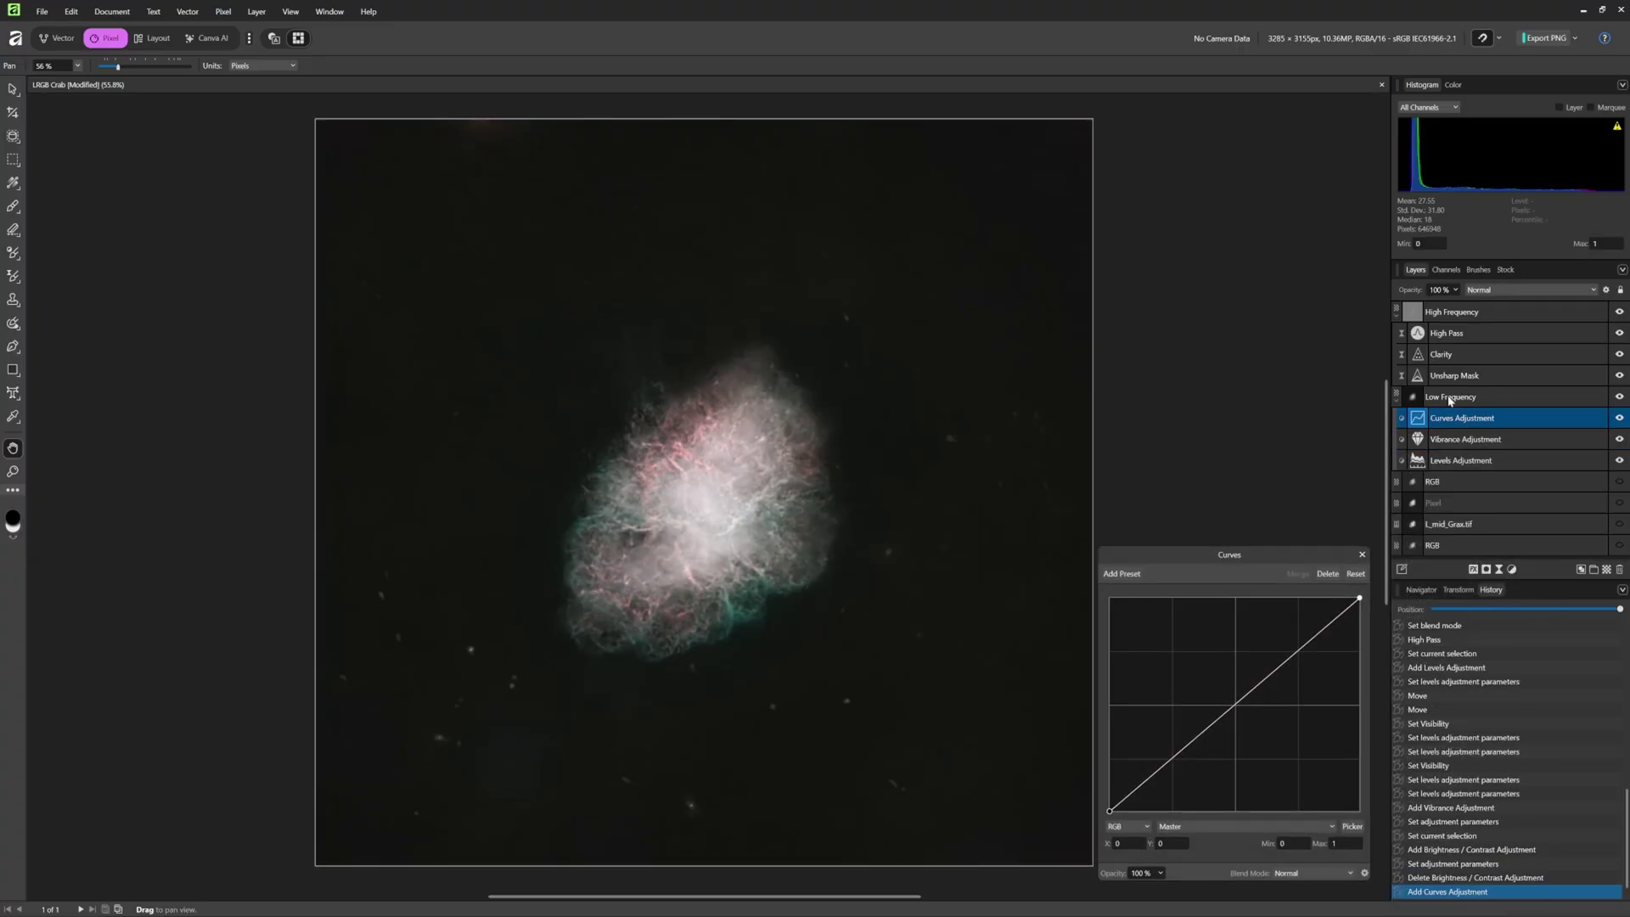
{"action": "left_click", "coordinate": [1110, 811]}
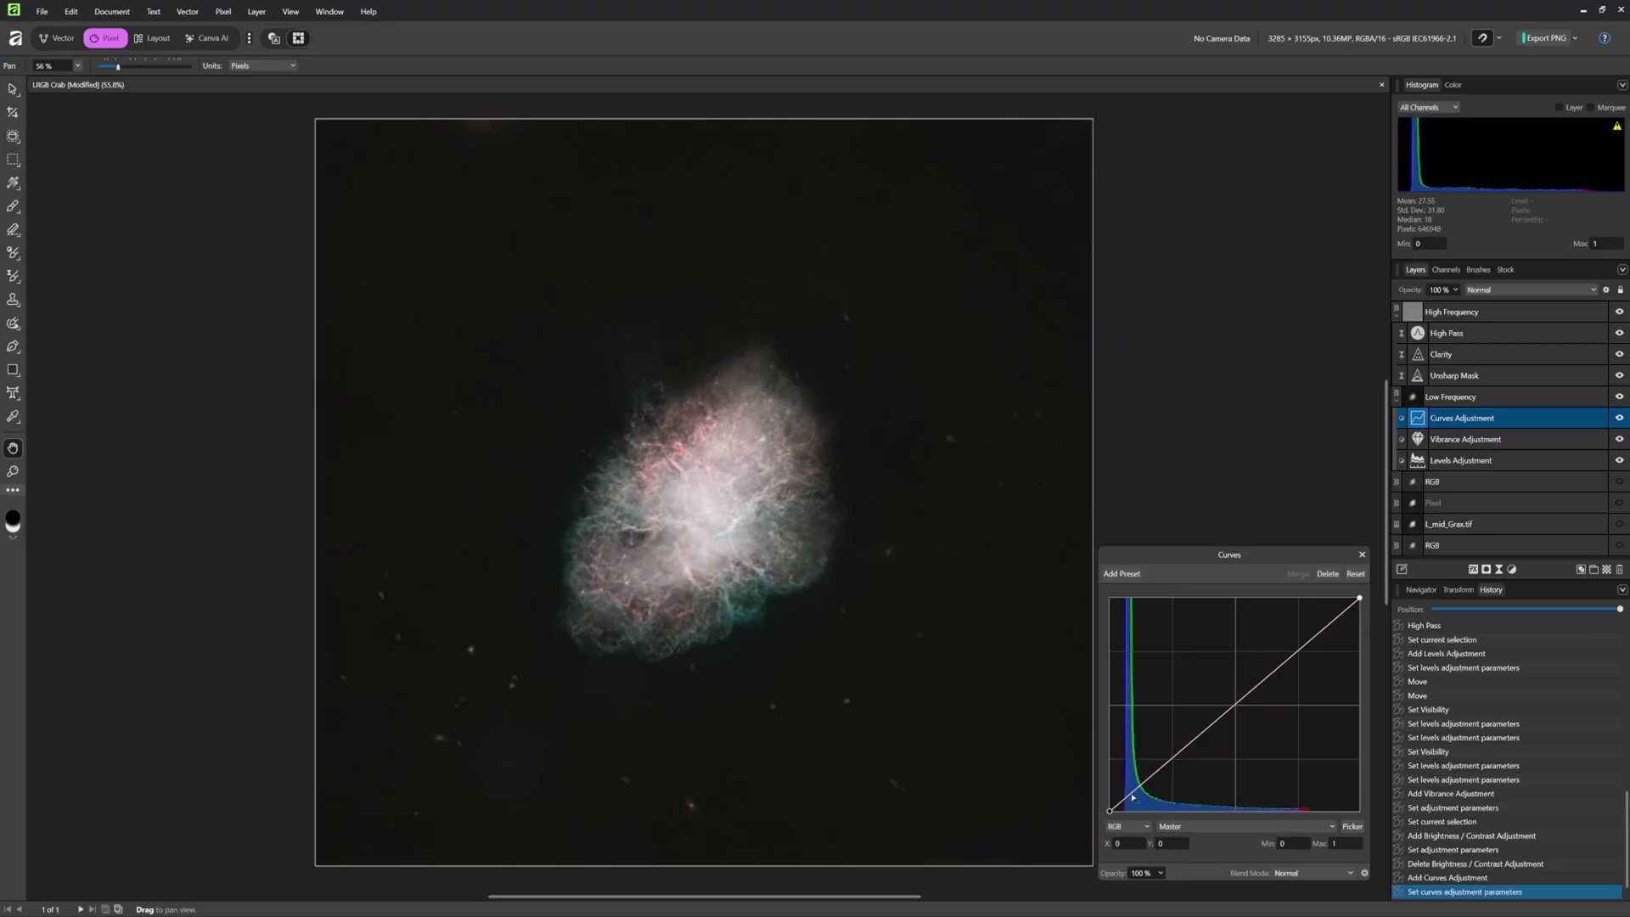
{"action": "left_click", "coordinate": [1130, 796]}
{"action": "left_click_drag", "start_coordinate": [1130, 798], "coordinate": [1133, 799]}
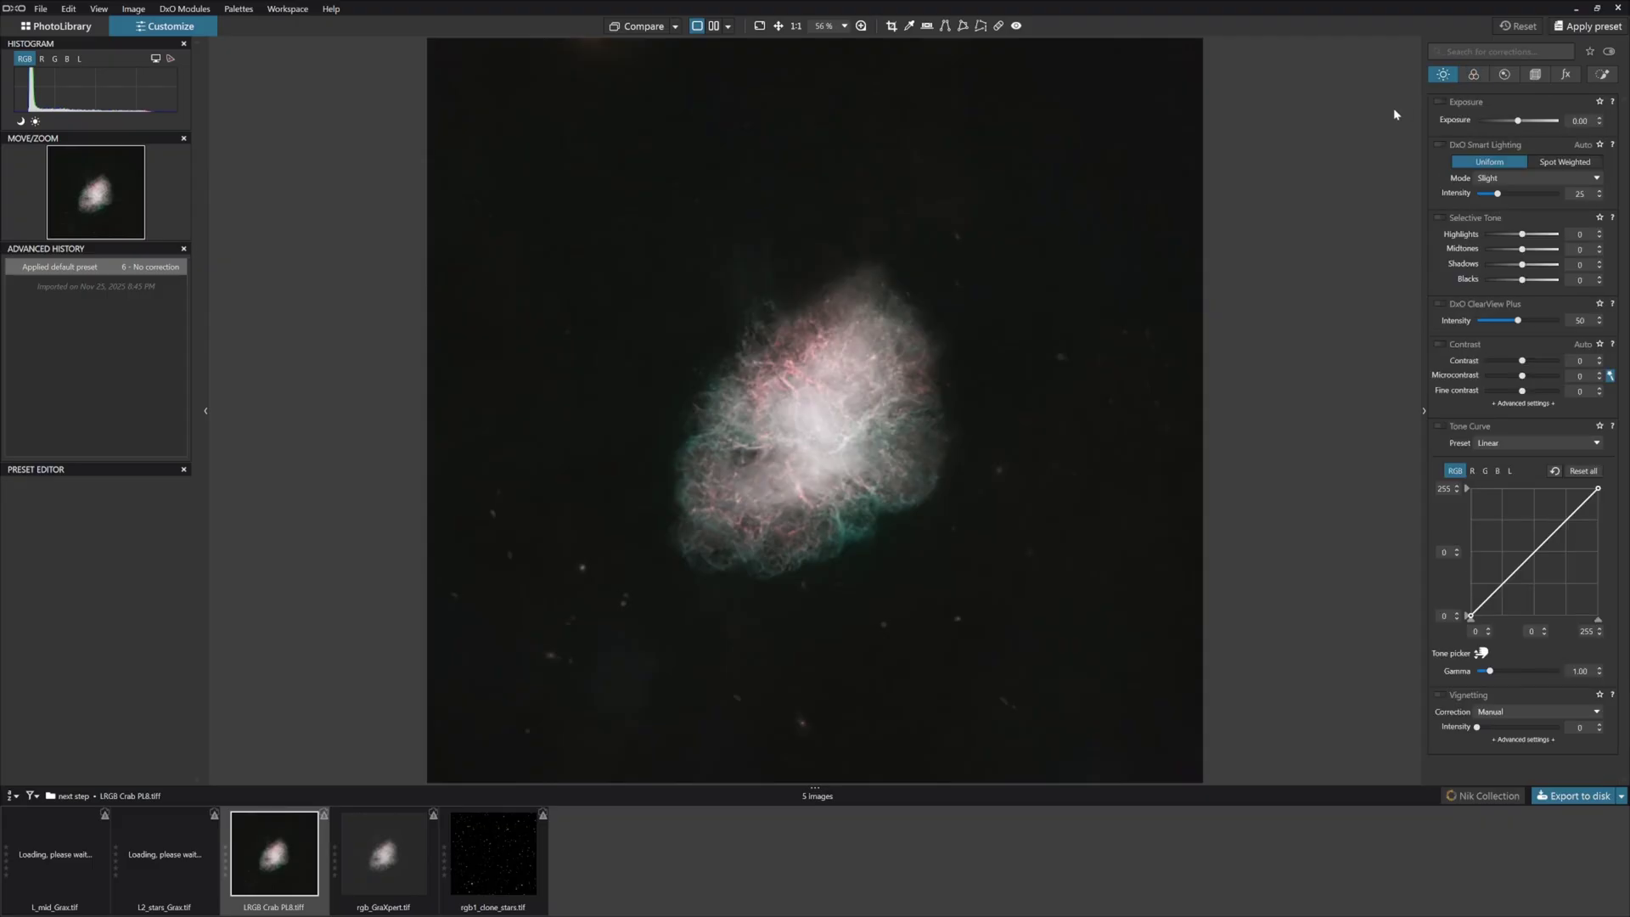
Enable DxO Smart Lighting and the Selective Tone correction, with shadows at -10.
{"action": "left_click", "coordinate": [1441, 144]}
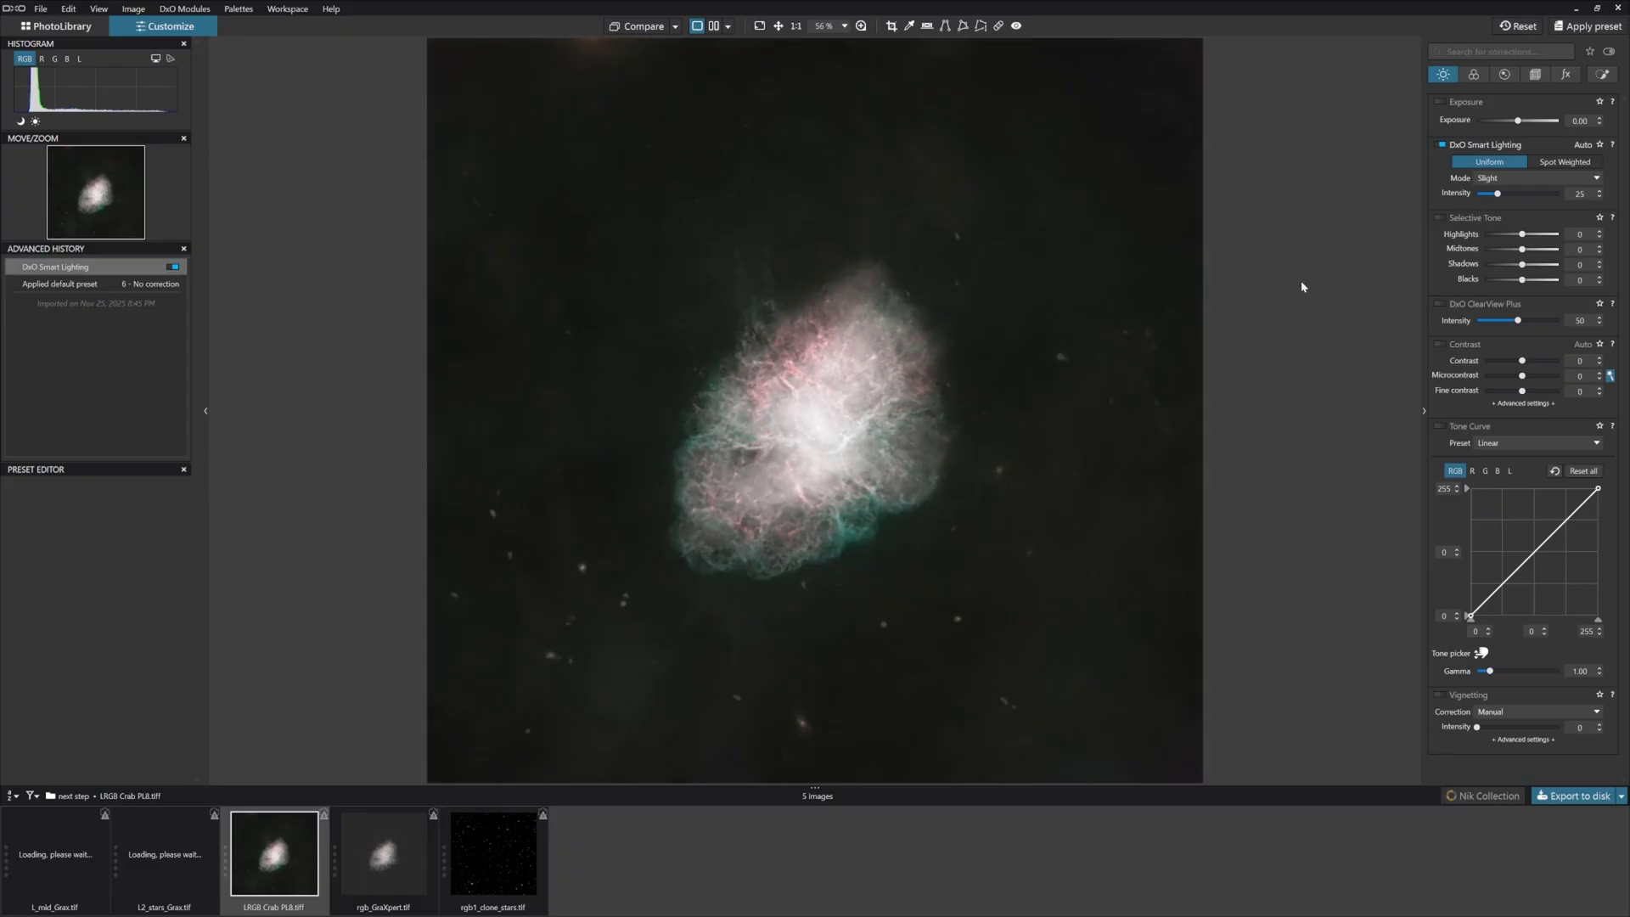
{"action": "left_click", "coordinate": [1599, 268]}
{"action": "left_click", "coordinate": [1598, 261]}
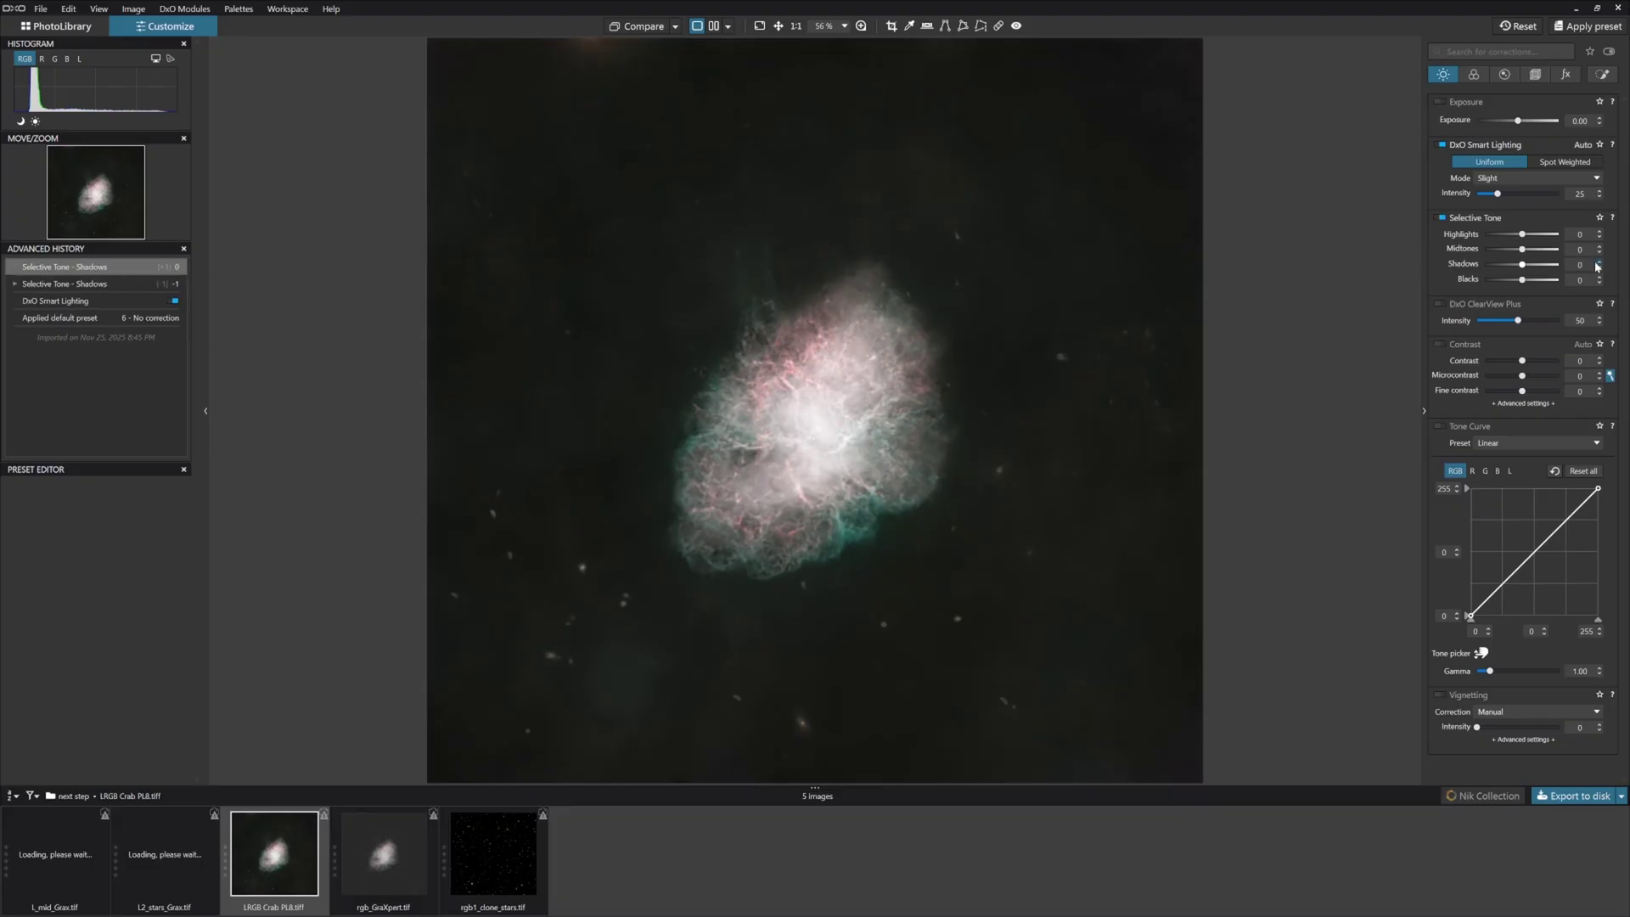
{"action": "scroll", "coordinate": [1600, 265], "scroll_direction": "down", "scroll_amount": 5}
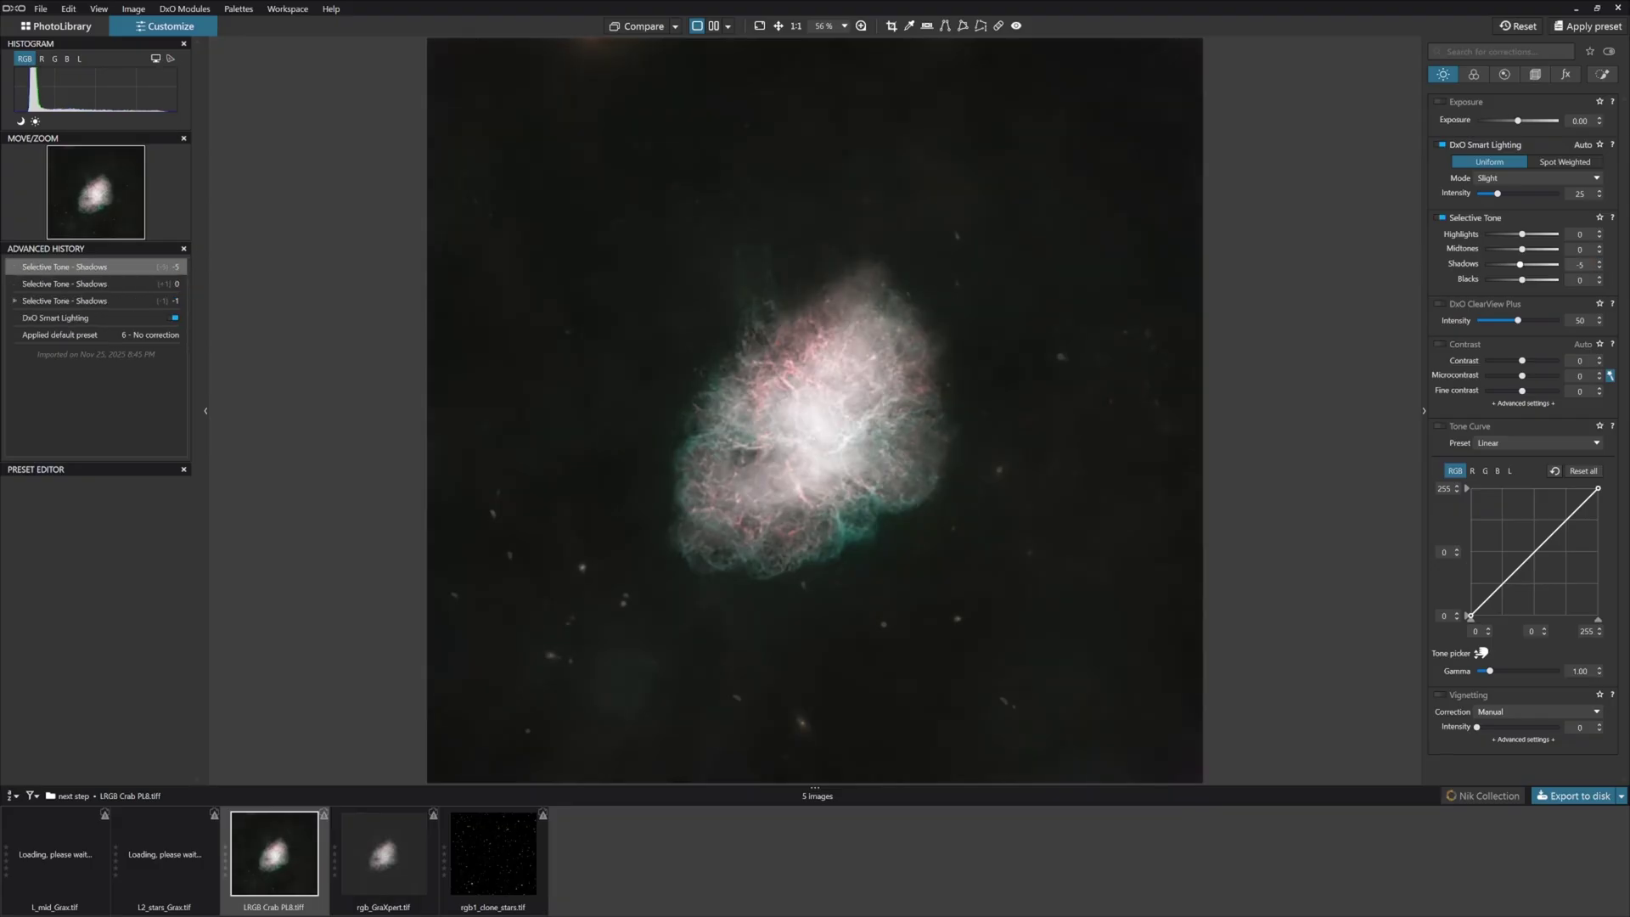
{"action": "scroll", "coordinate": [1600, 265], "scroll_direction": "down", "scroll_amount": 5}
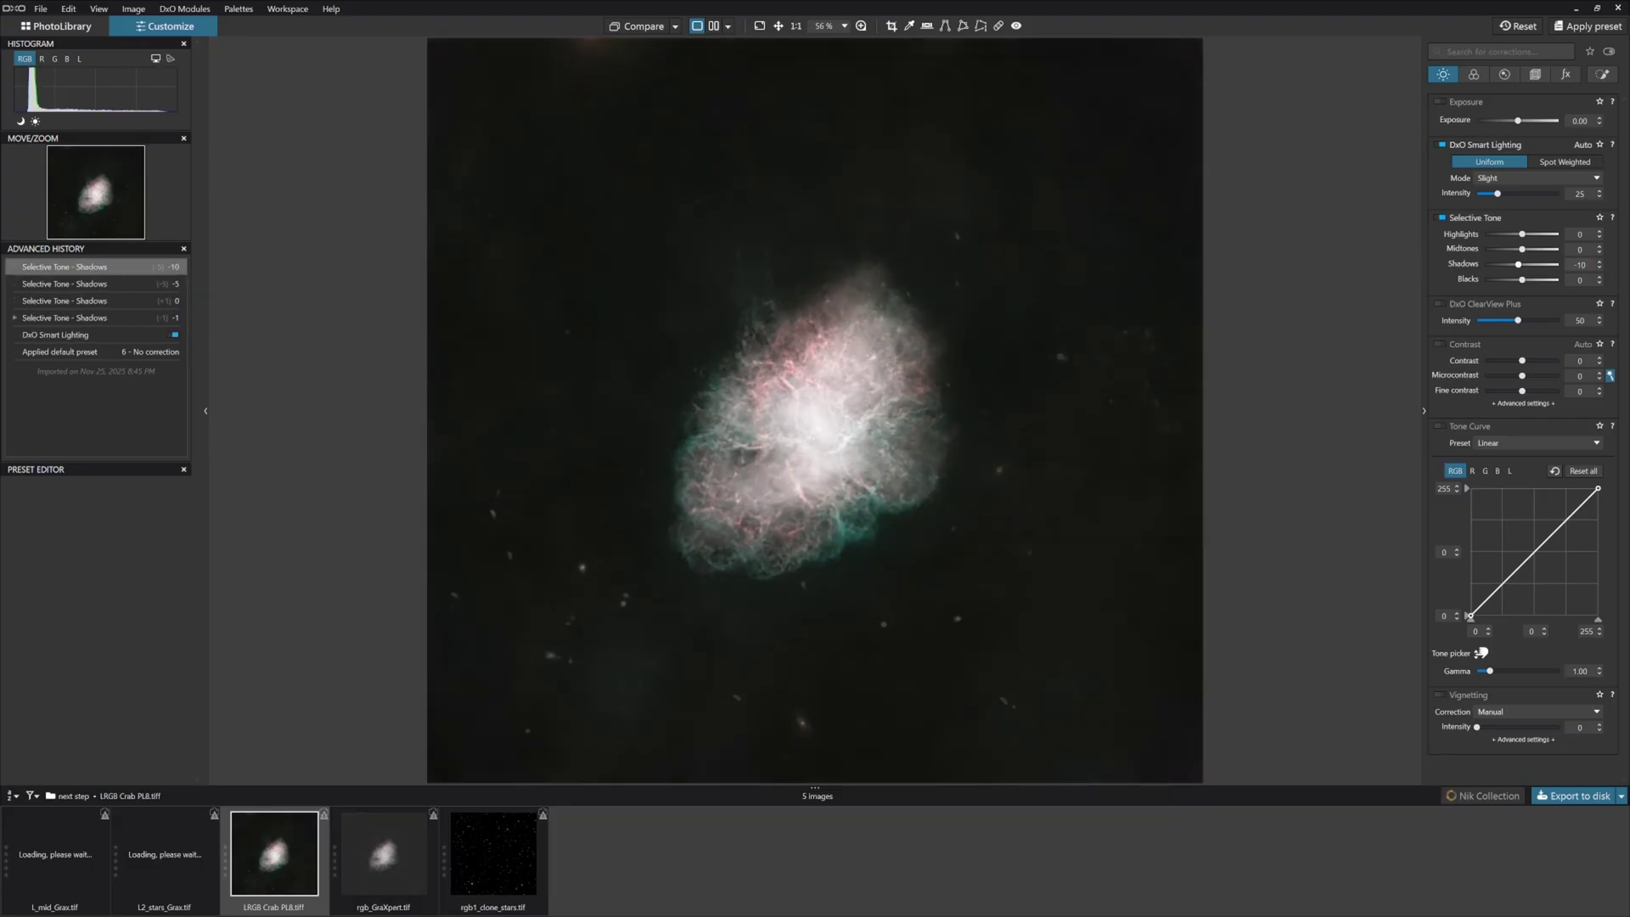
Toggle Smart Lighting off and on to compare, leaving it enabled.
{"action": "left_click", "coordinate": [1441, 146]}
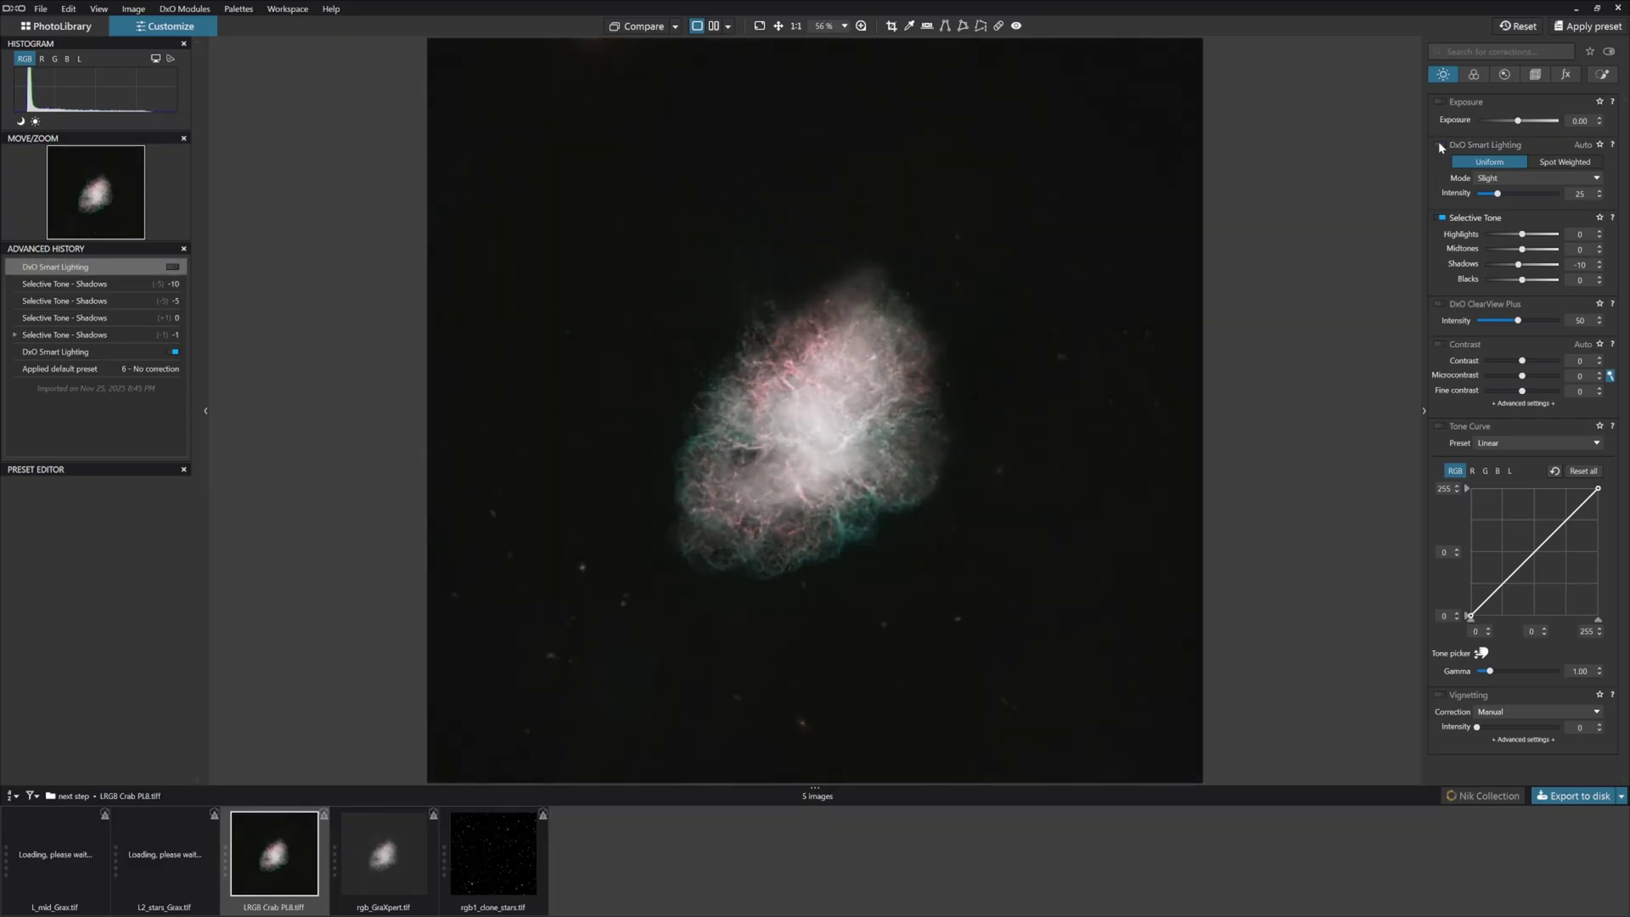
{"action": "left_click", "coordinate": [1441, 145]}
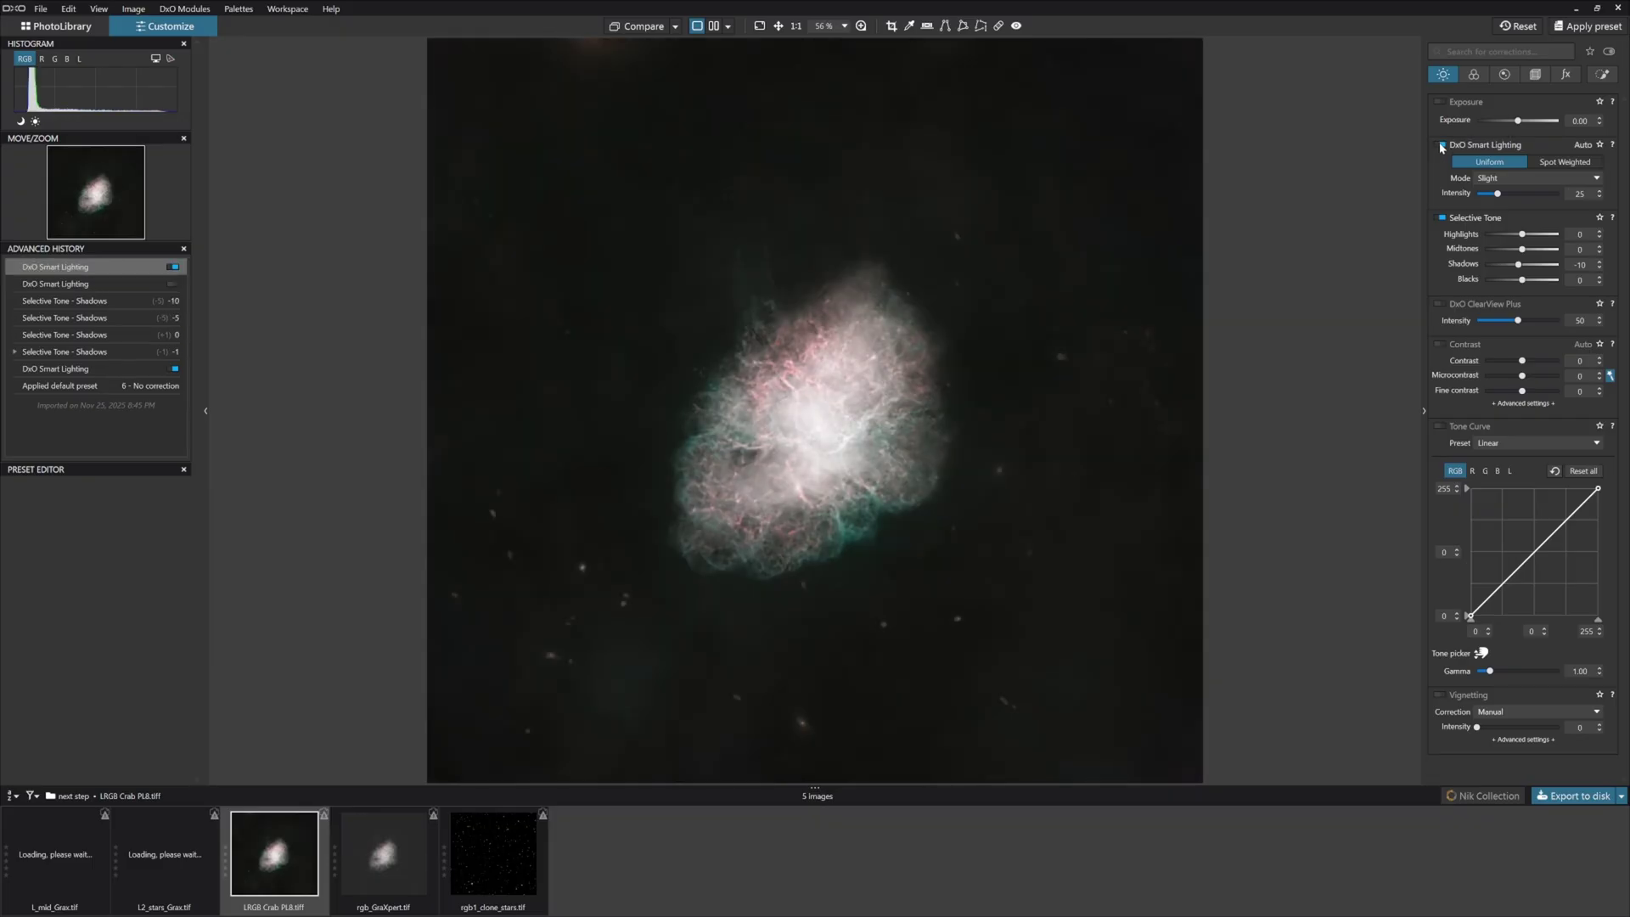
{"action": "left_click", "coordinate": [1440, 145]}
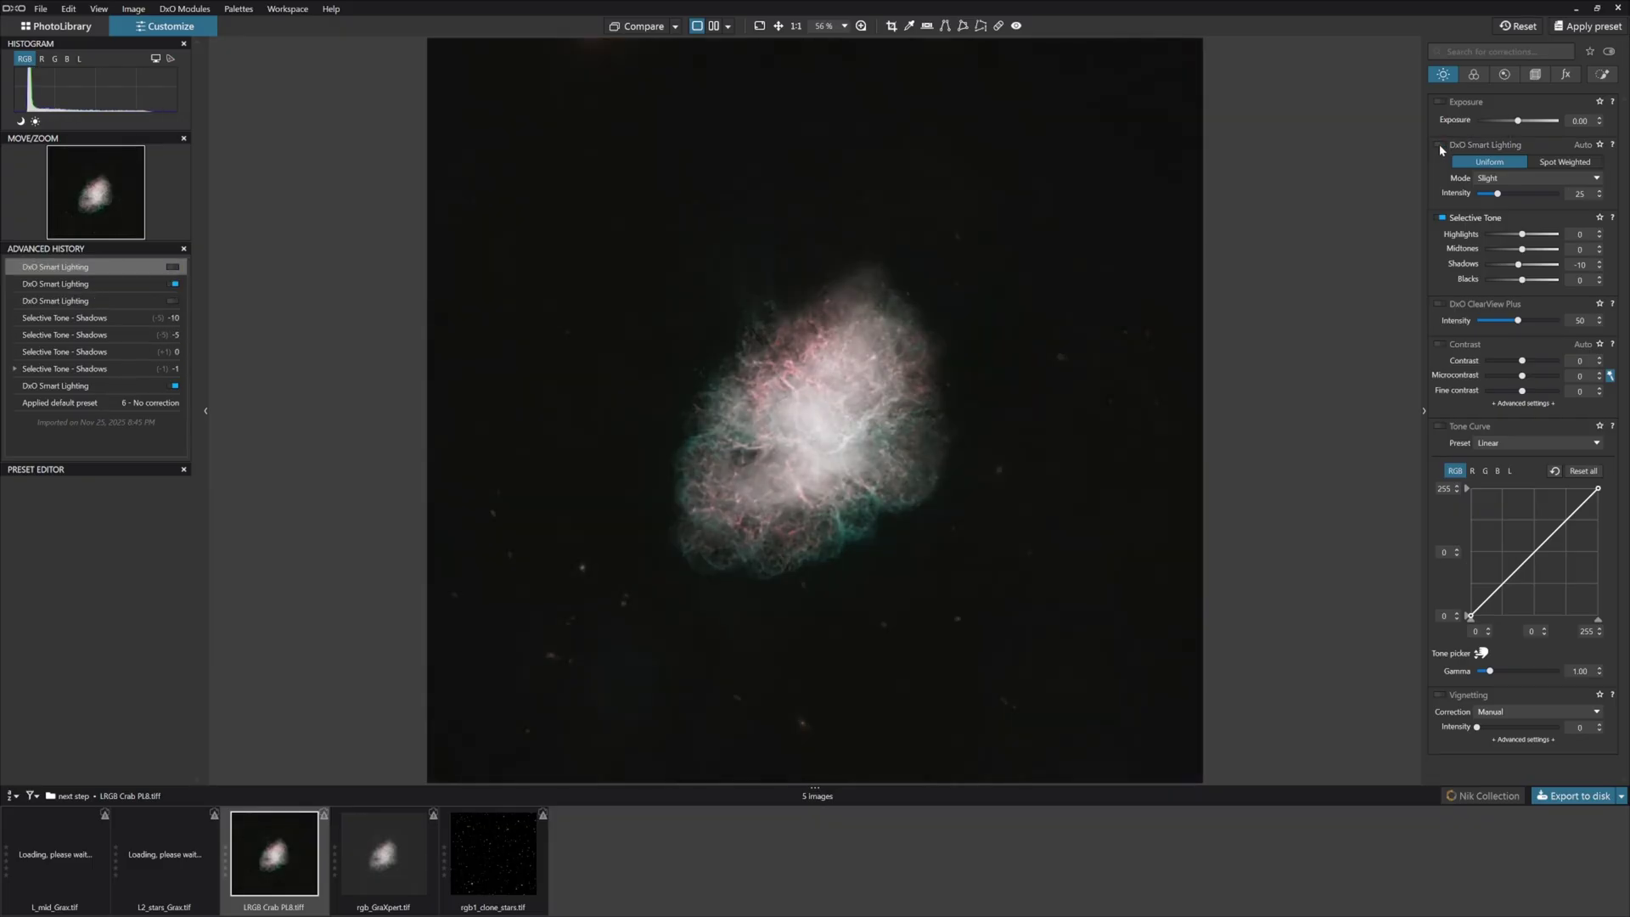
{"action": "left_click", "coordinate": [1440, 146]}
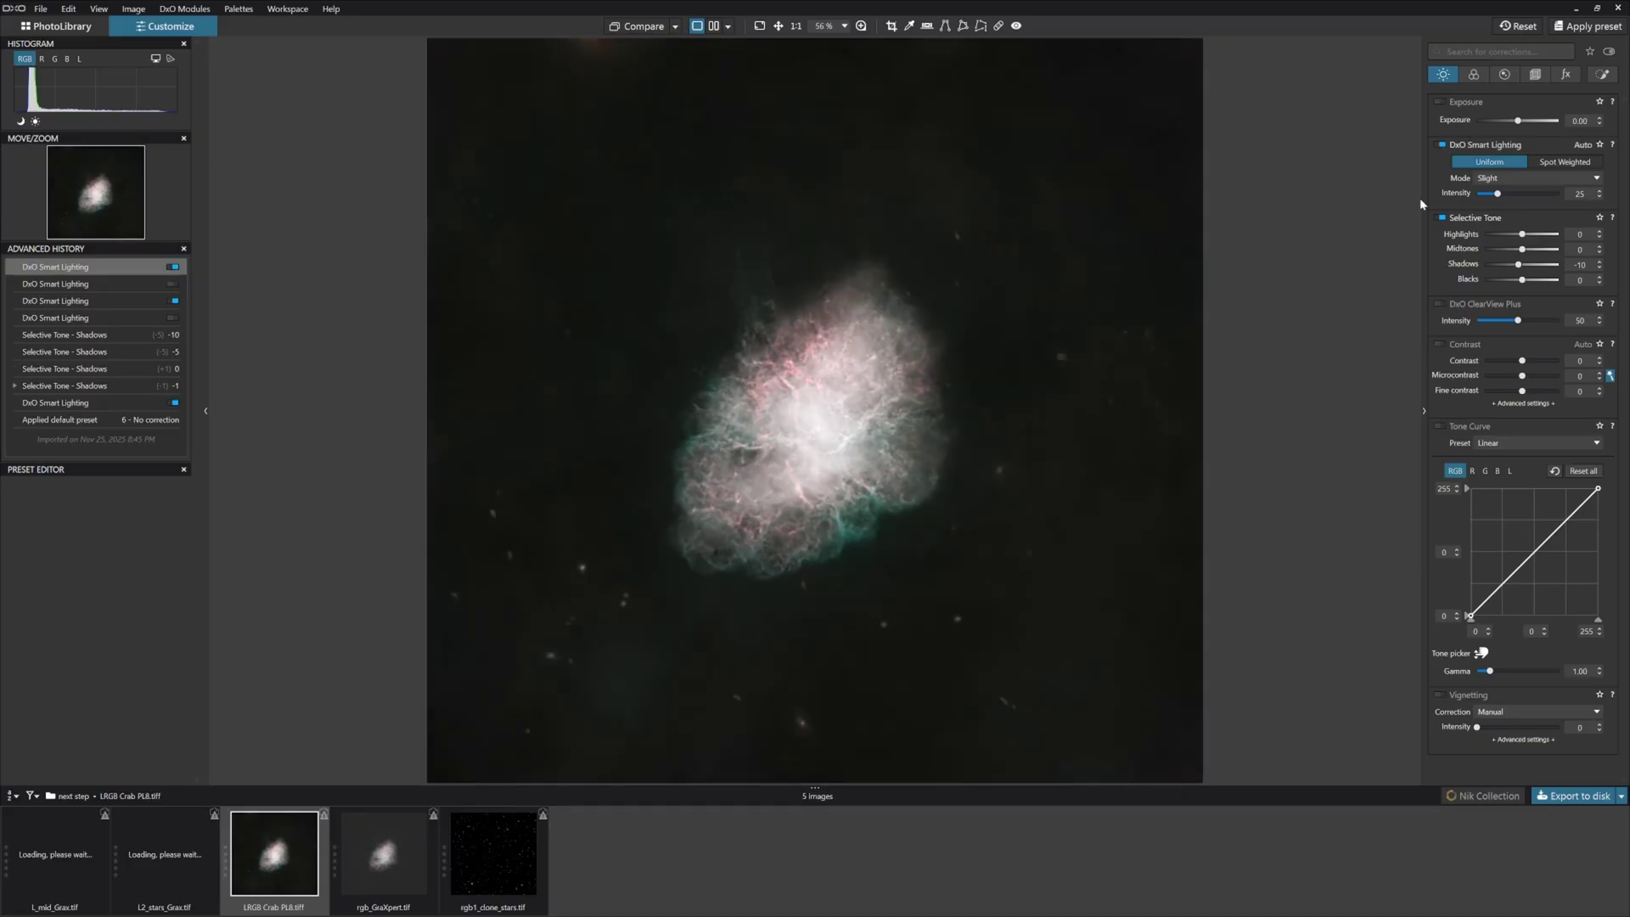